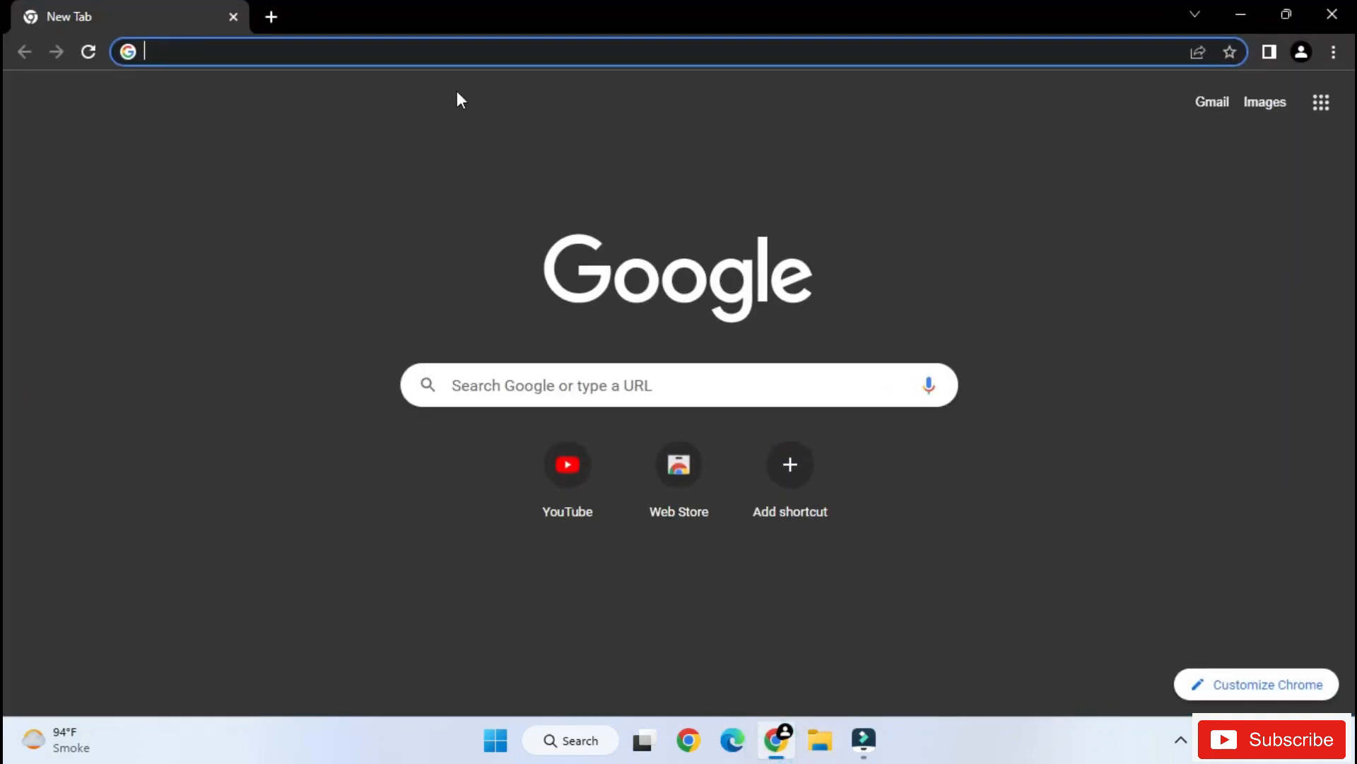
- Search the web for "mongodb download" and open the MongoDB Community Server Download result
type("mon")
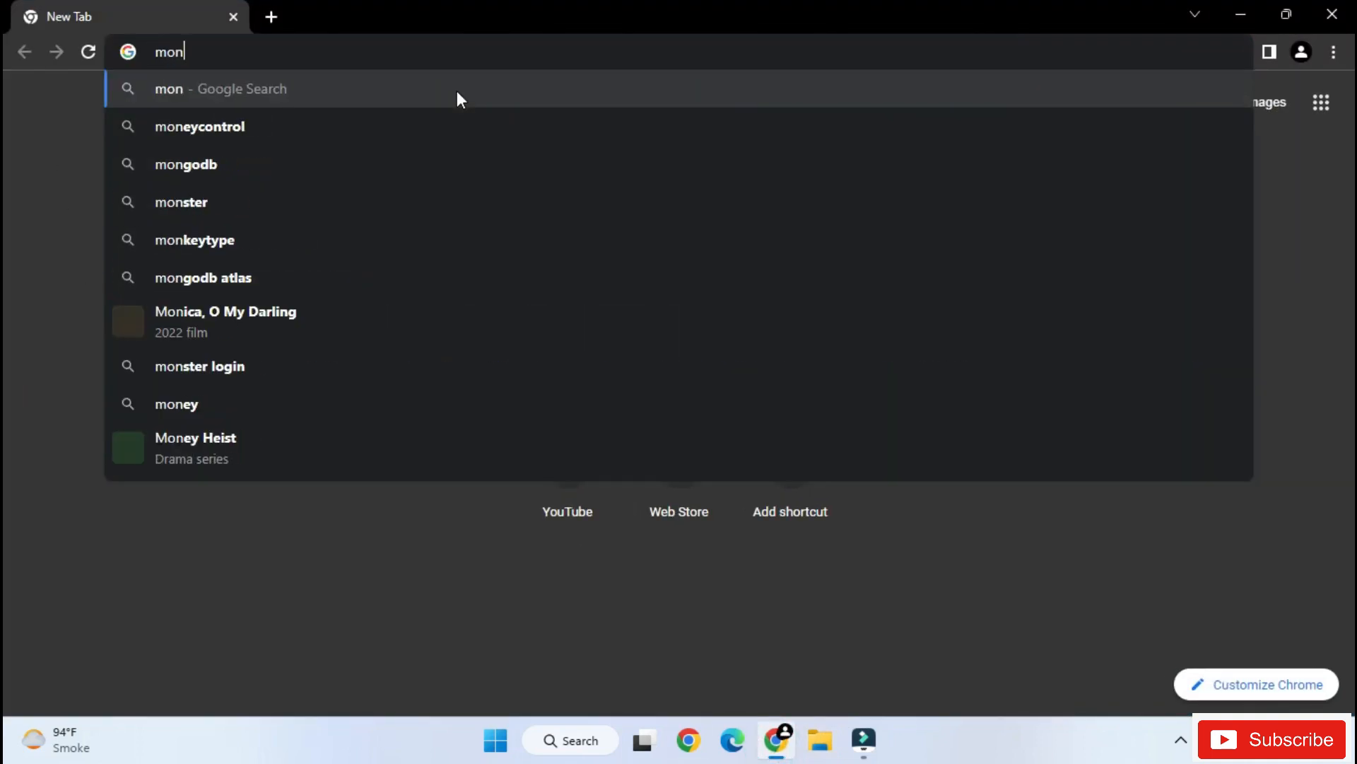
type("go")
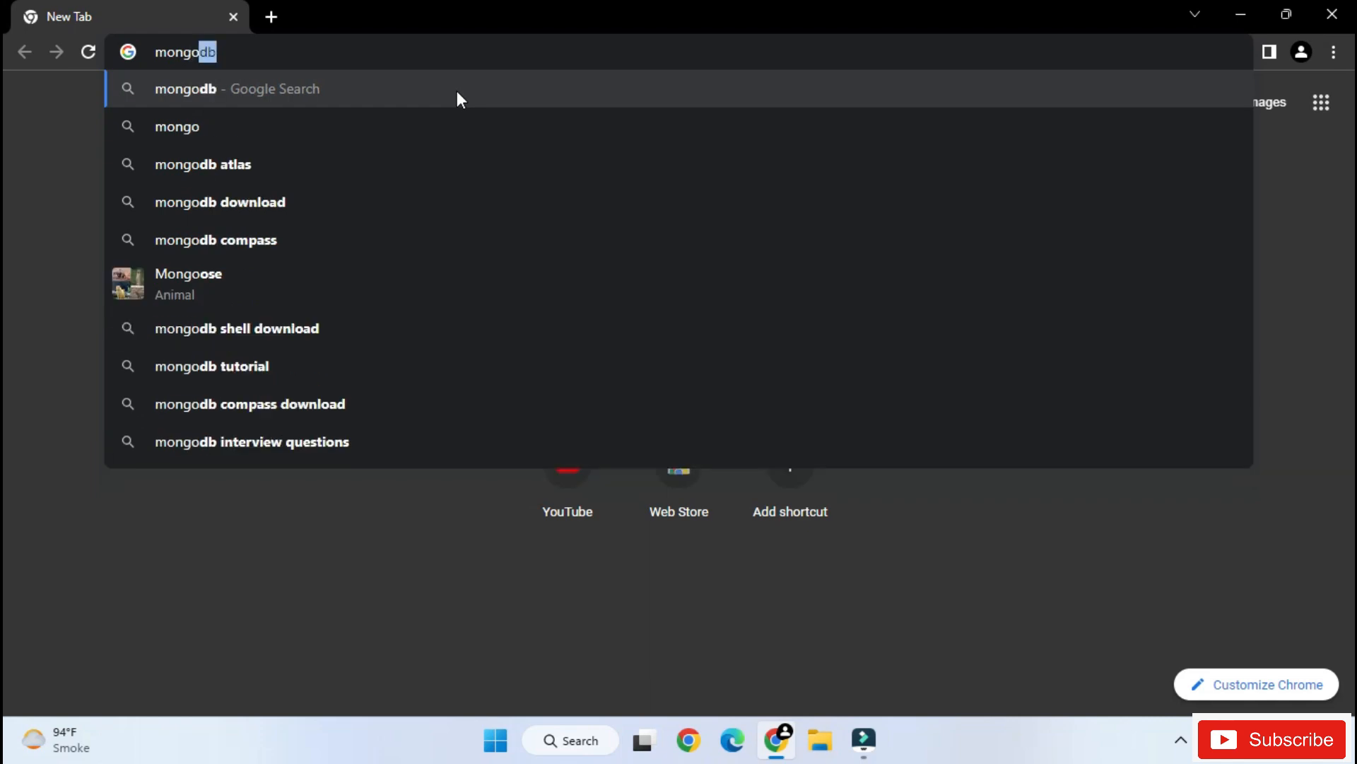
type("db")
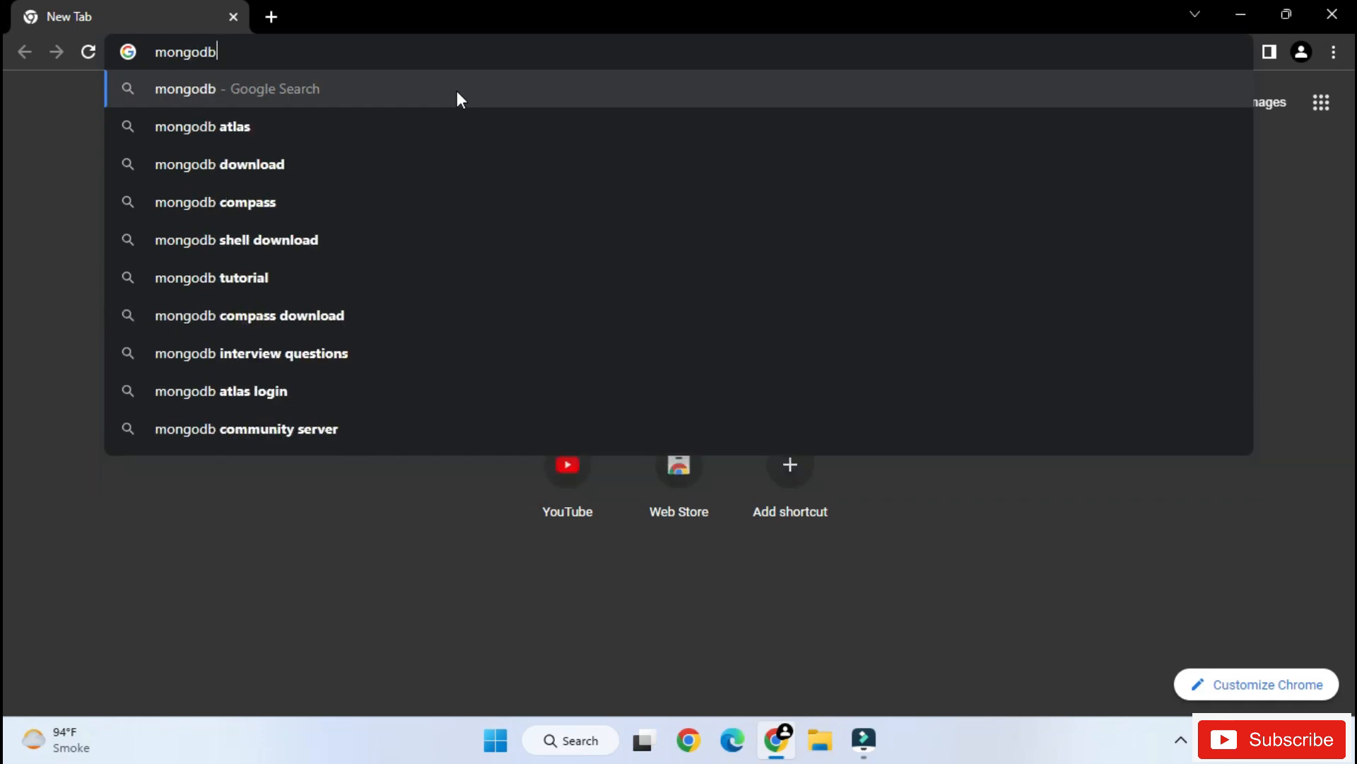
key("Down")
key("Down")
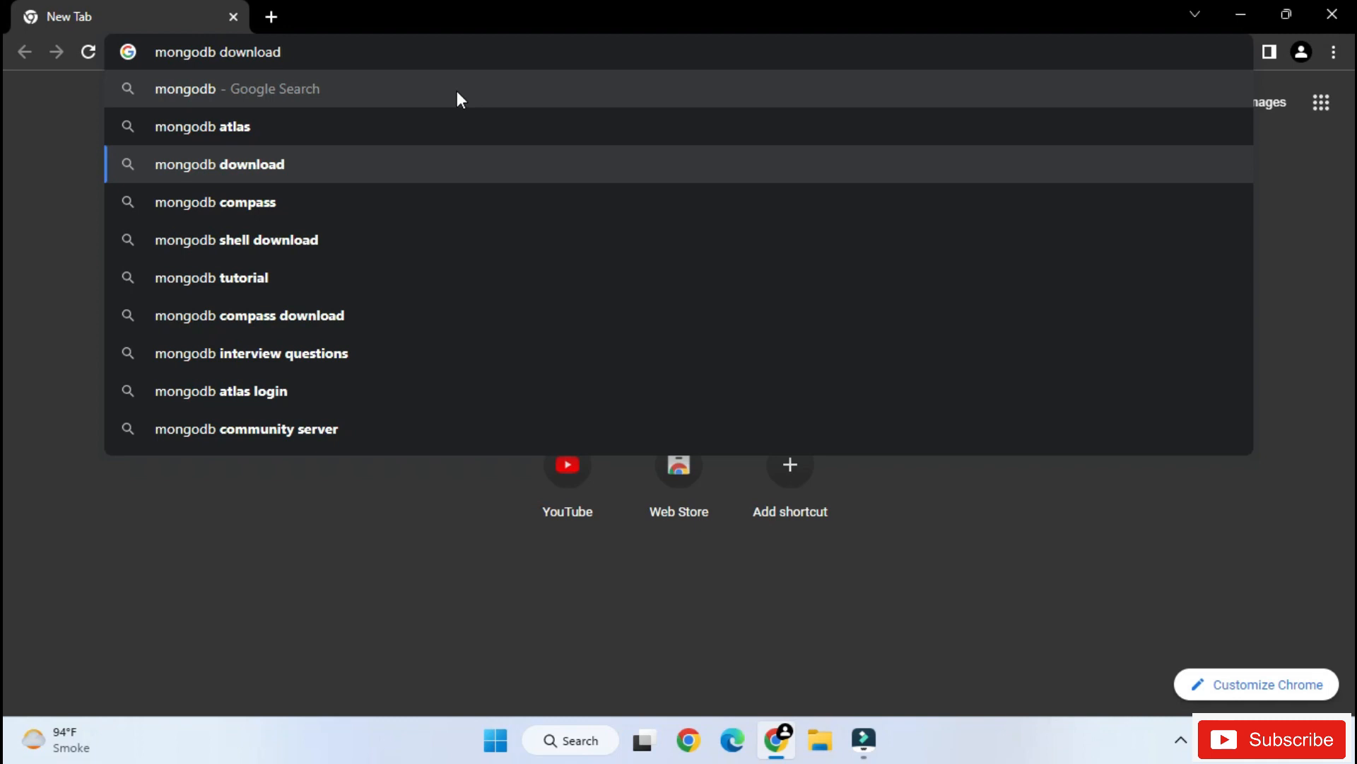
key("Return")
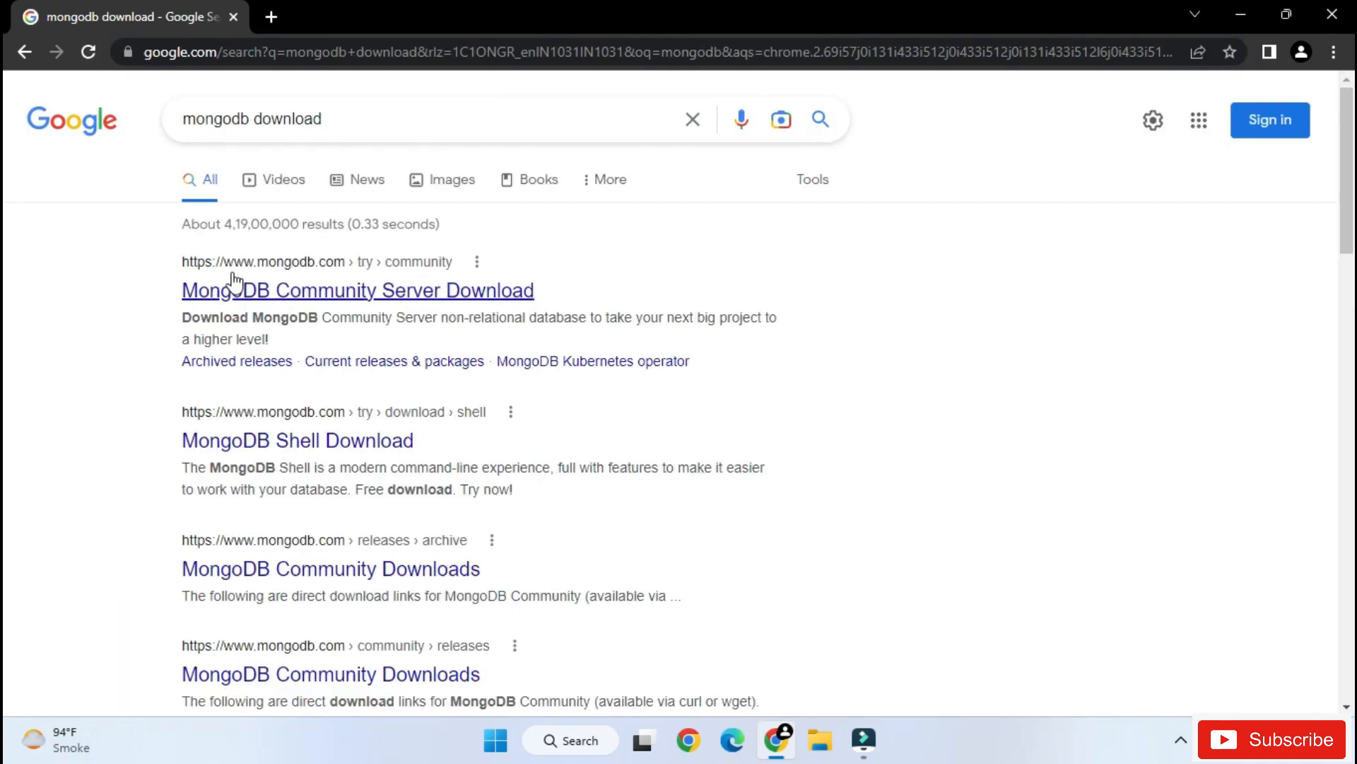
left_click(357, 298)
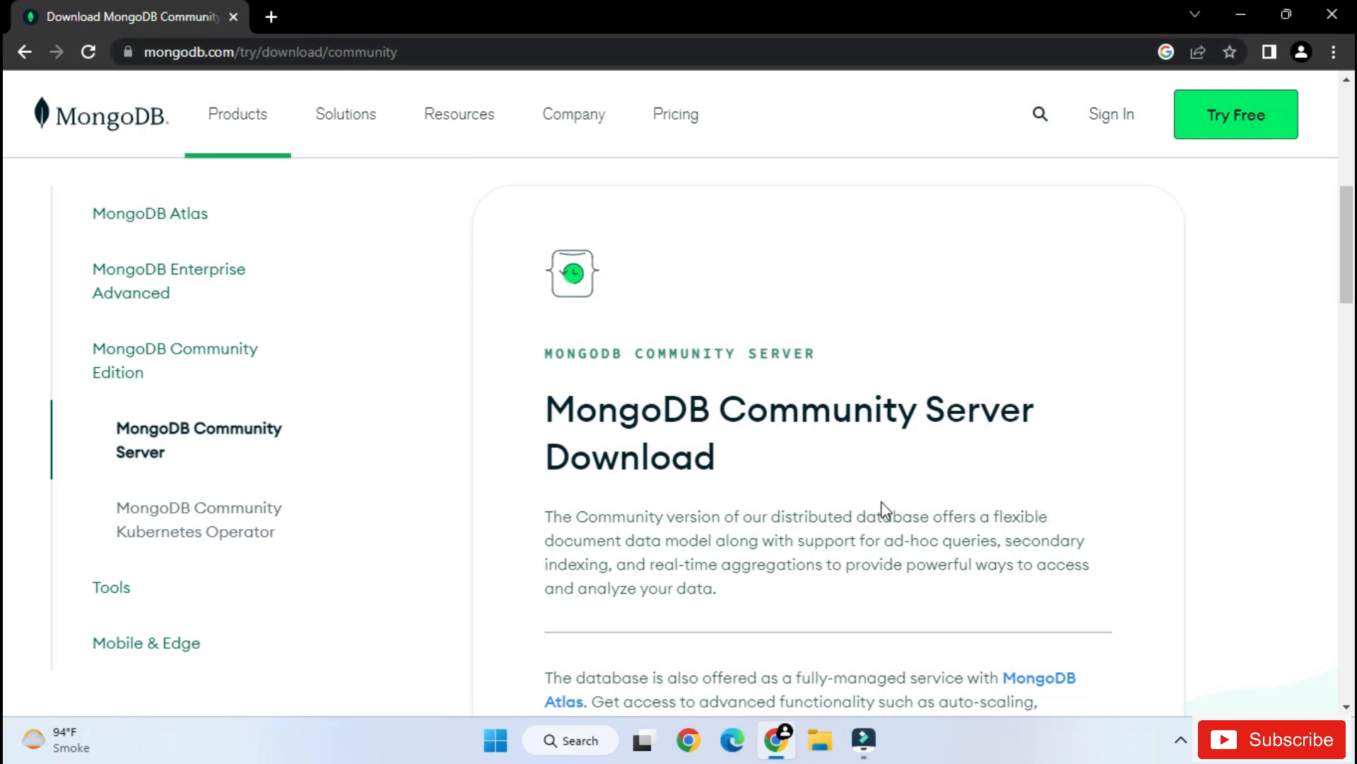
- Review the available versions for the MongoDB Community Server download, keeping 6.0.4 (current) selected
scroll(951, 502, "down", 1)
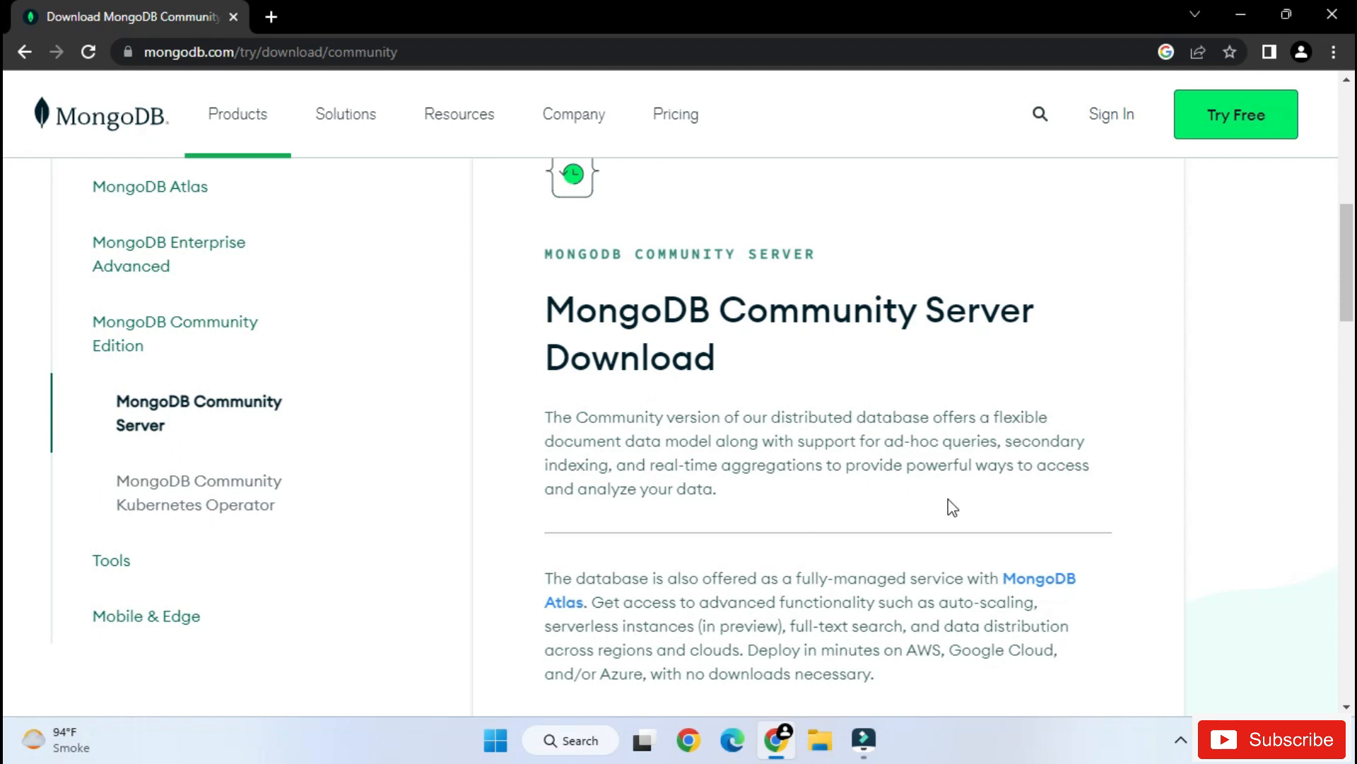
scroll(952, 507, "down", 2)
scroll(950, 508, "down", 1)
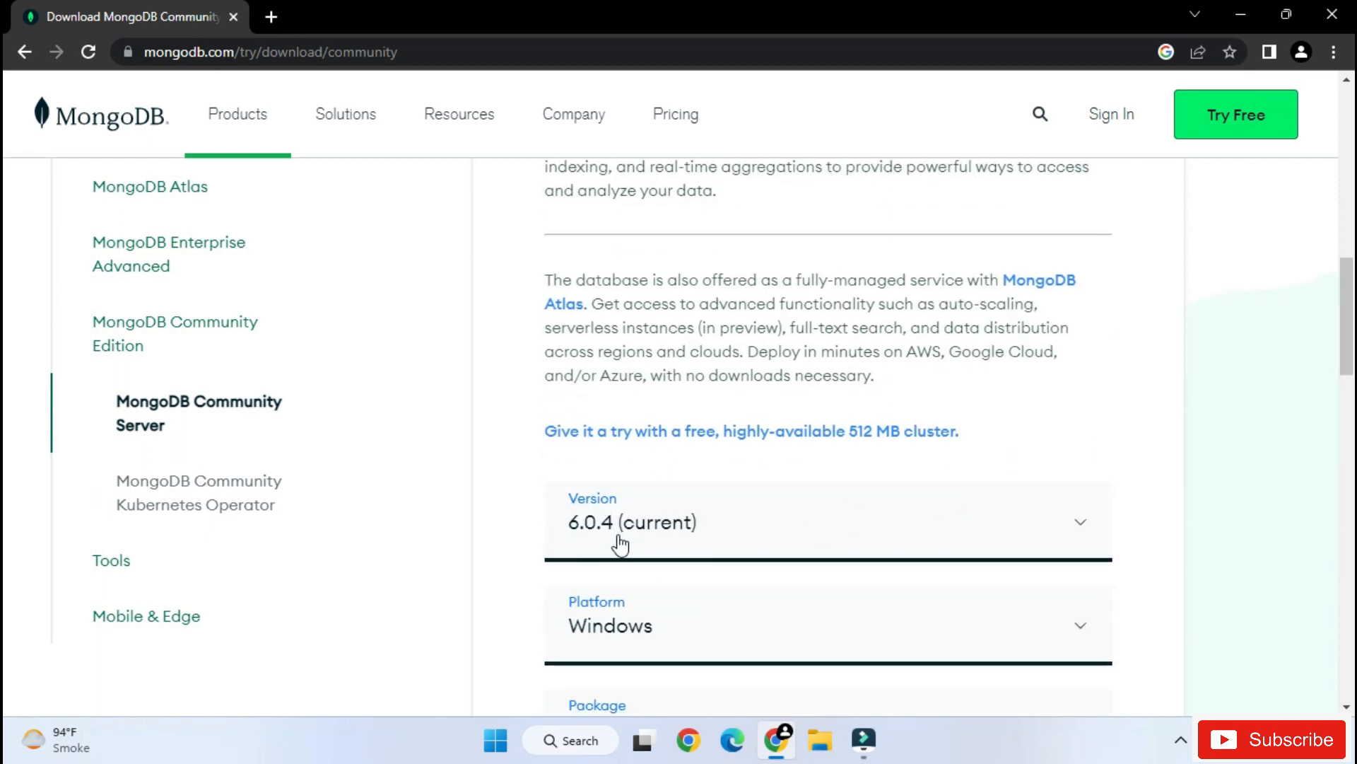
left_click(700, 545)
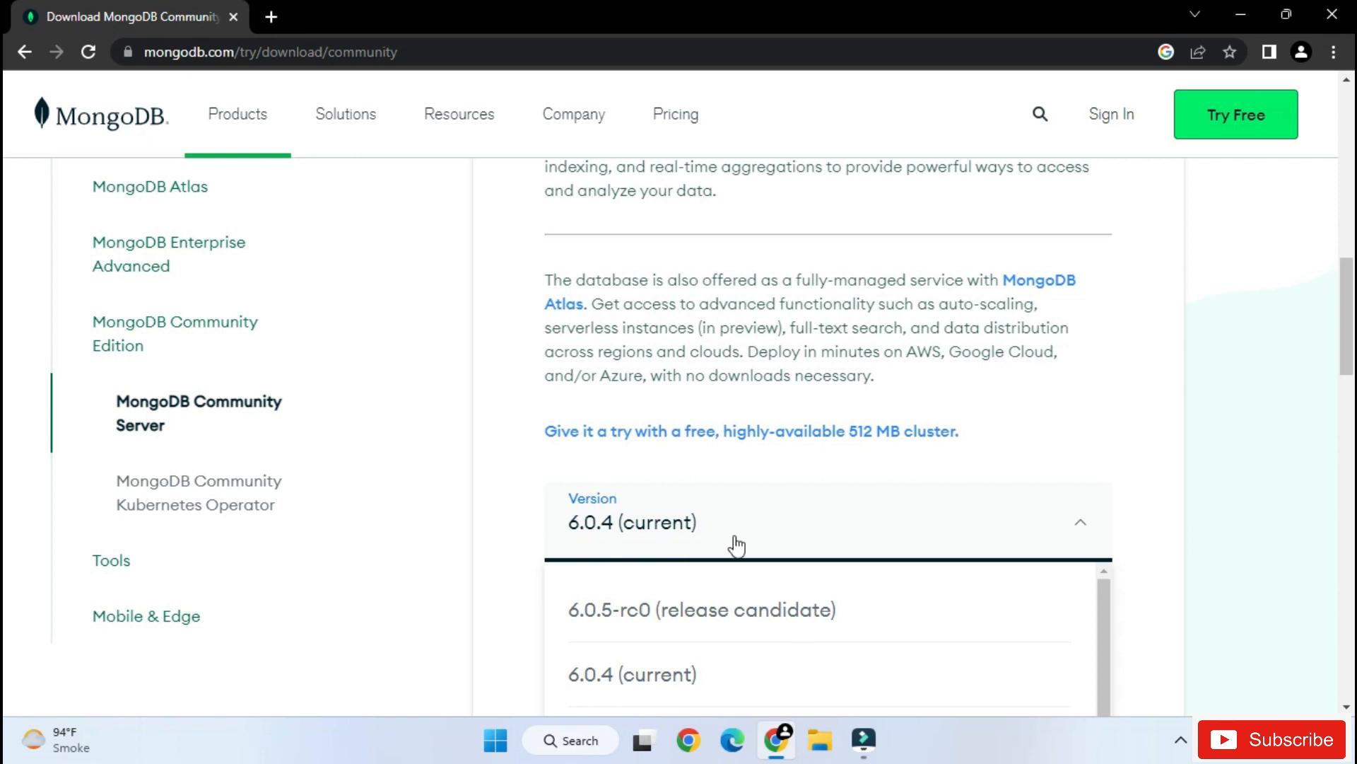
left_click(734, 541)
left_click(734, 540)
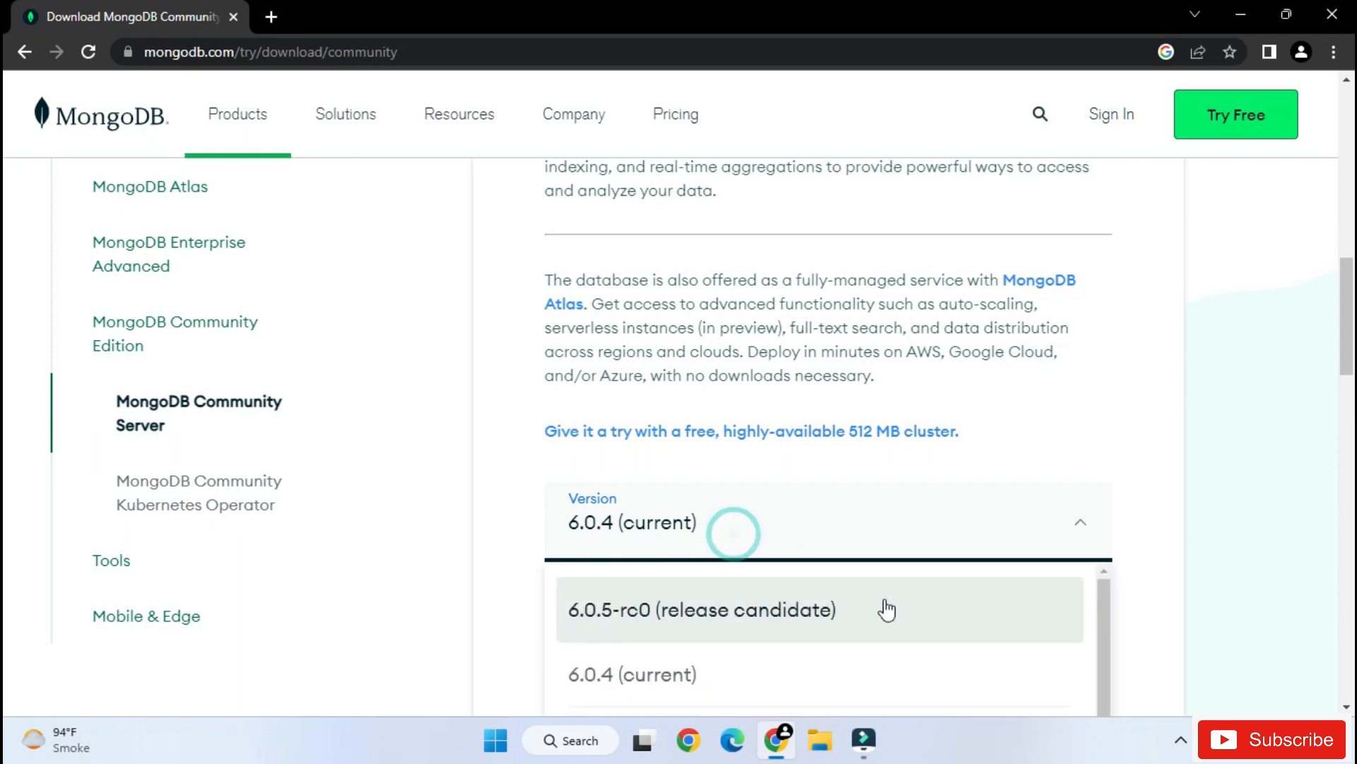
scroll(884, 622, "down", 4)
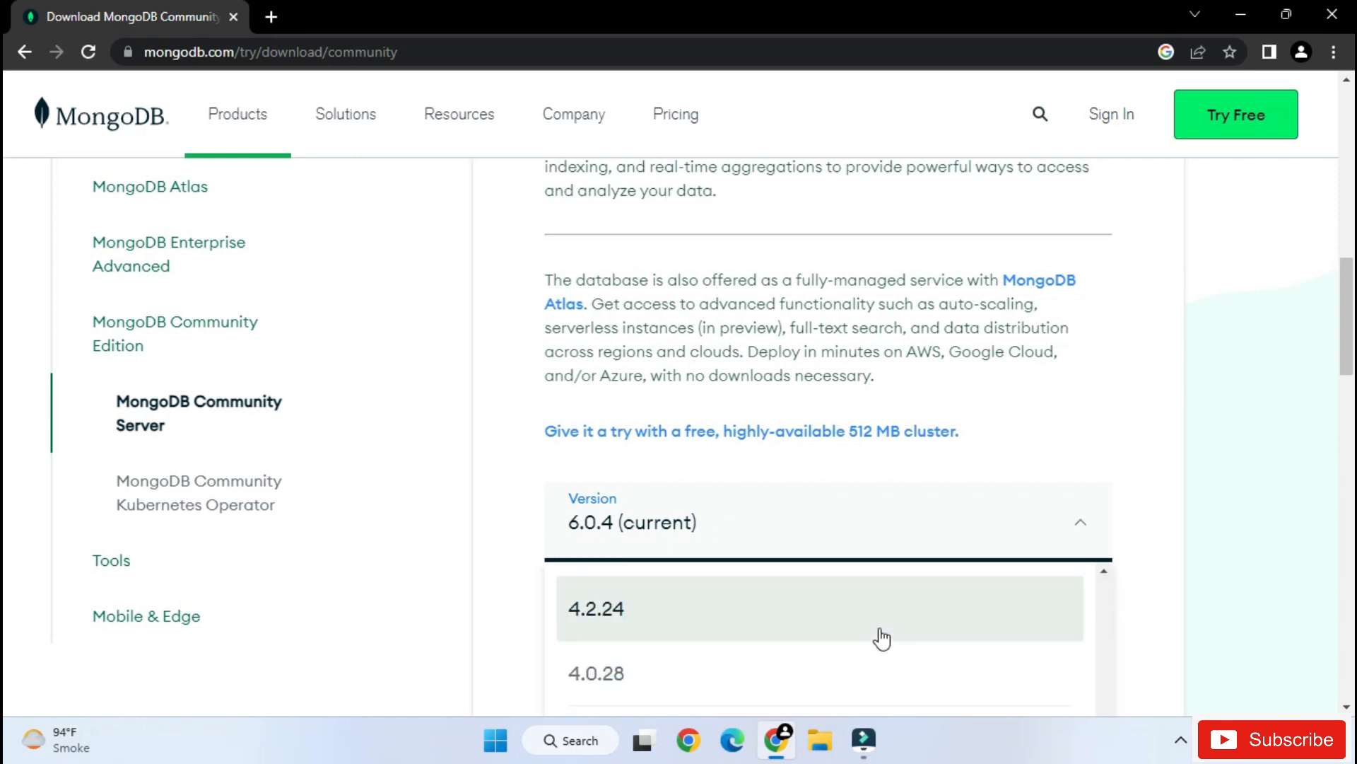
scroll(884, 622, "up", 4)
left_click(1133, 526)
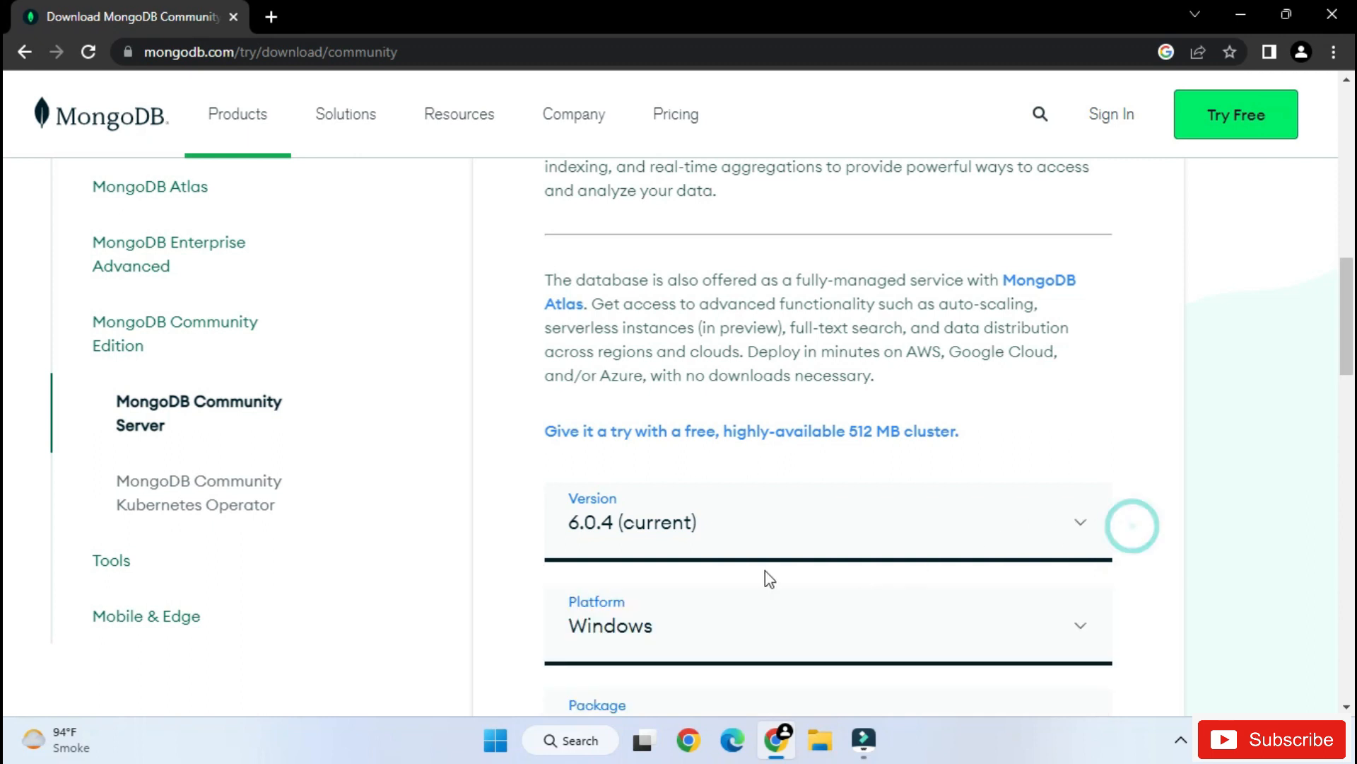
- Review the platform and package choices for the server download, keeping Windows and msi selected
scroll(769, 576, "up", 1)
scroll(771, 574, "down", 3)
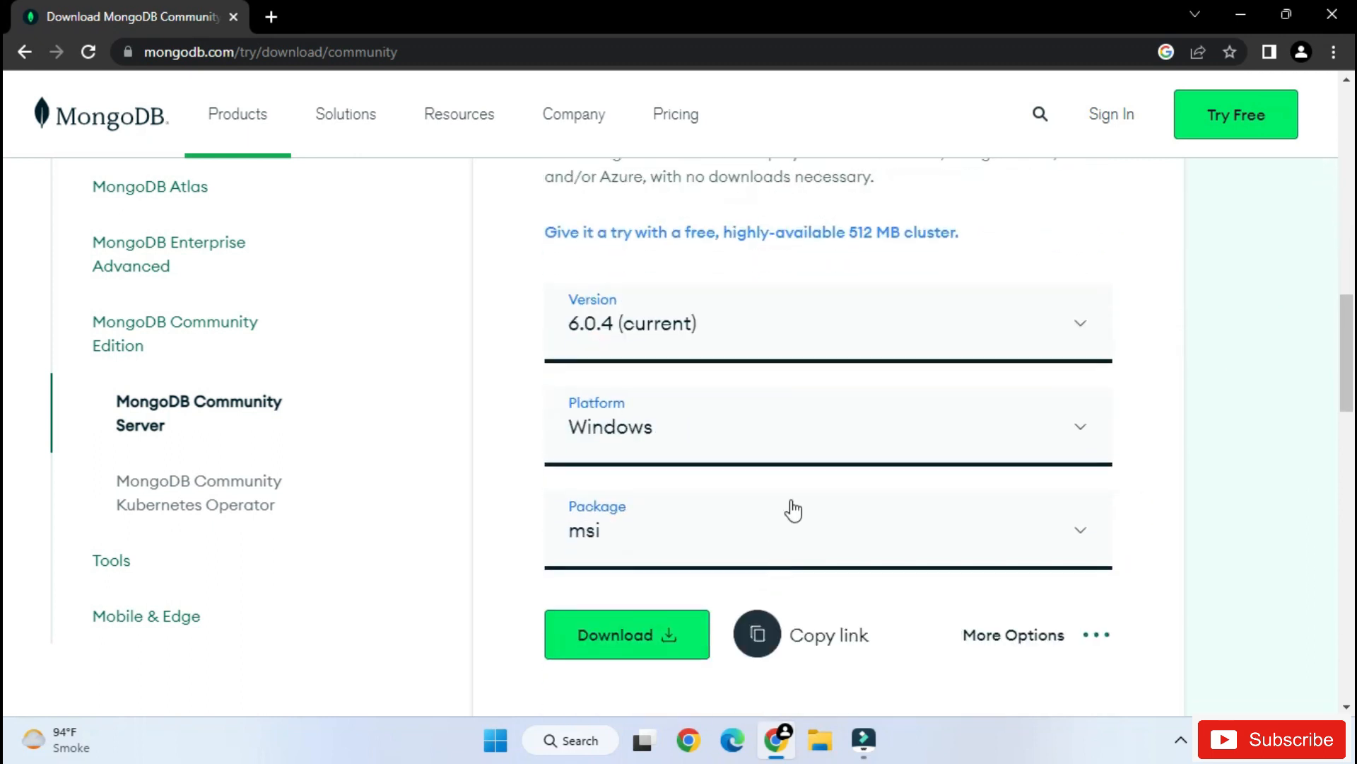
left_click(844, 436)
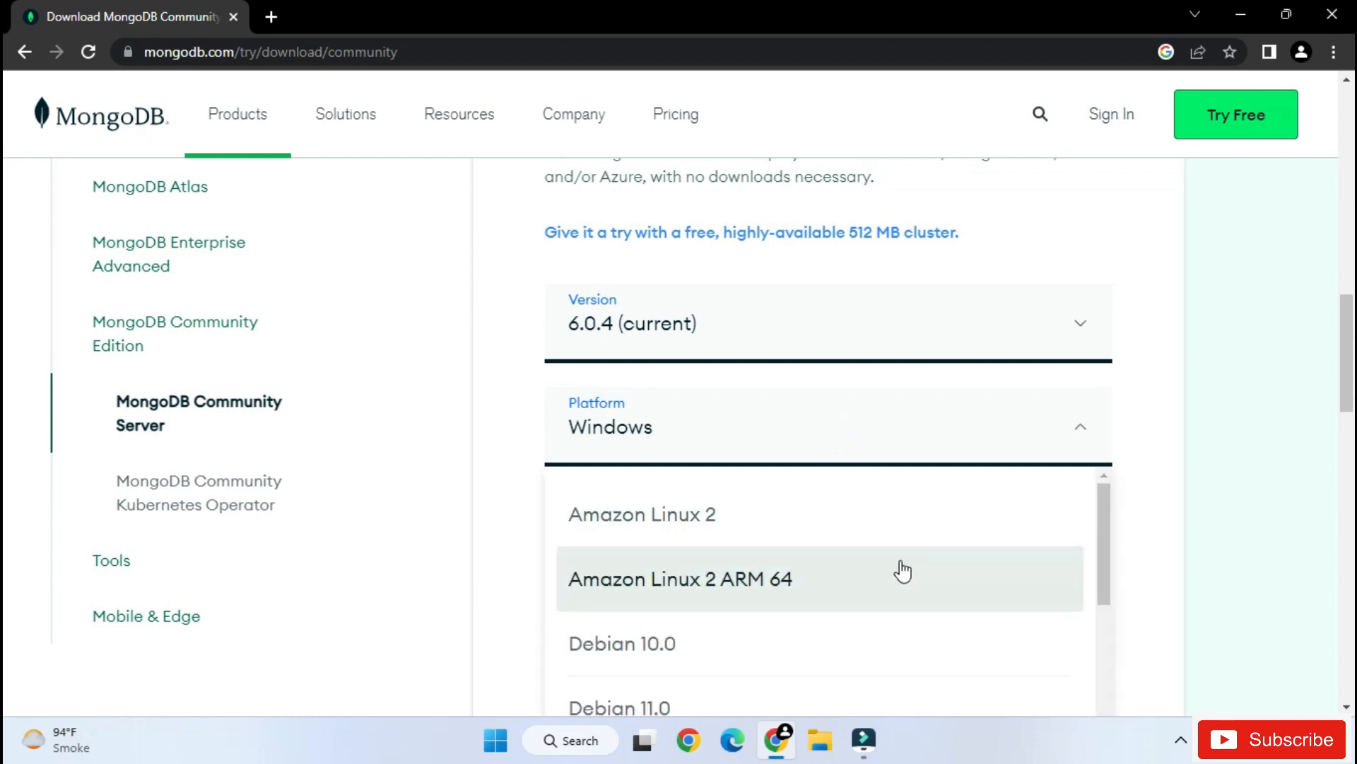
left_click(1163, 447)
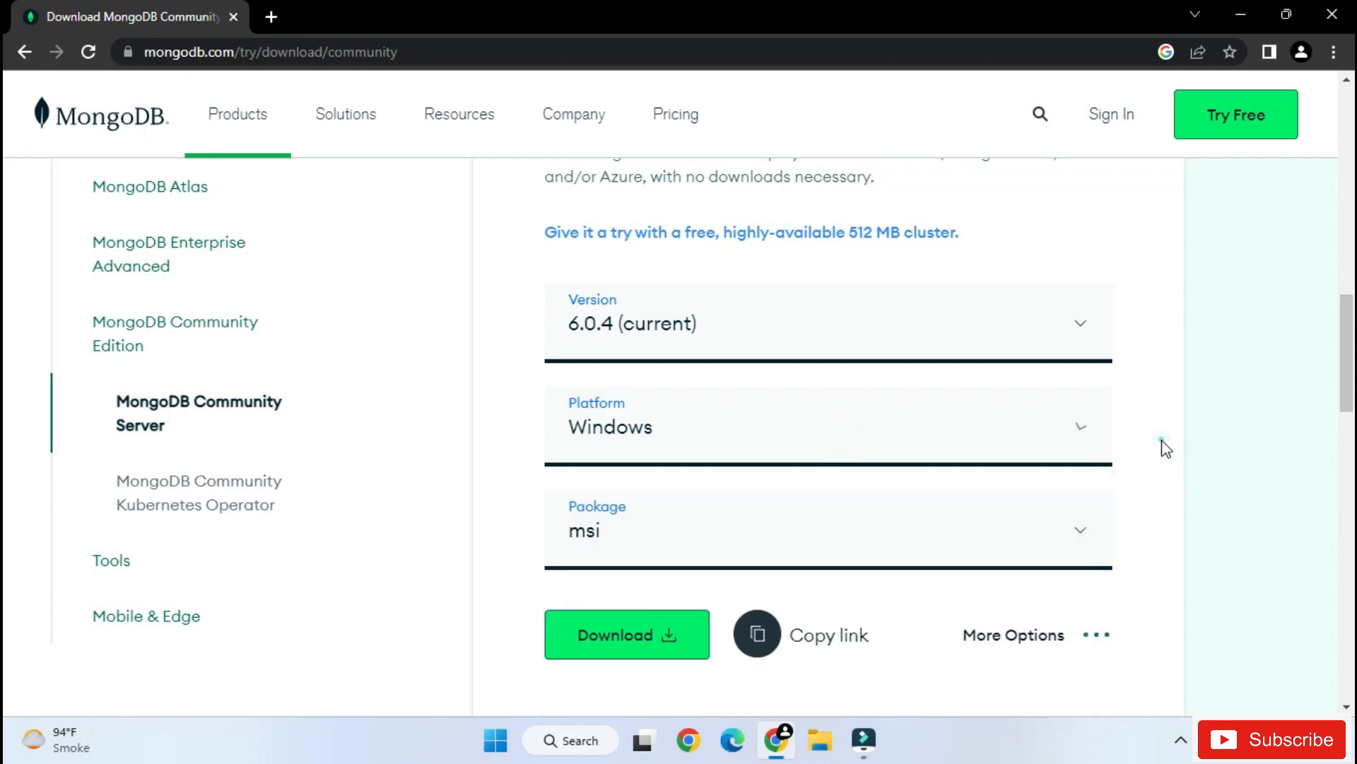
scroll(1161, 439, "down", 3)
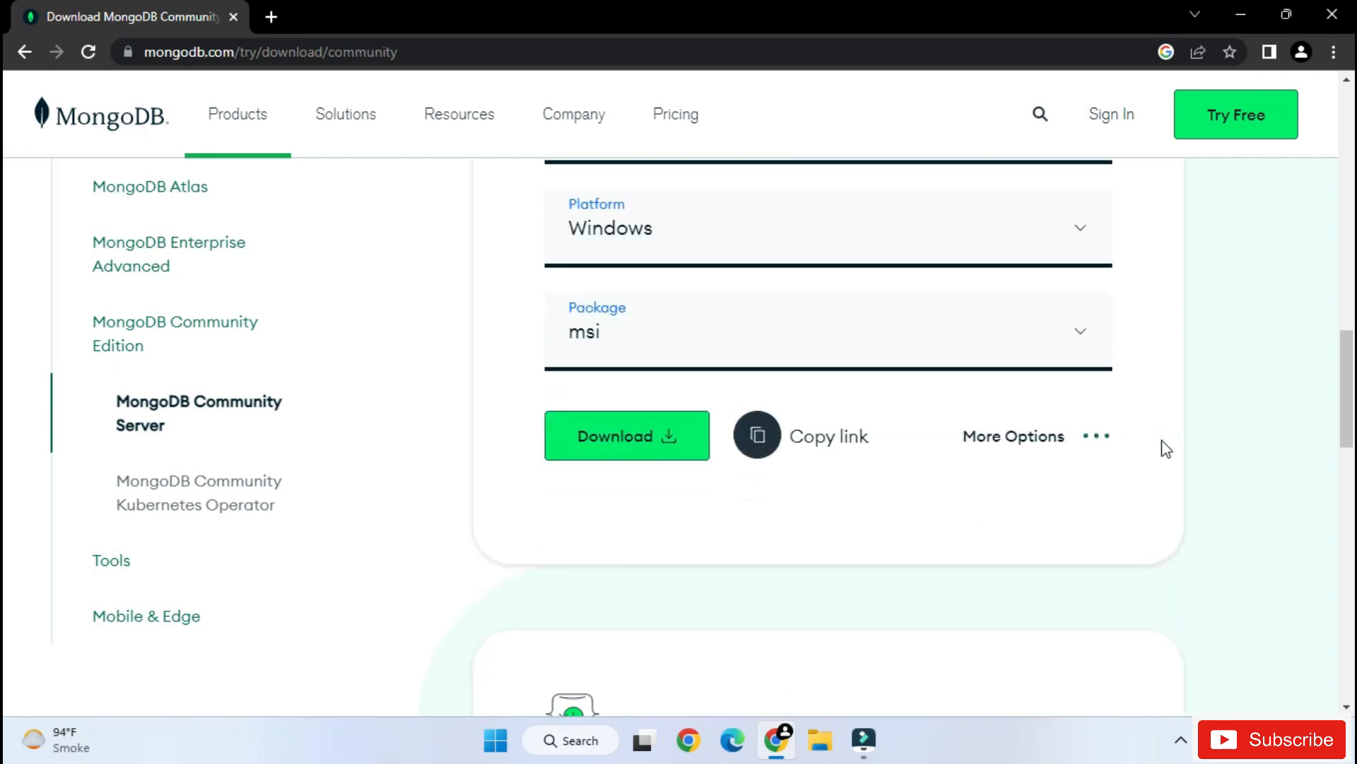
left_click(1071, 351)
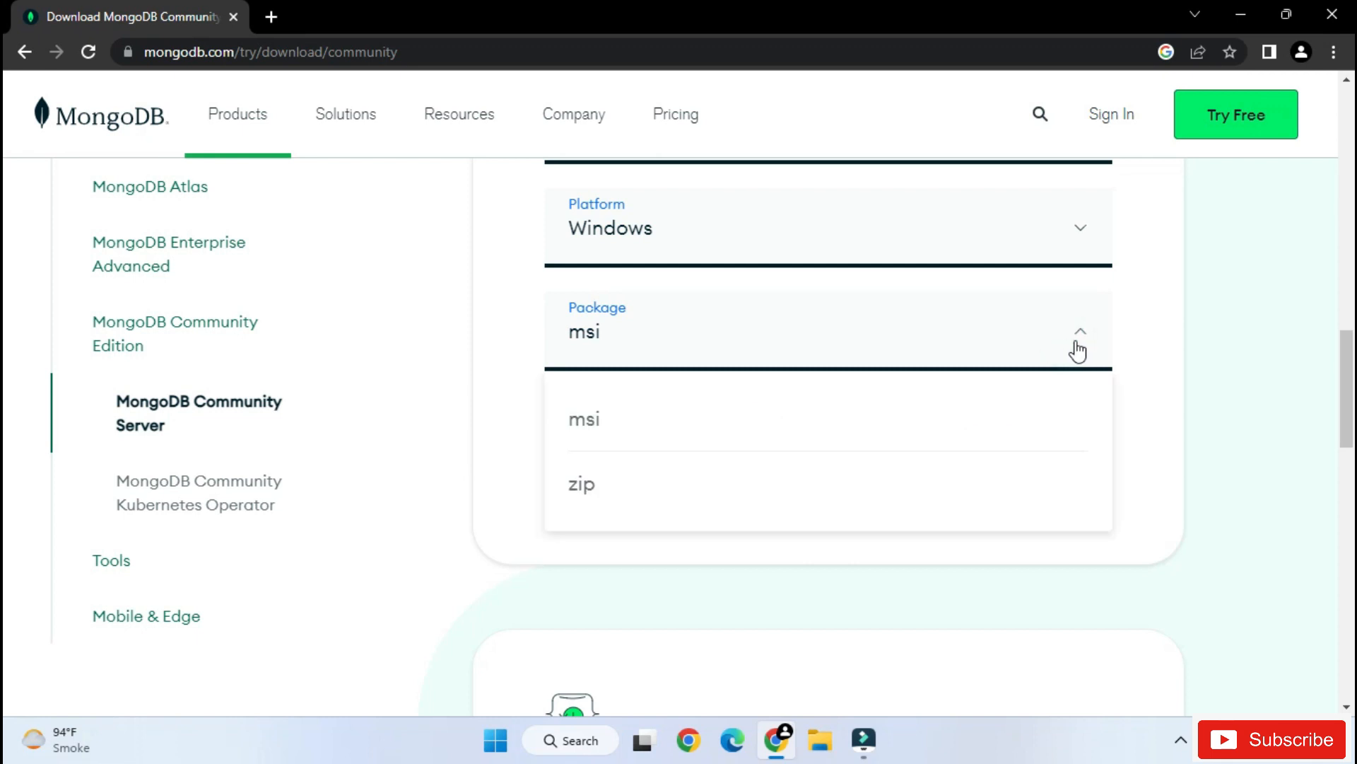
left_click(1149, 333)
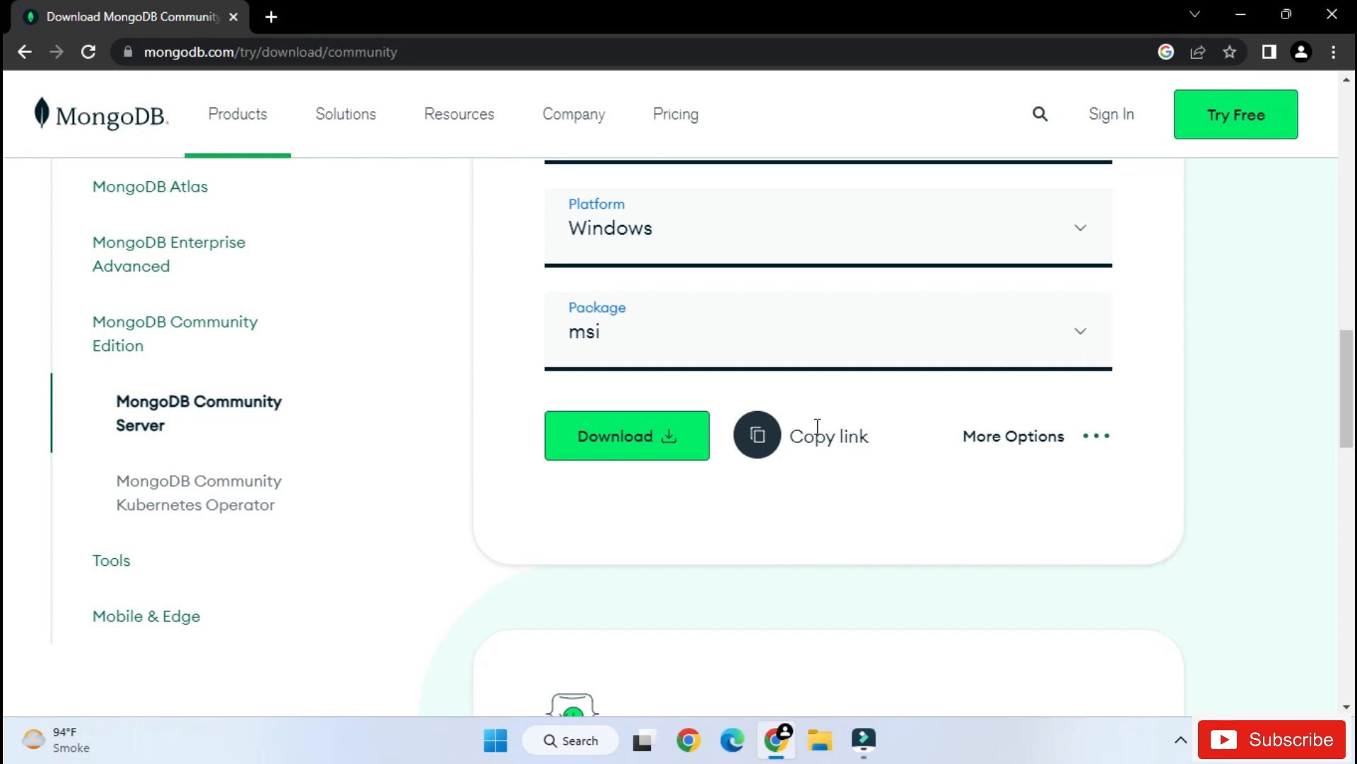
- Download the MongoDB Community Server msi package and launch its installer, with the browser minimized
left_click(600, 452)
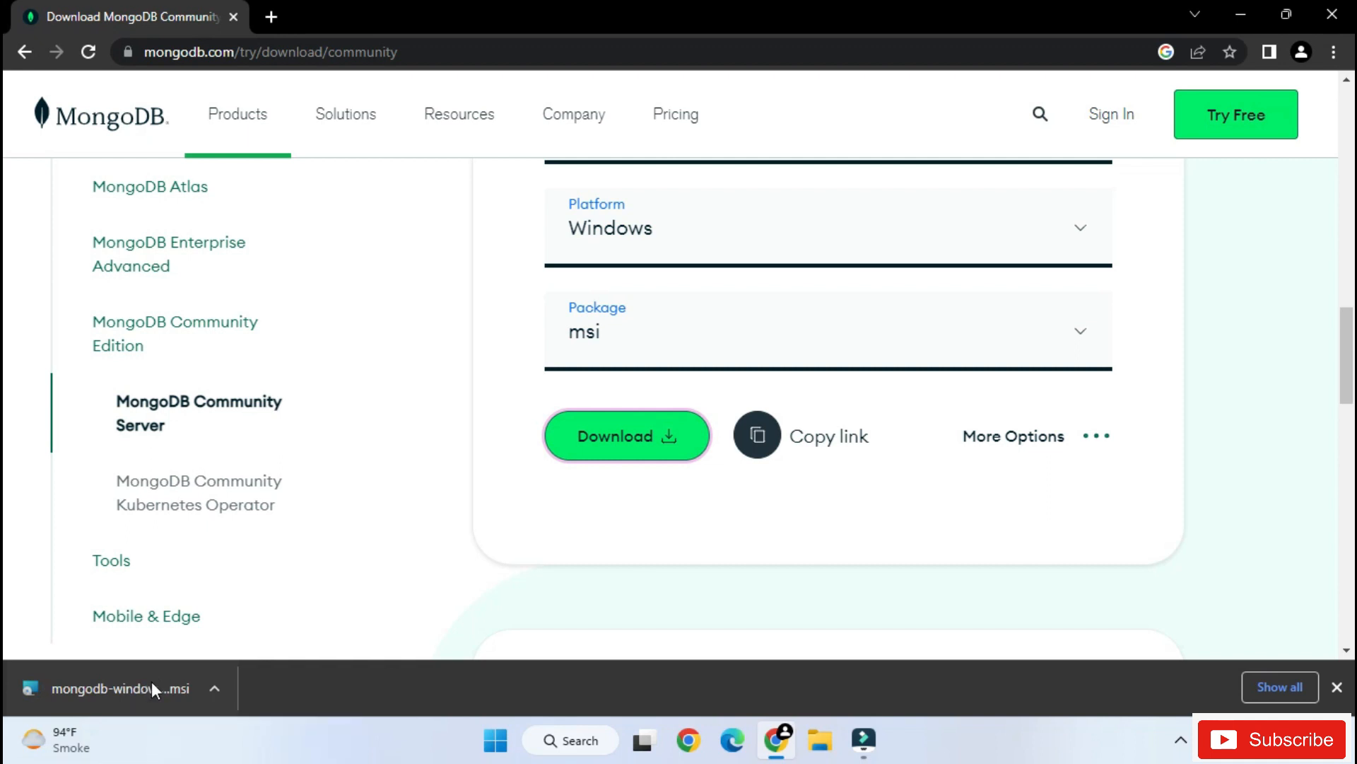
left_click(137, 684)
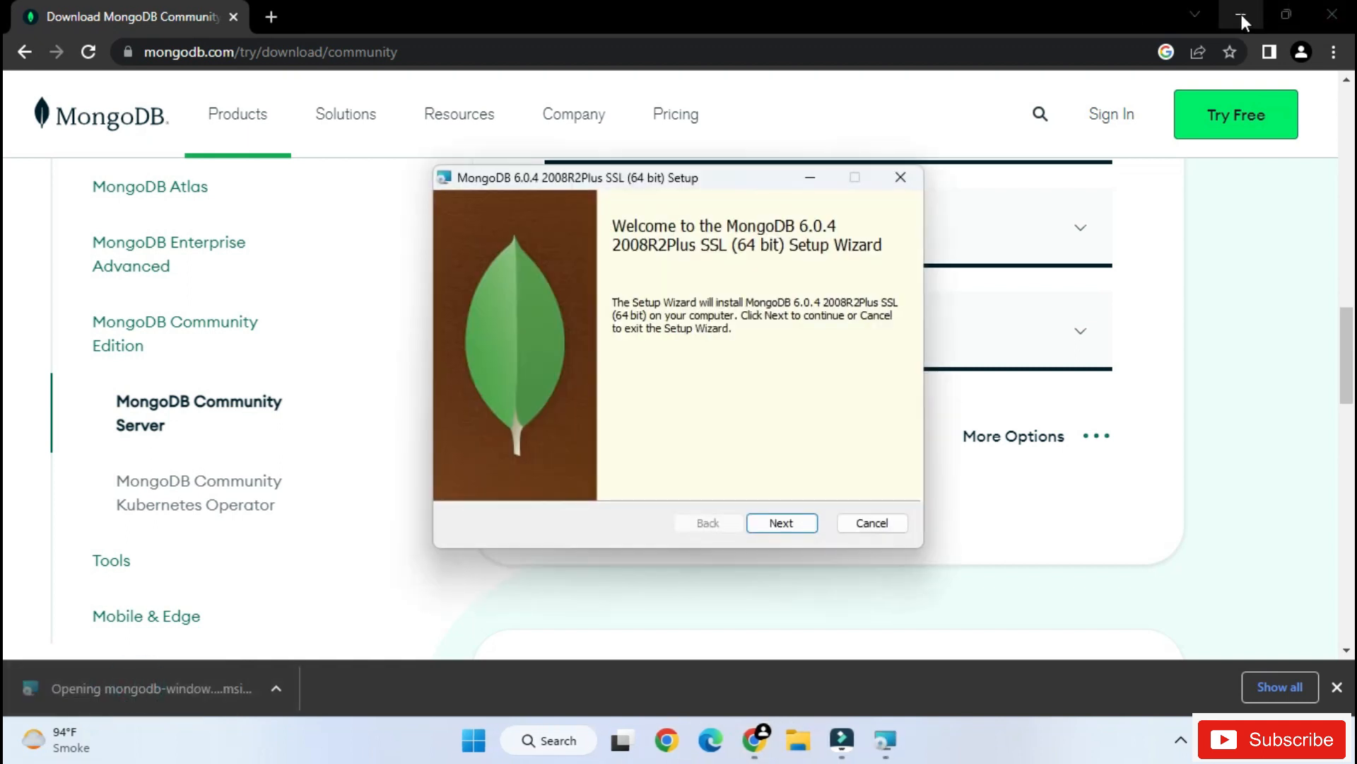
left_click(1241, 14)
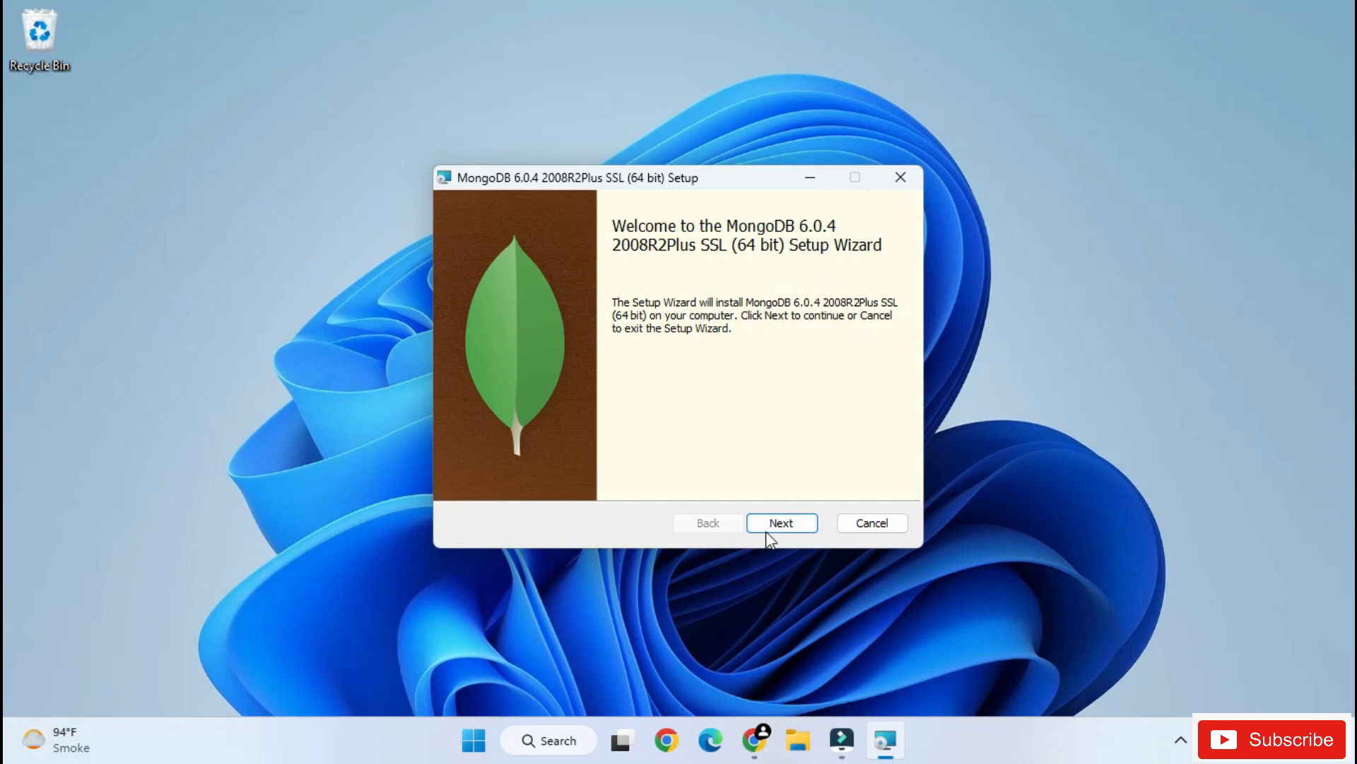
- Accept the license agreement in the MongoDB setup wizard and choose the Complete setup type
left_click(782, 523)
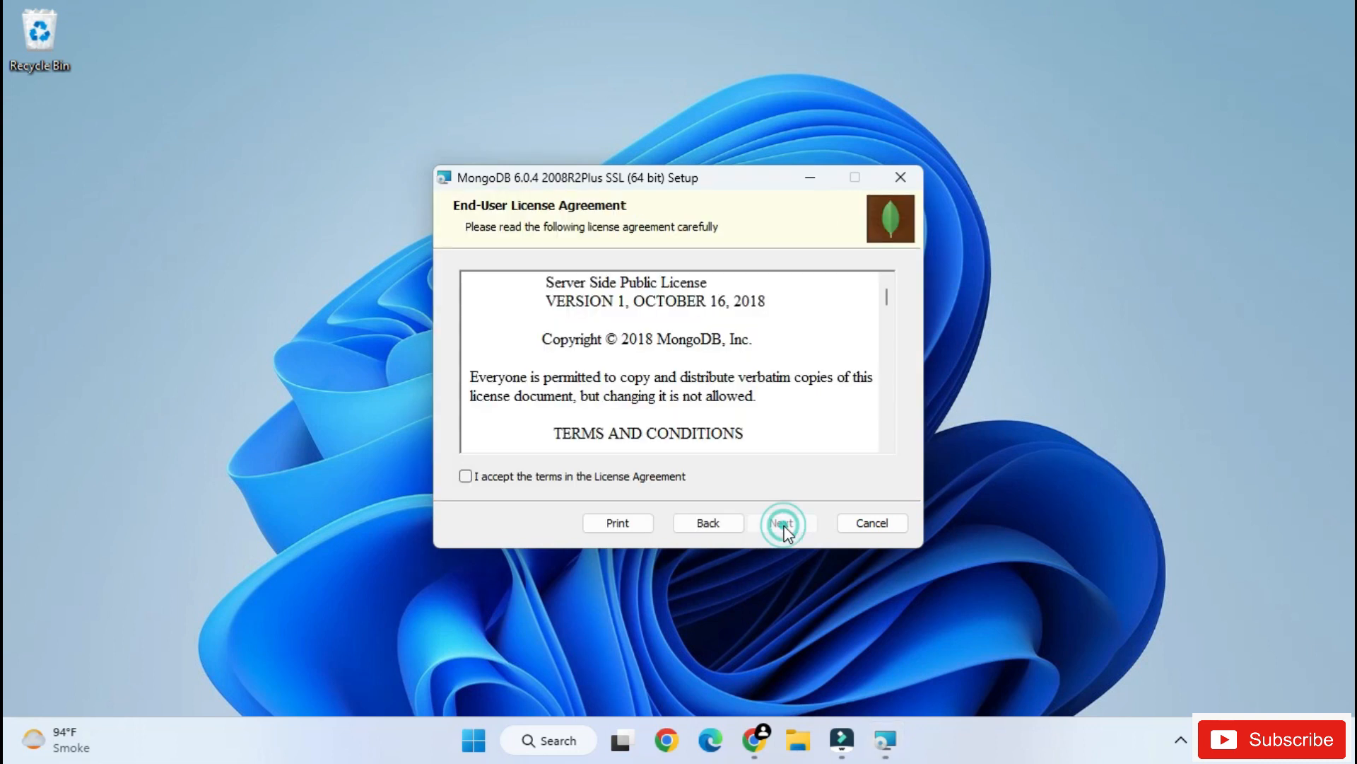
left_click(548, 479)
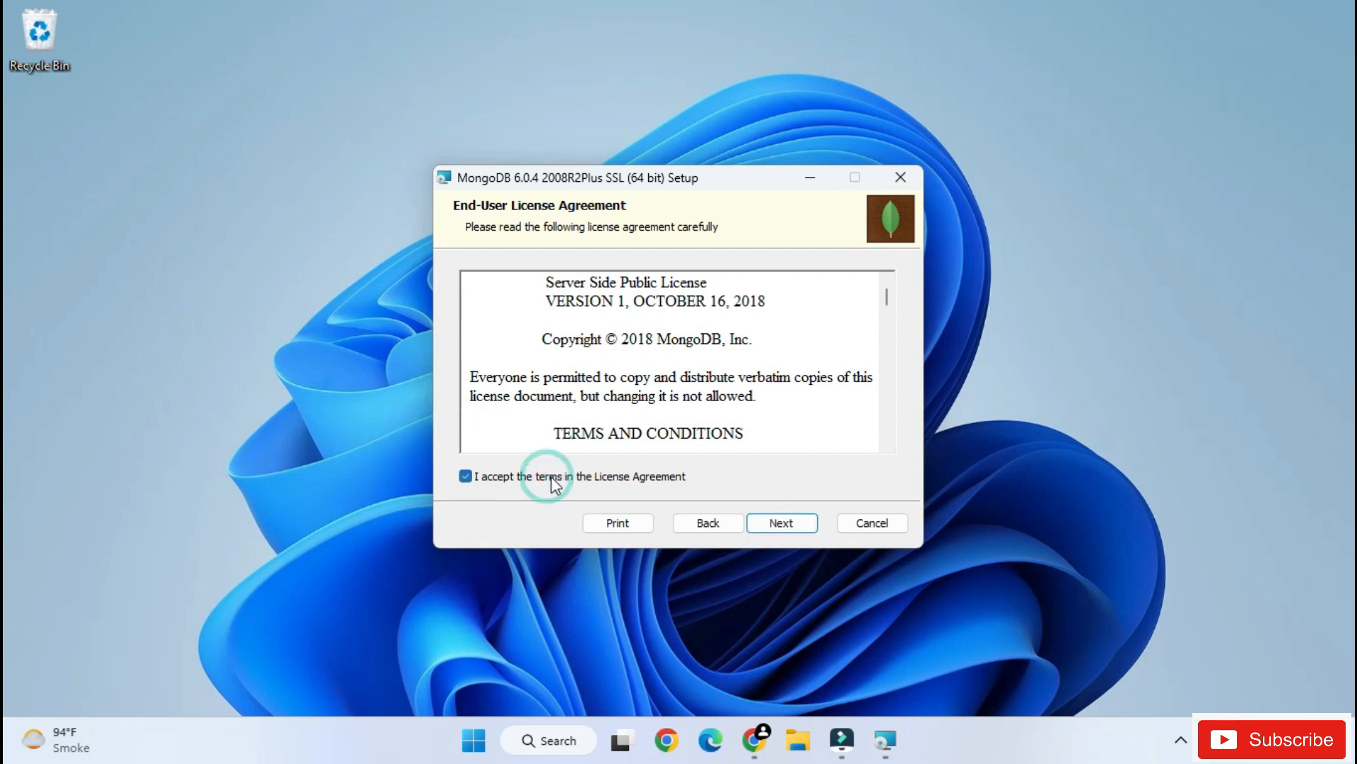
left_click(780, 523)
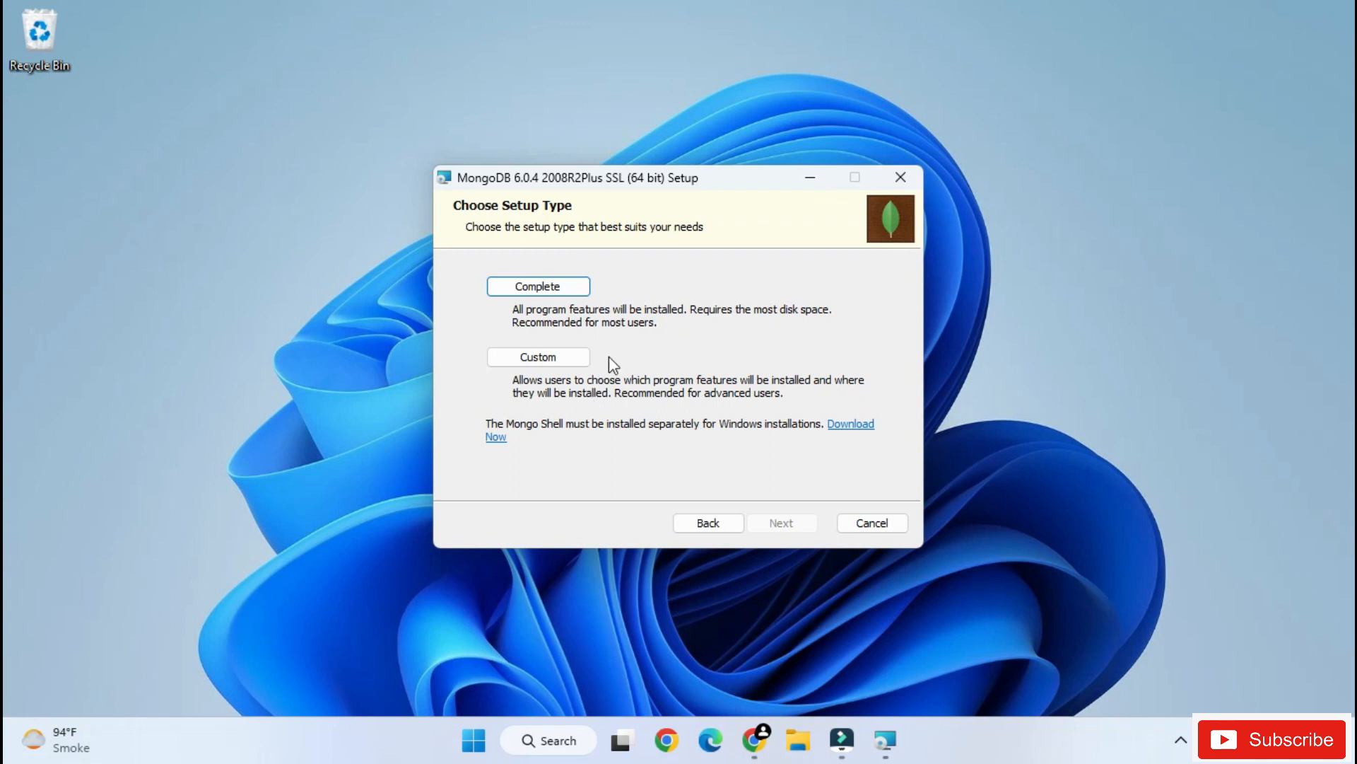
left_click(569, 294)
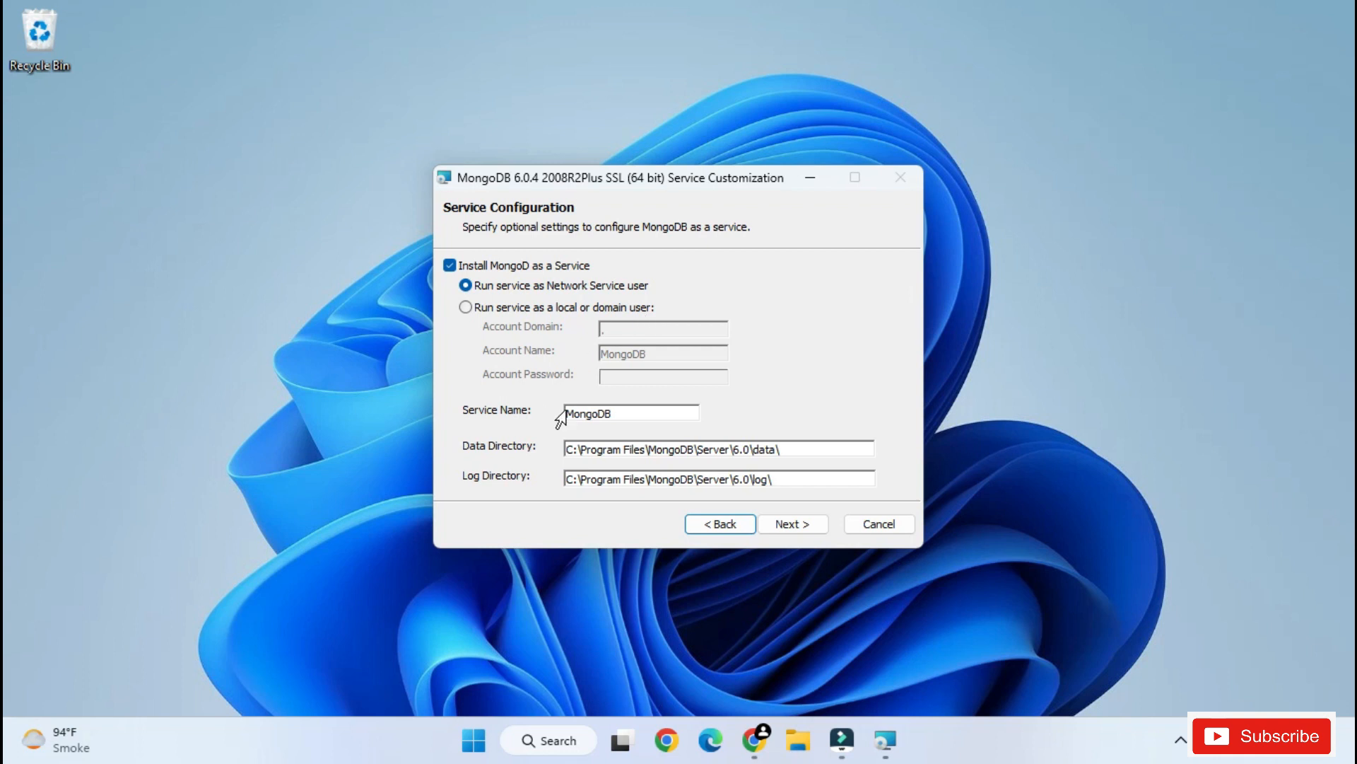
- Review the service name, data directory and log directory in the service configuration, and continue with the default settings
left_click_drag(631, 416, 559, 415)
left_click_drag(626, 450, 786, 452)
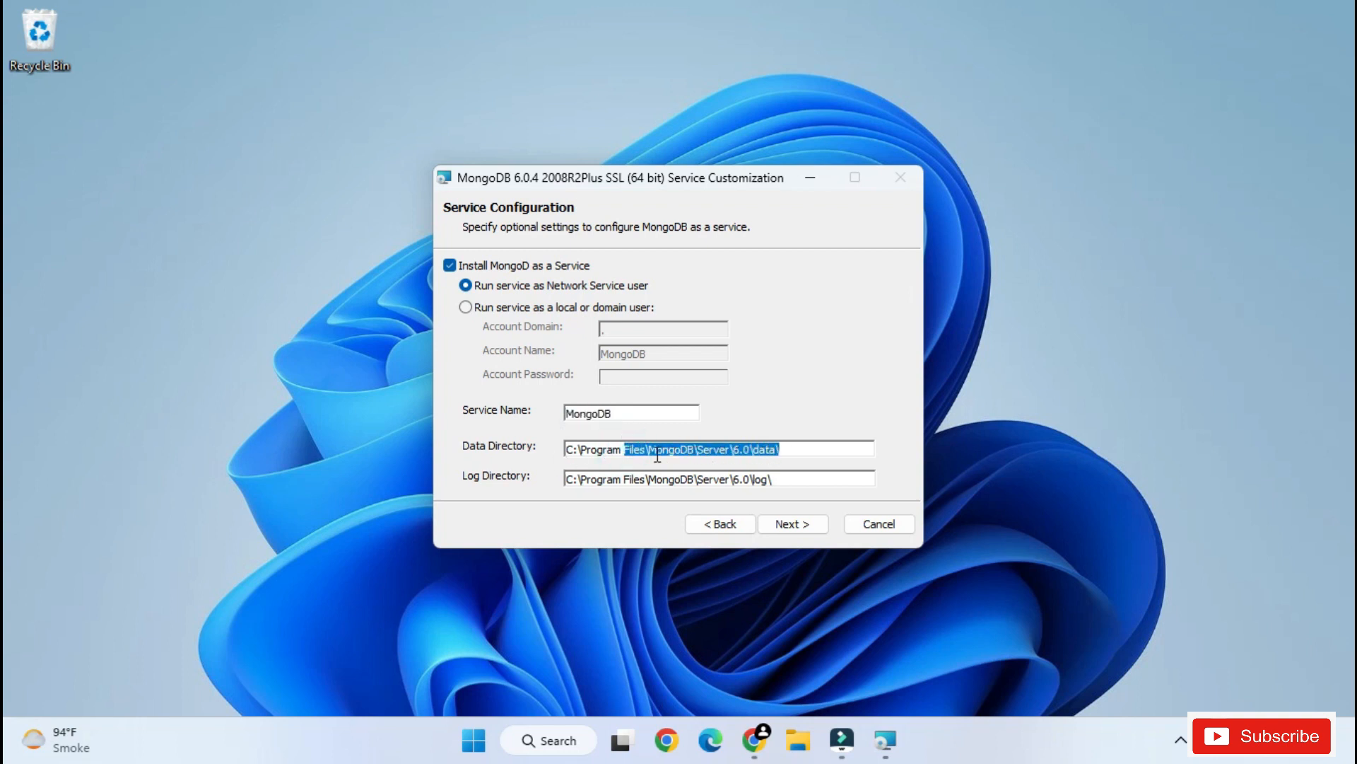
left_click(778, 449)
left_click_drag(689, 444, 780, 453)
left_click_drag(621, 481, 736, 481)
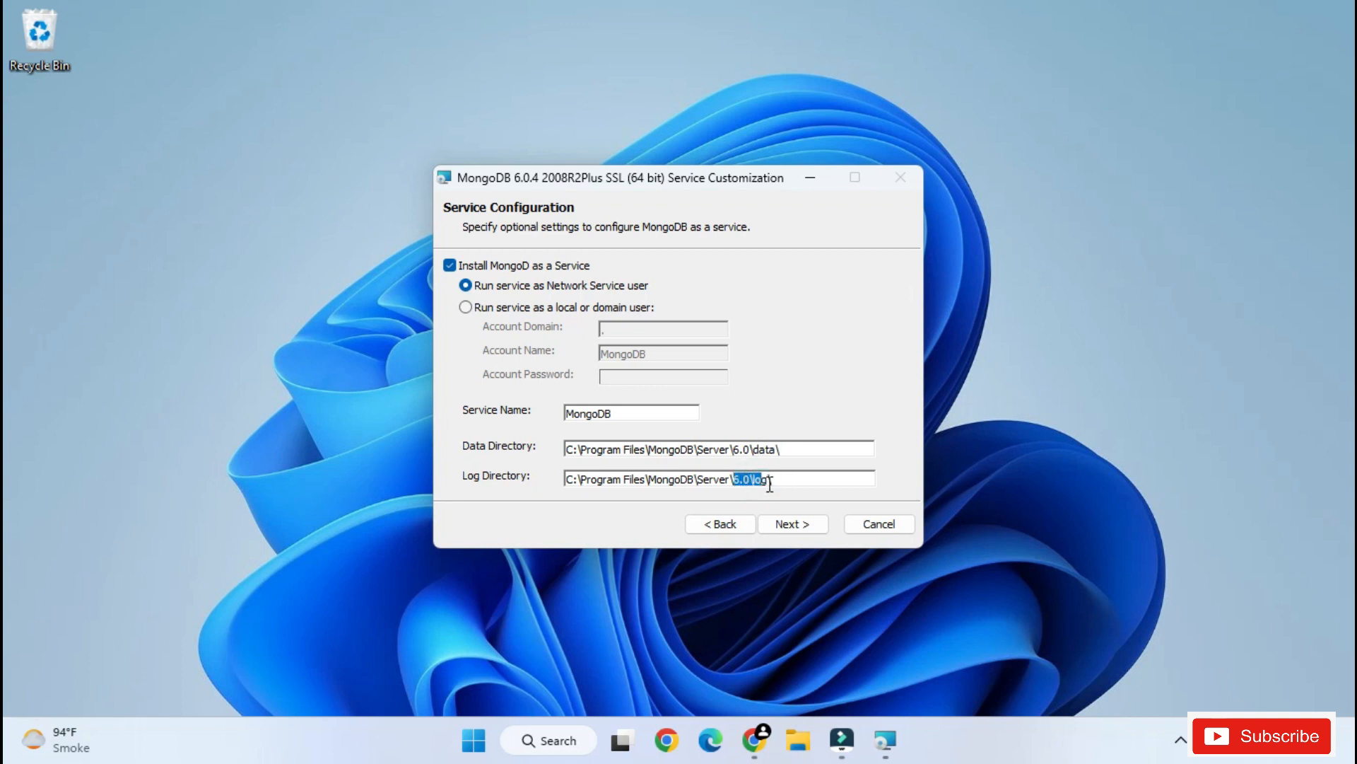
left_click(793, 525)
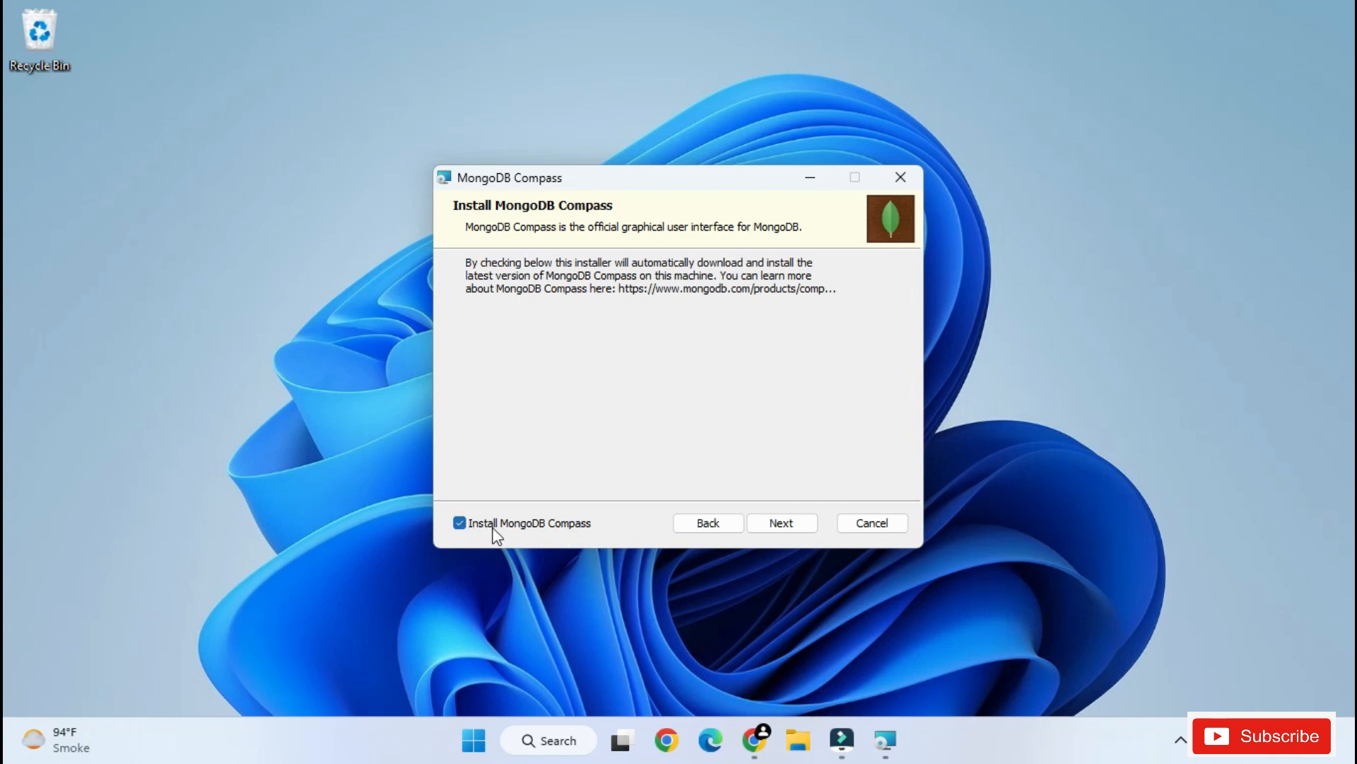
- Install MongoDB with the Install MongoDB Compass option kept enabled, and finish the setup wizard
left_click(779, 524)
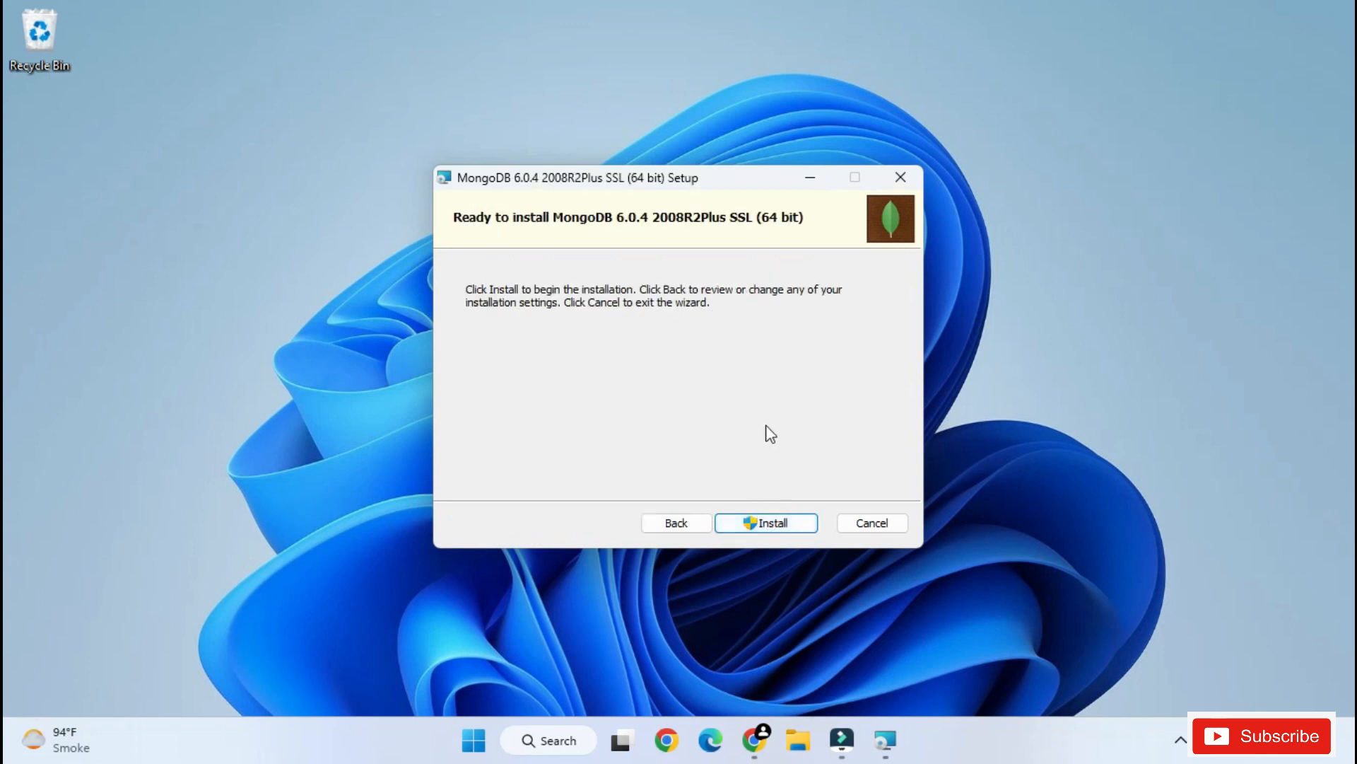
left_click(774, 525)
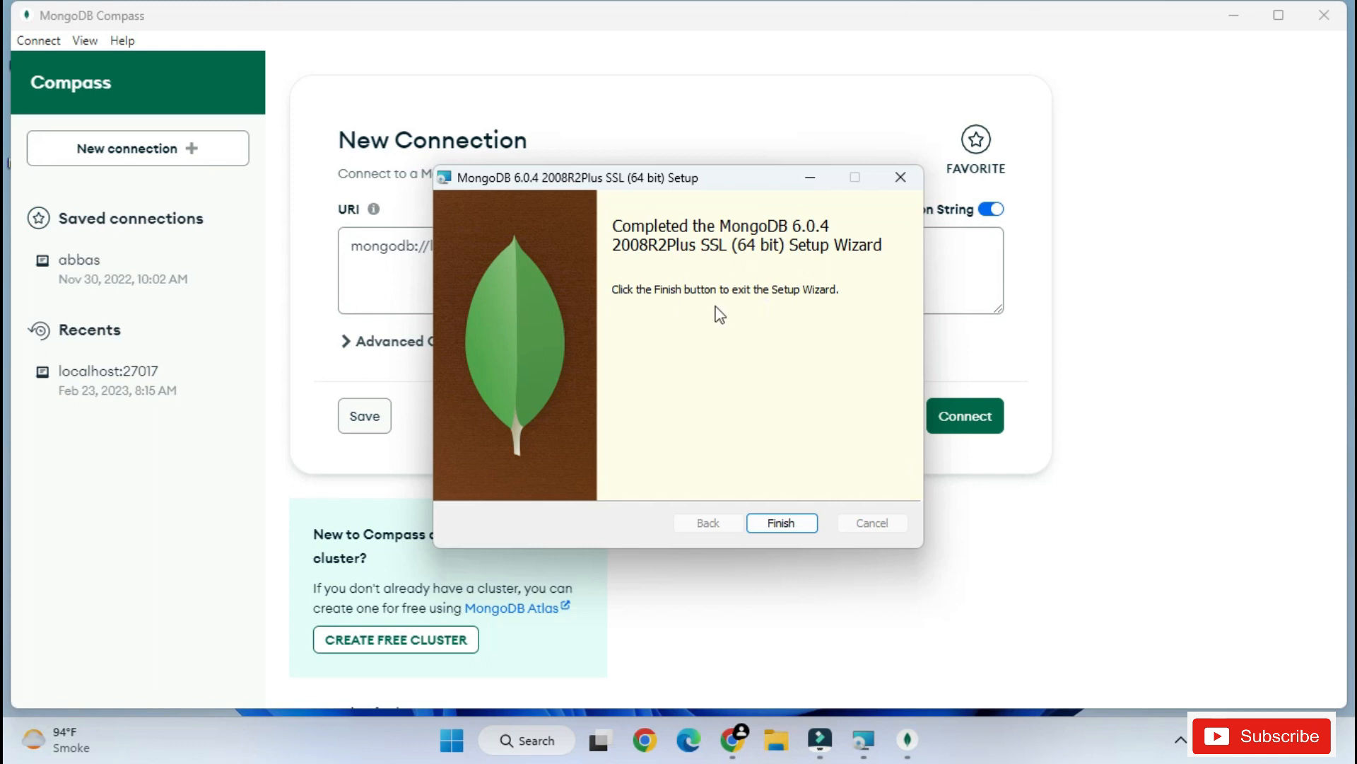
left_click(792, 526)
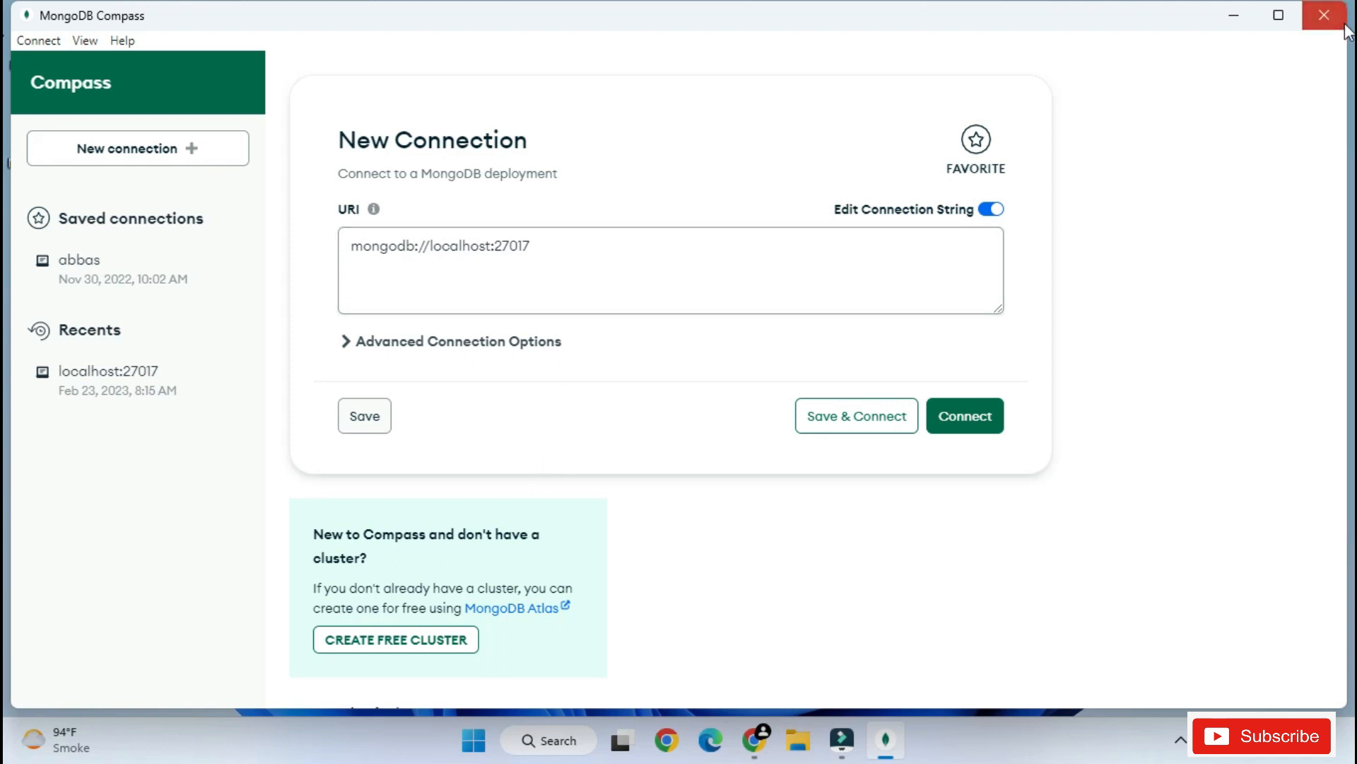
- Close MongoDB Compass and, back in Chrome, open the Tools download page for MongoDB Shell
left_click(1324, 15)
double_click(44, 161)
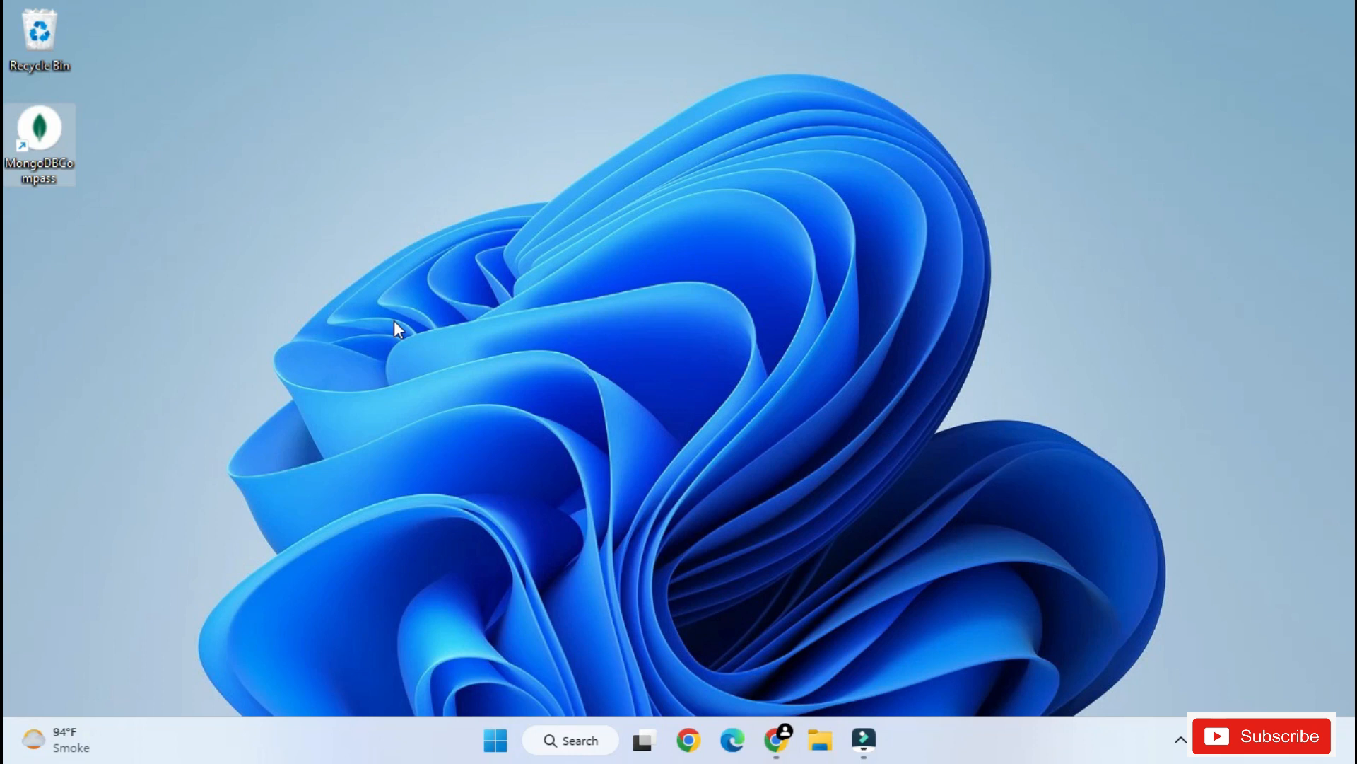
left_click(775, 739)
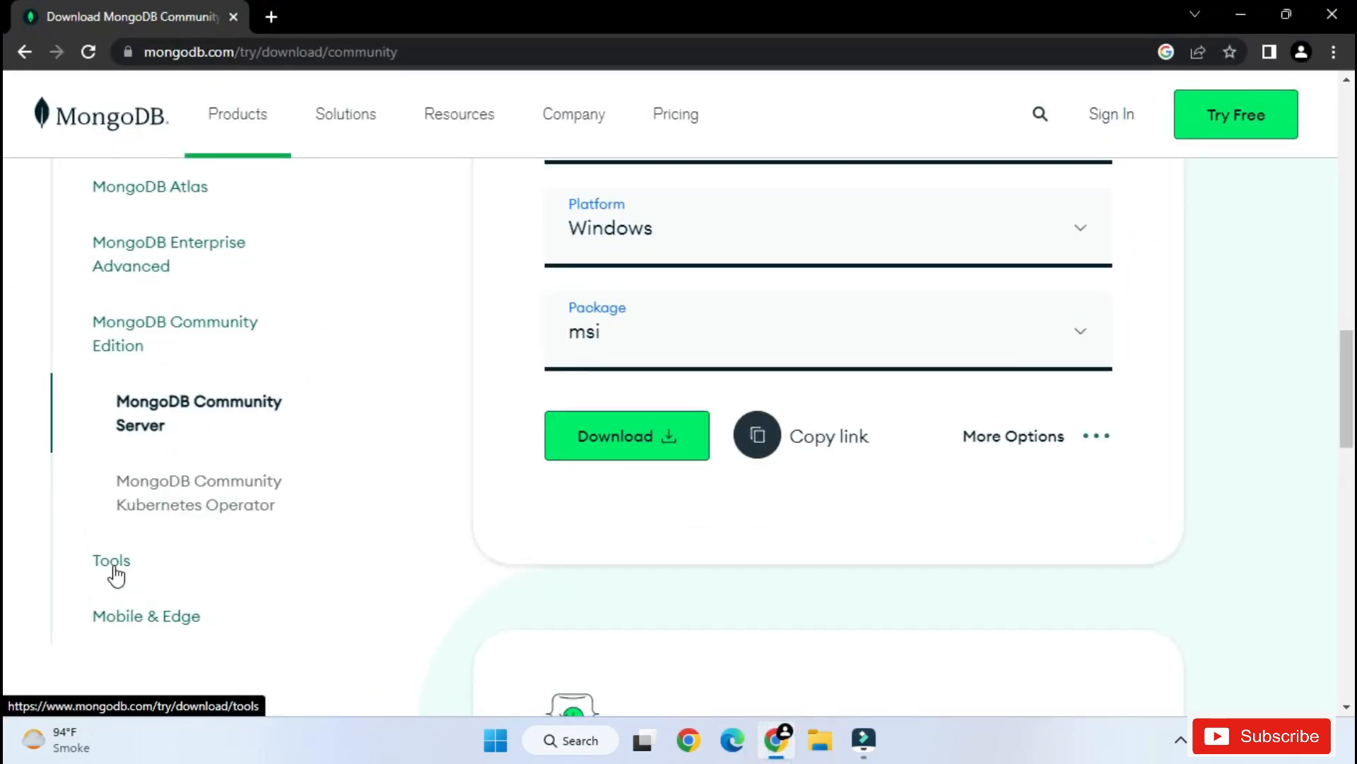
left_click(113, 568)
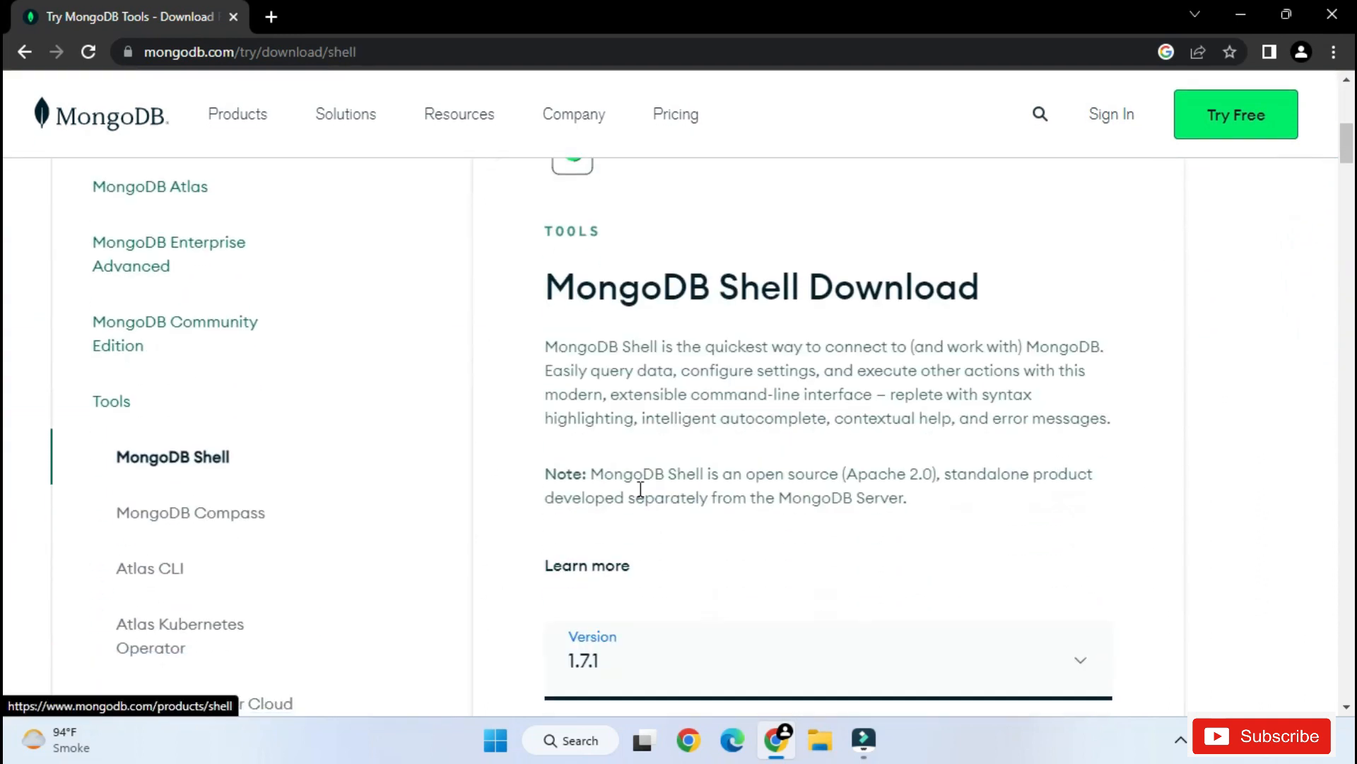
scroll(797, 437, "up", 1)
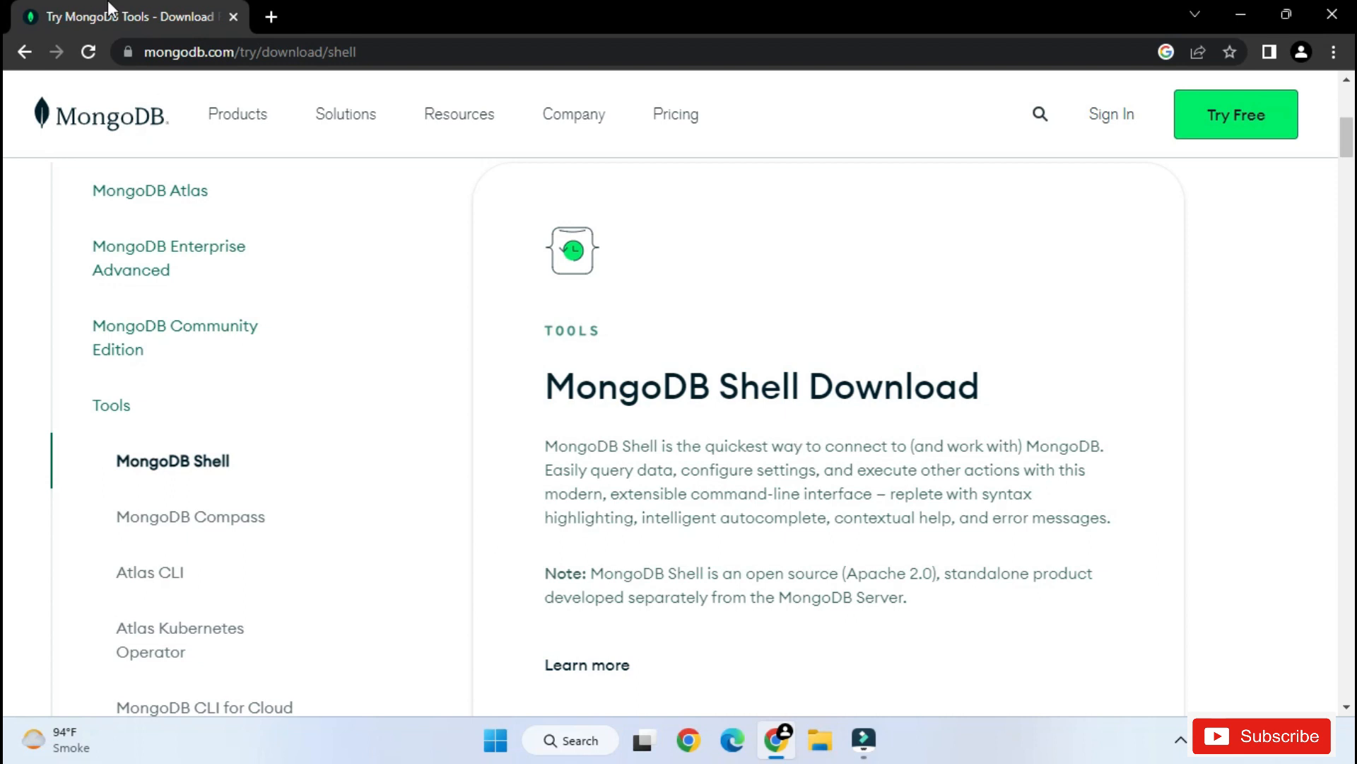
- Download MongoDB Shell version 1.7.1 for Windows 64-bit (8.1+) as a zip package
scroll(691, 585, "down", 3)
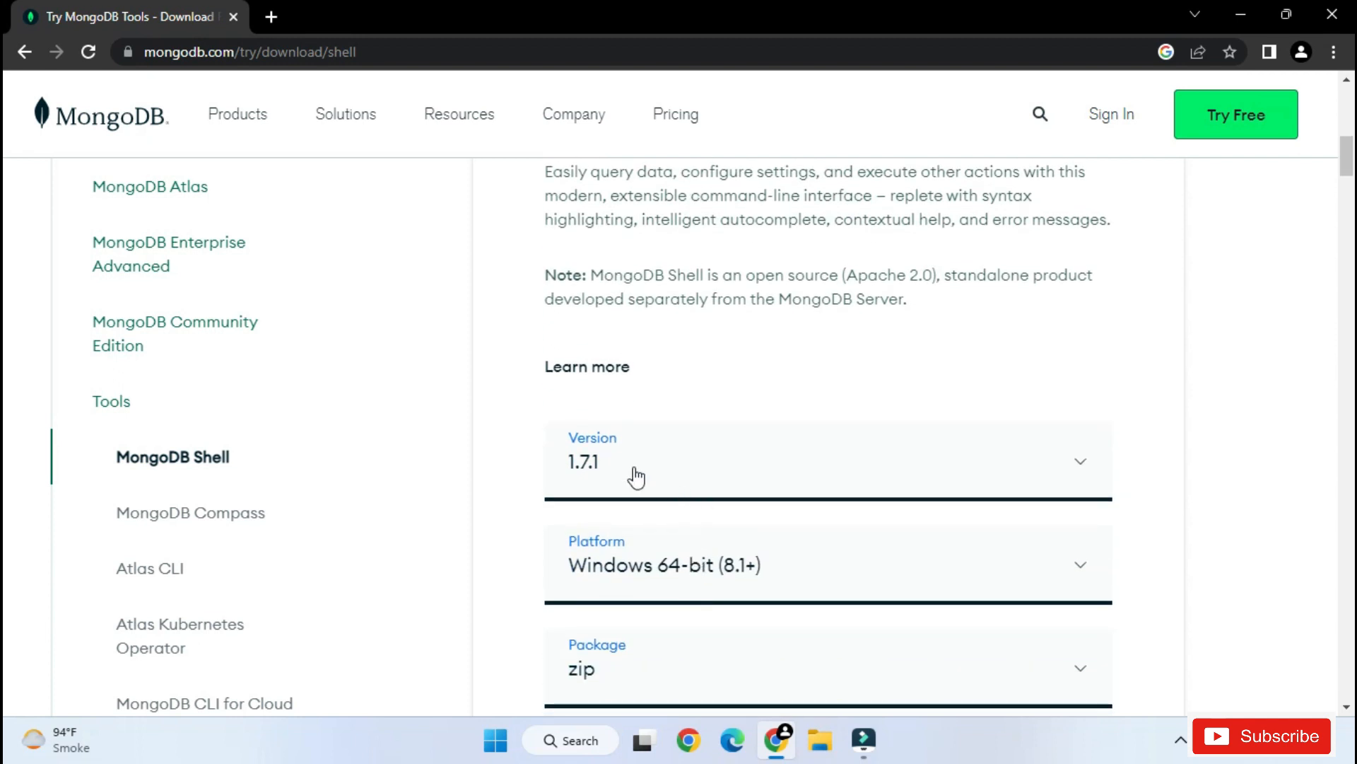
scroll(637, 478, "down", 1)
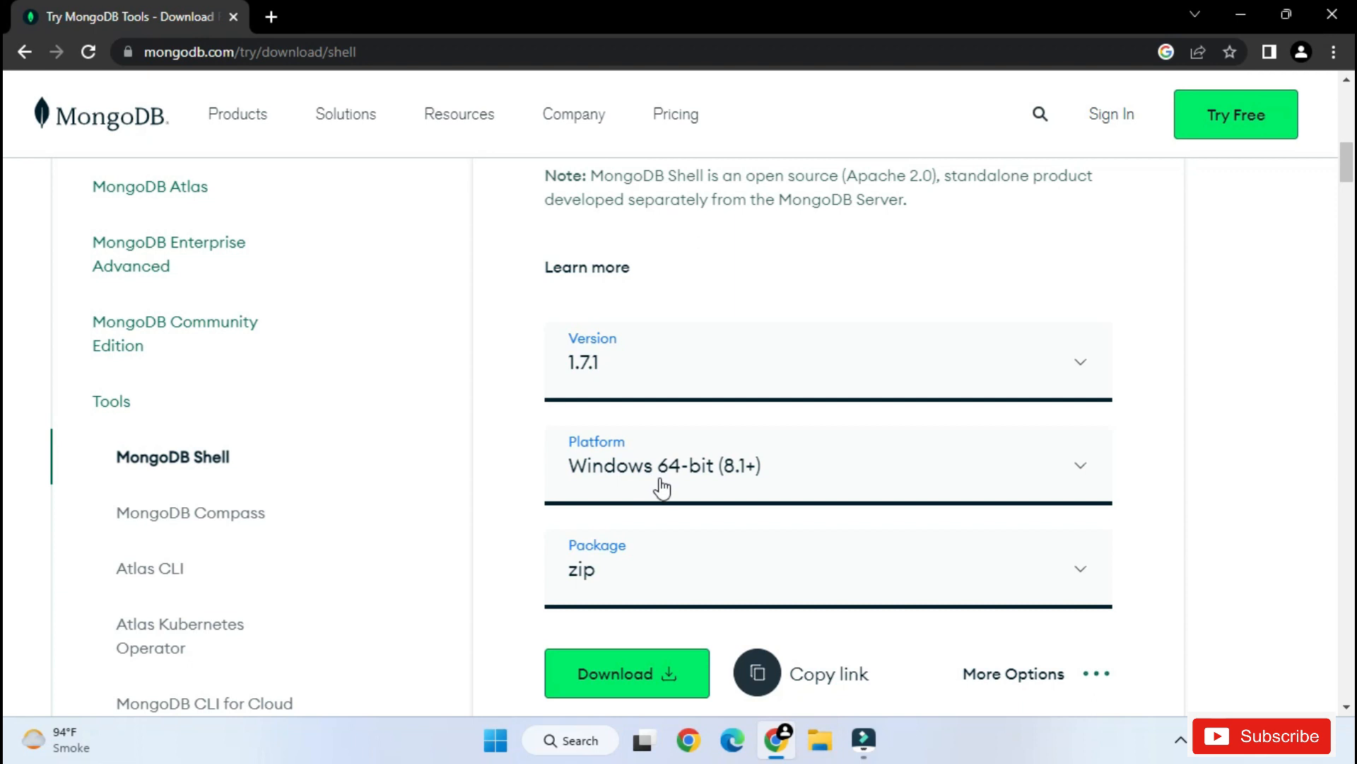
scroll(710, 486, "down", 1)
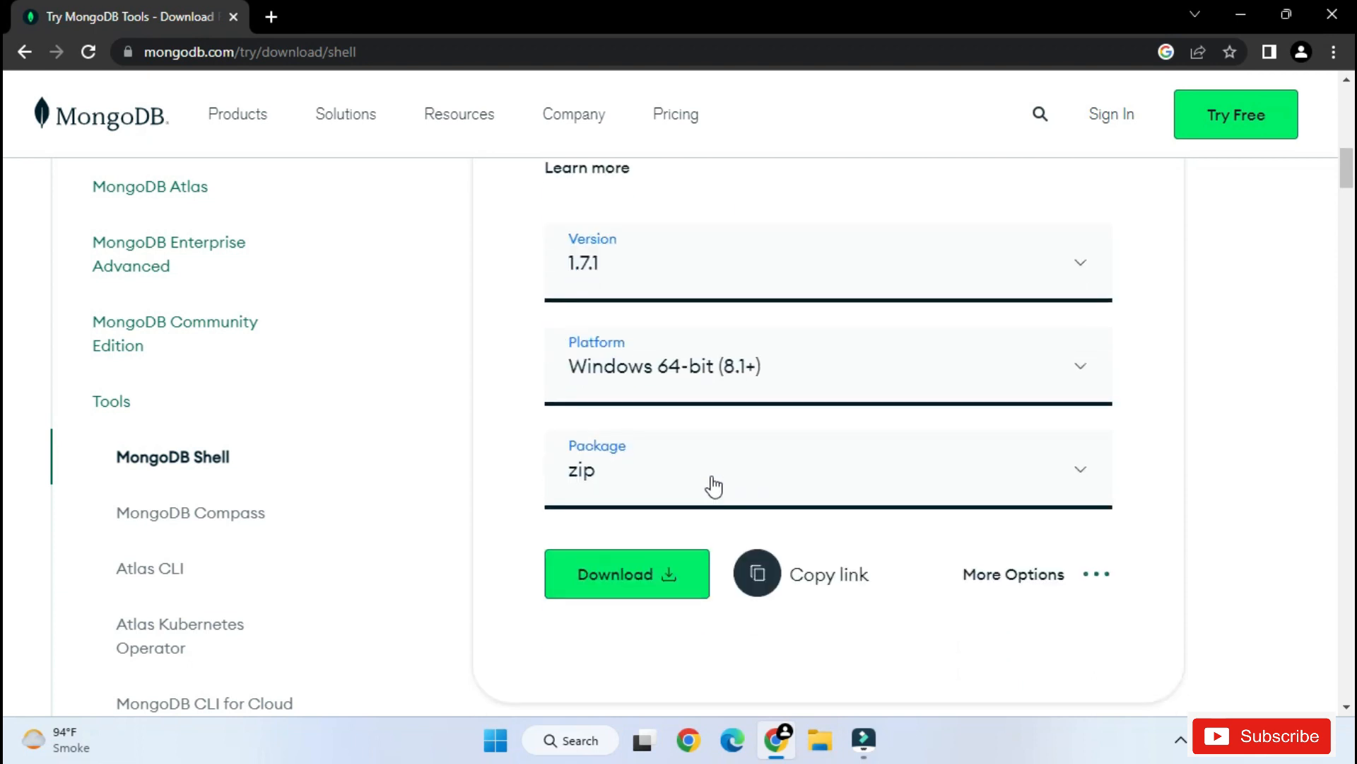
left_click(712, 480)
left_click(710, 475)
left_click(711, 475)
left_click(606, 584)
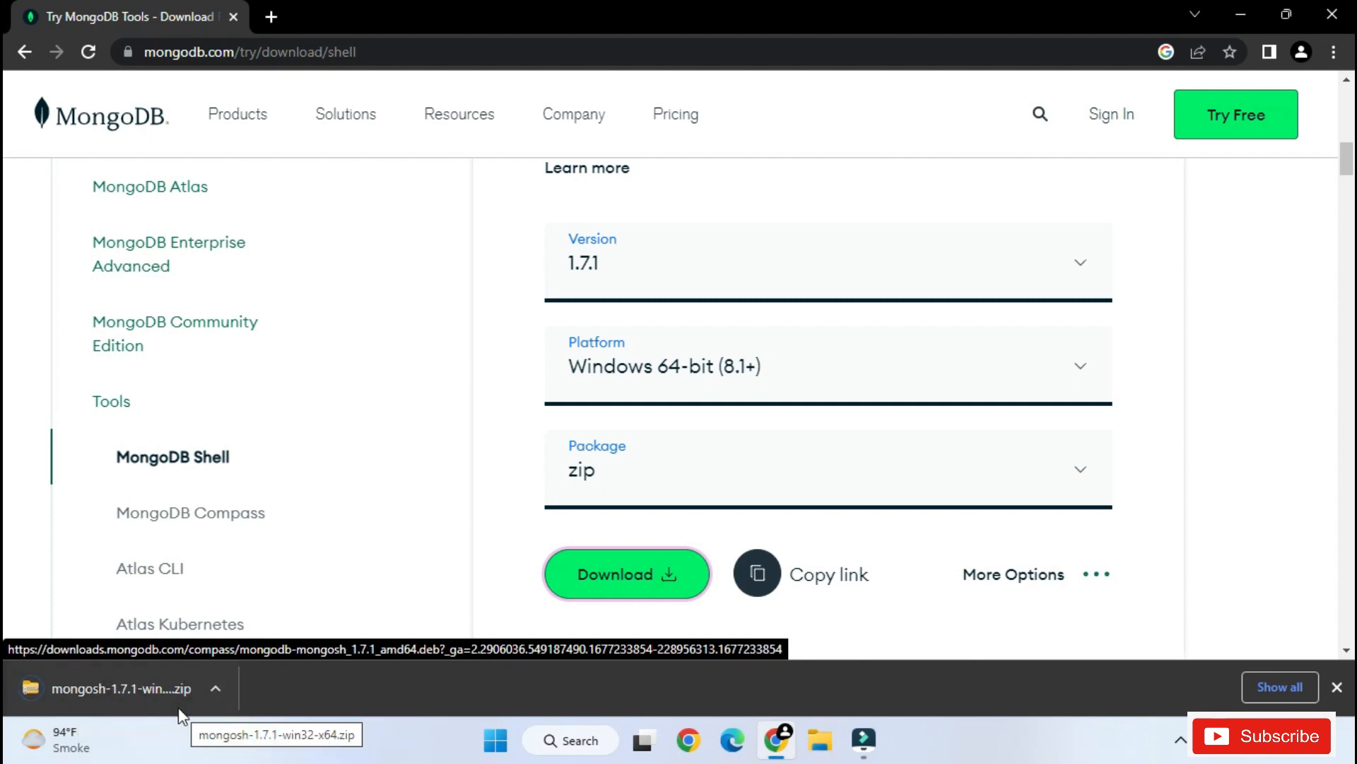
- Extract the downloaded mongosh-1.7.1-win32-x64.zip archive to the folder C:\mongosh-1.7.1
left_click(146, 685)
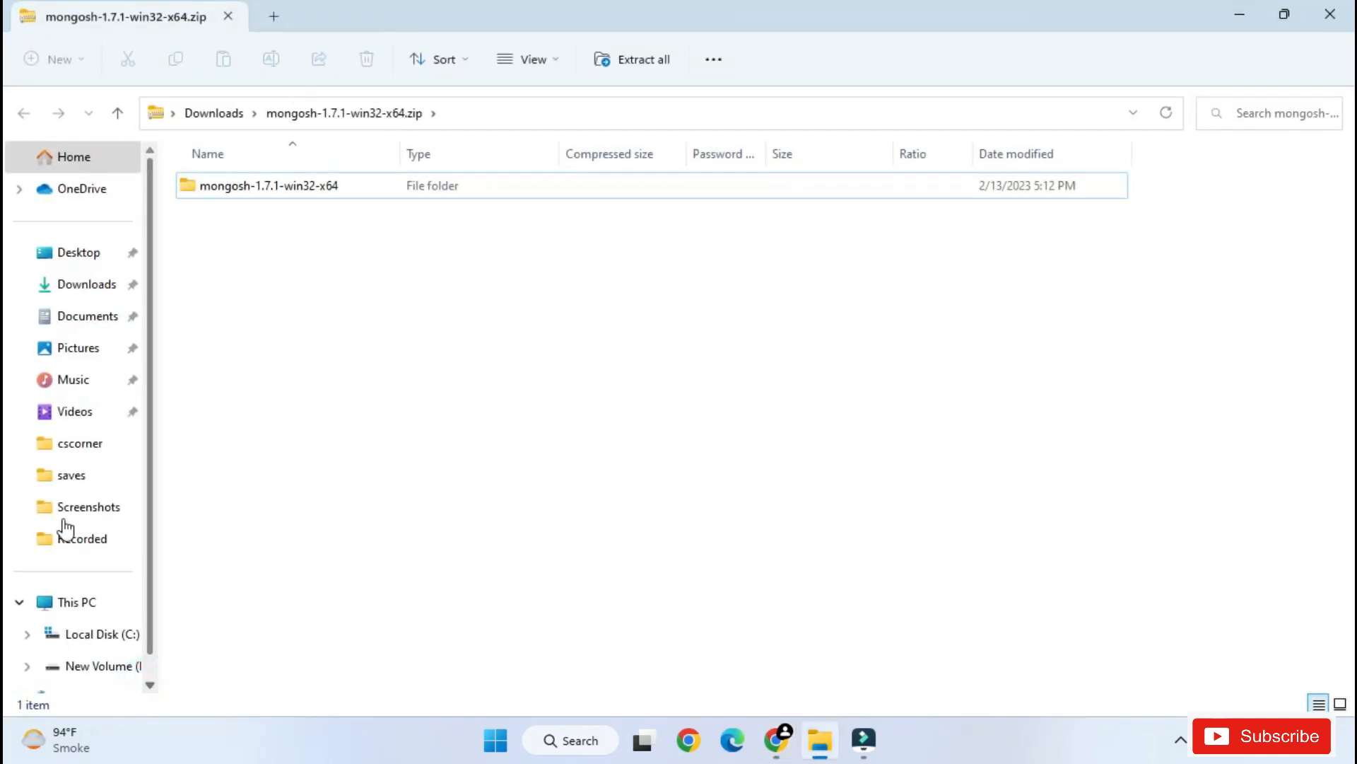
left_click(253, 188)
left_click(635, 62)
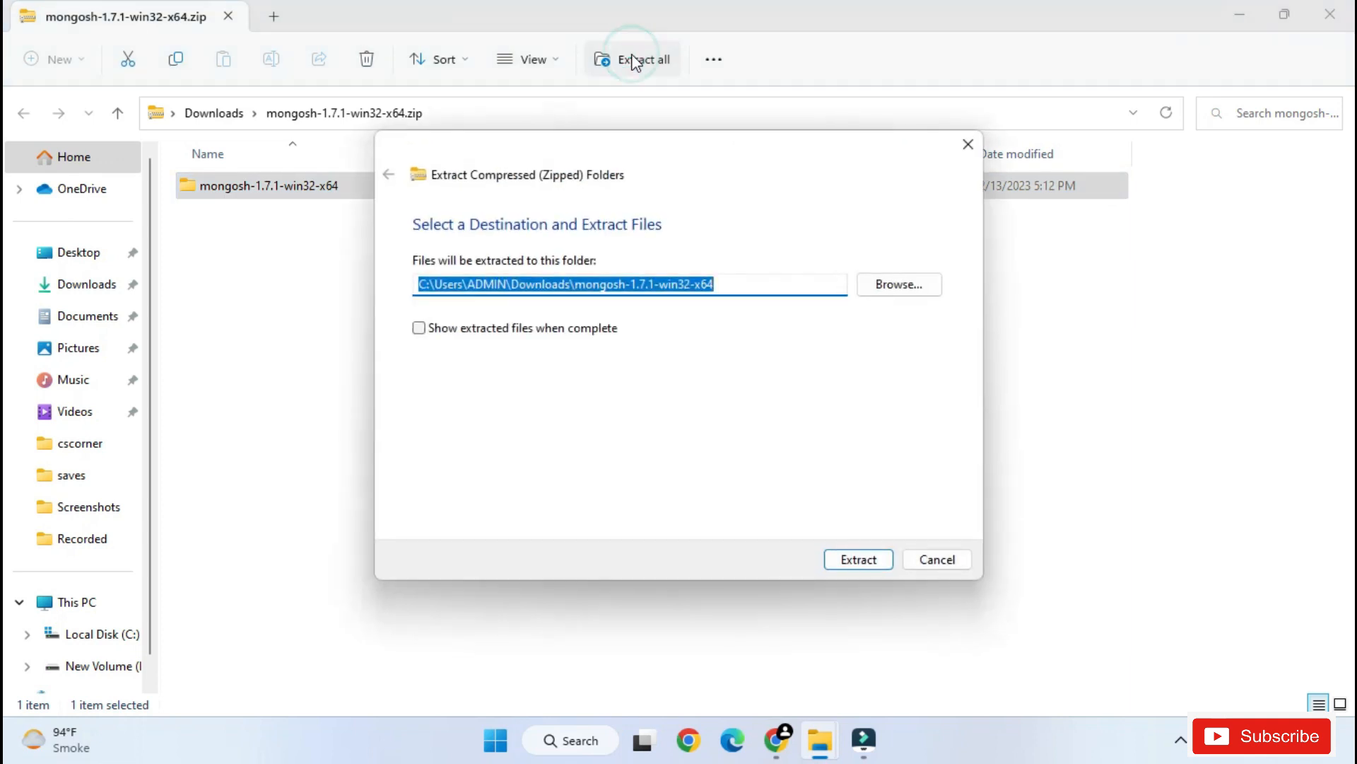
left_click(515, 286)
left_click(434, 285)
key("ctrl+a")
key("BackSpace")
left_click_drag(457, 285, 576, 280)
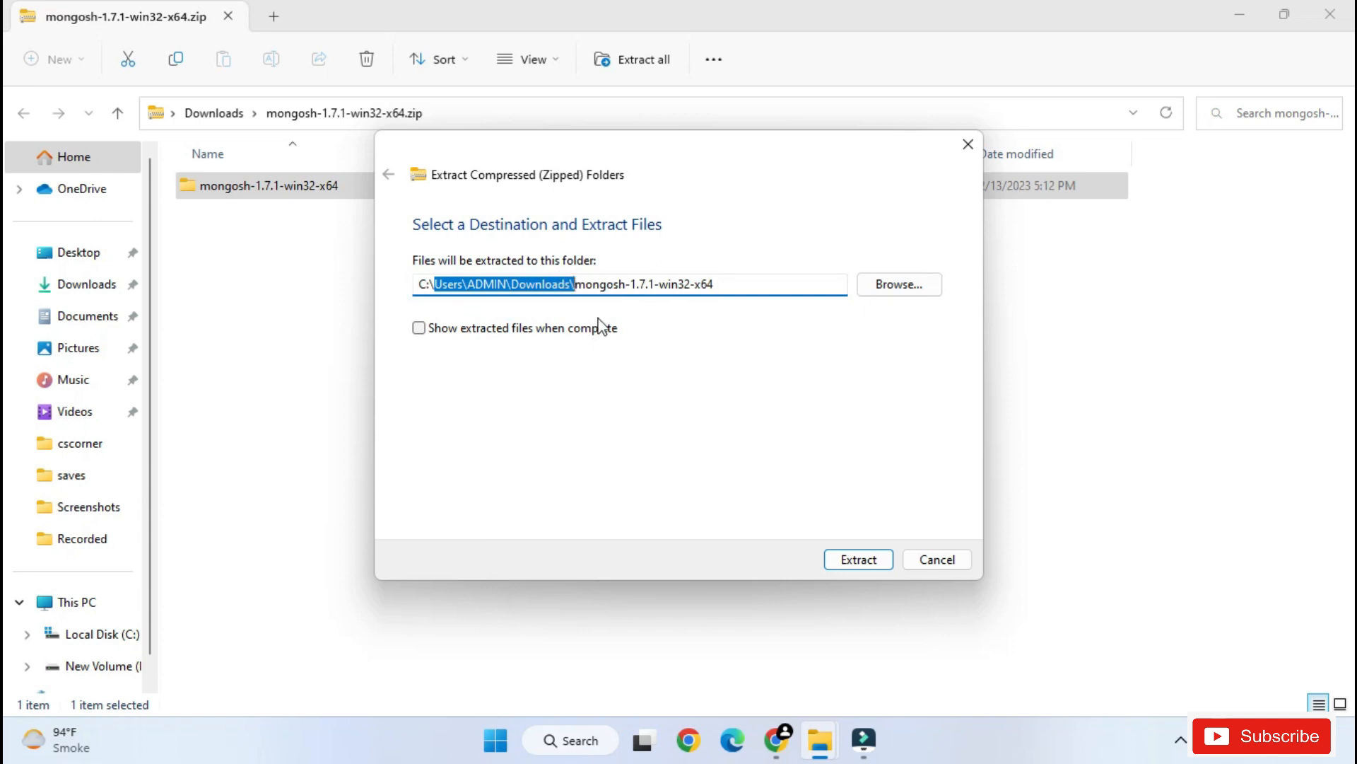
key("BackSpace")
left_click_drag(601, 277, 486, 286)
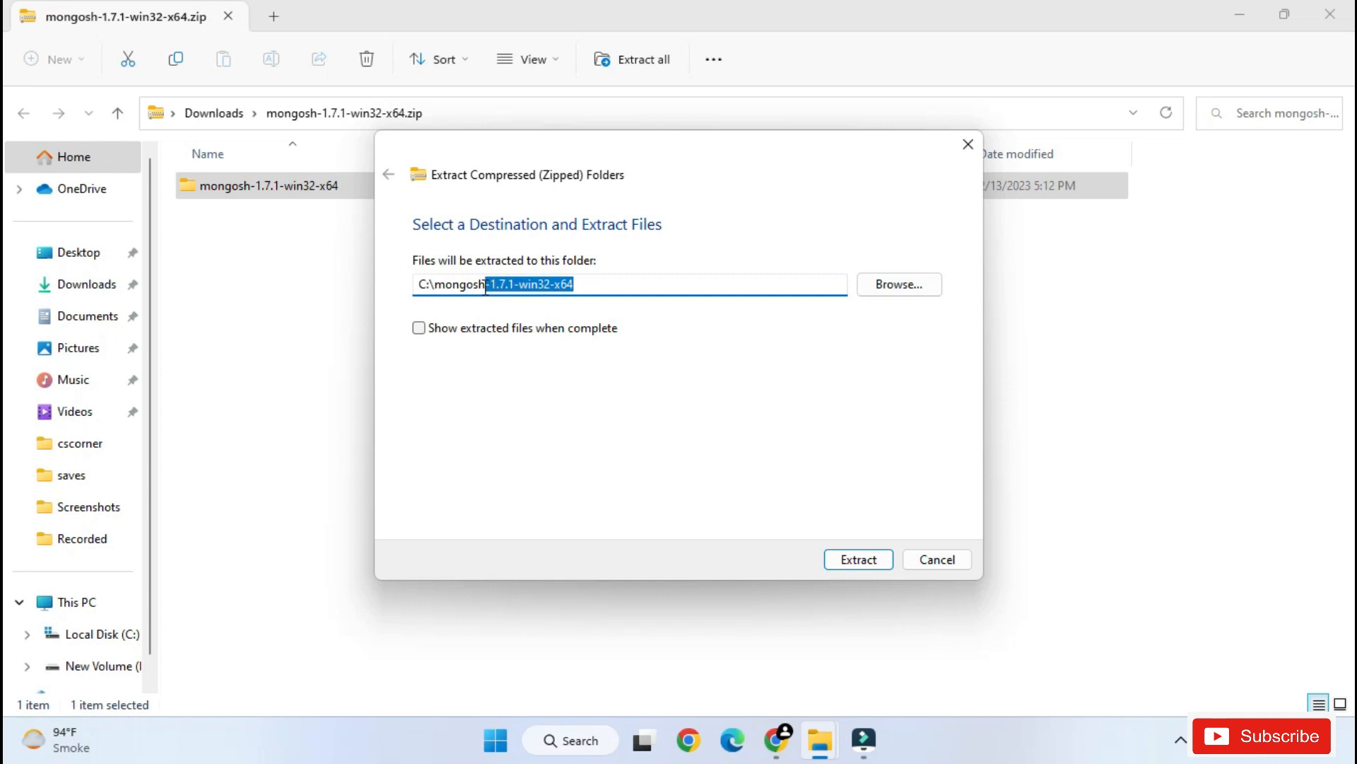
left_click(515, 283)
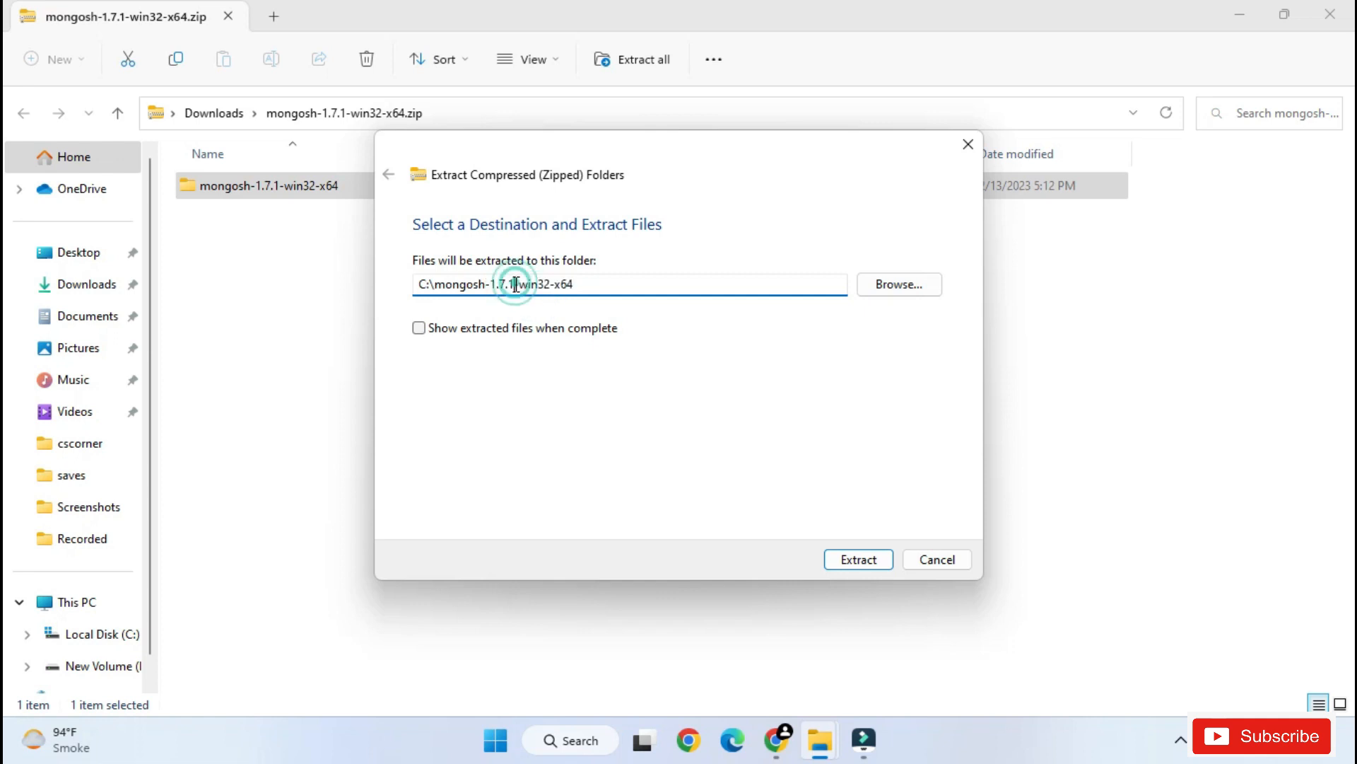
left_click_drag(515, 283, 576, 284)
key("BackSpace")
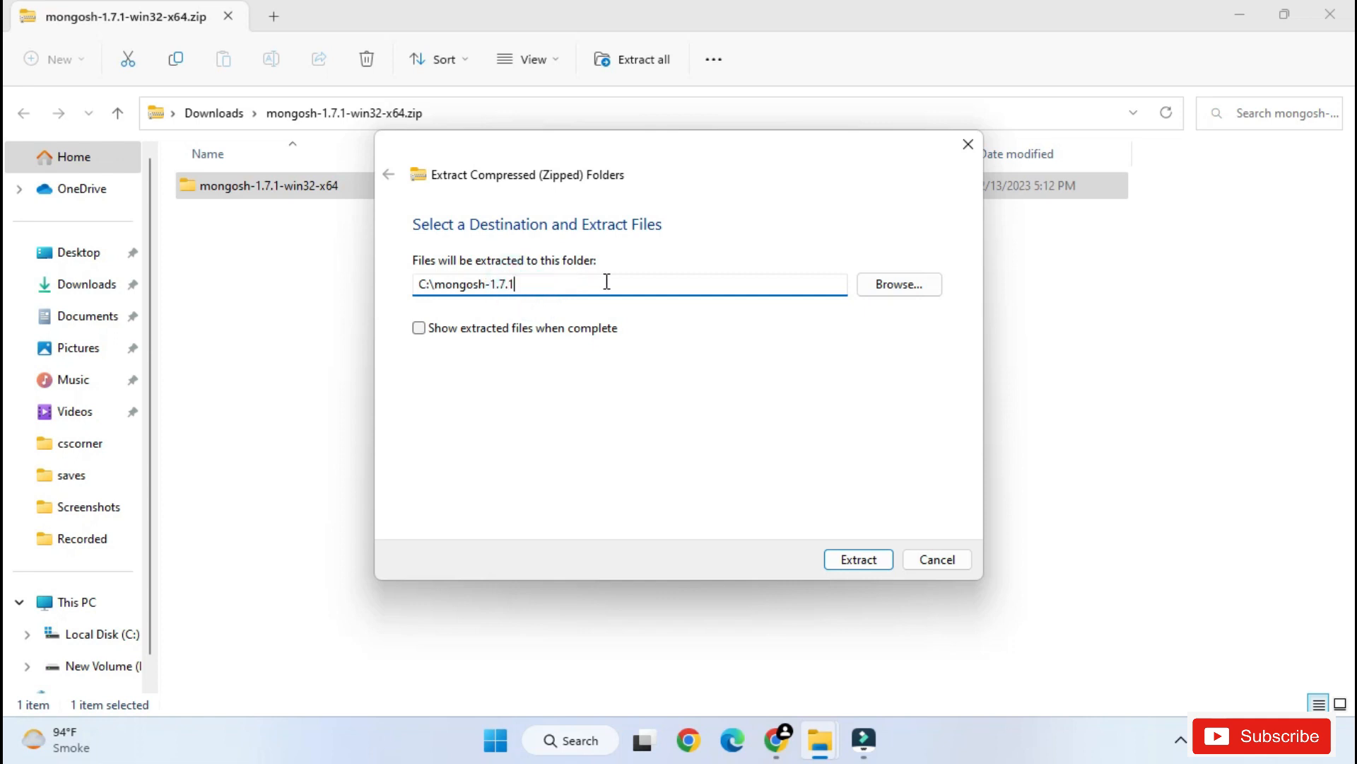
left_click(859, 559)
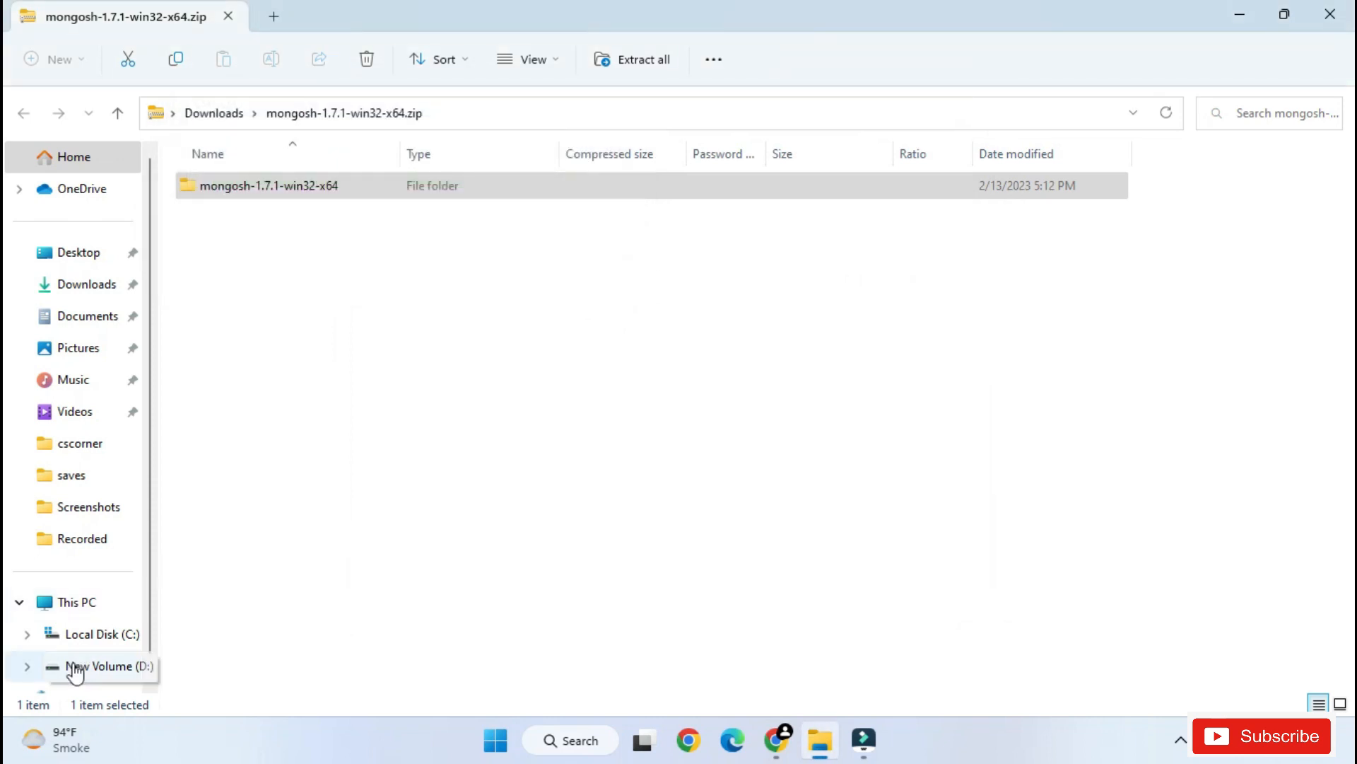
- Browse to C:\mongosh-1.7.1\mongosh-1.7.1-win32-x64\bin and check the extracted mongosh.exe file
left_click(108, 637)
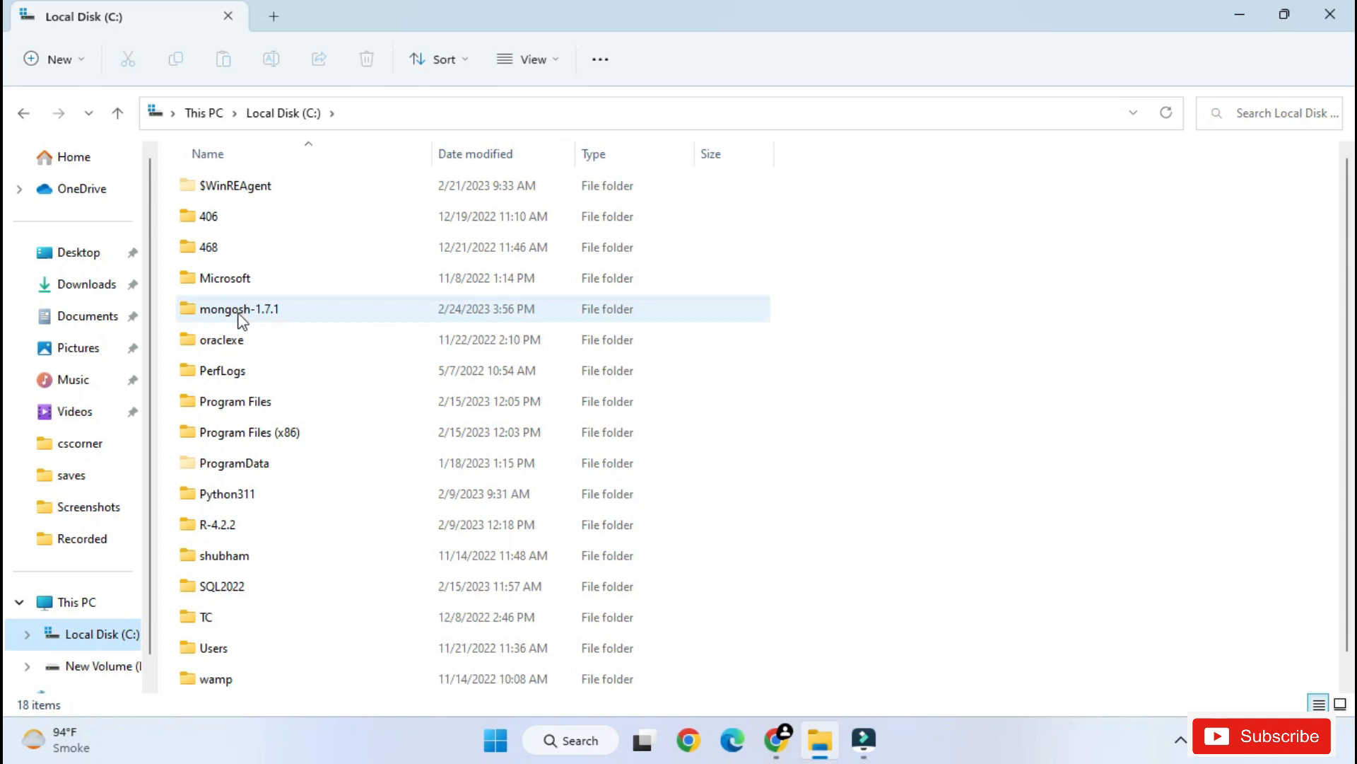
mouse_move(257, 313)
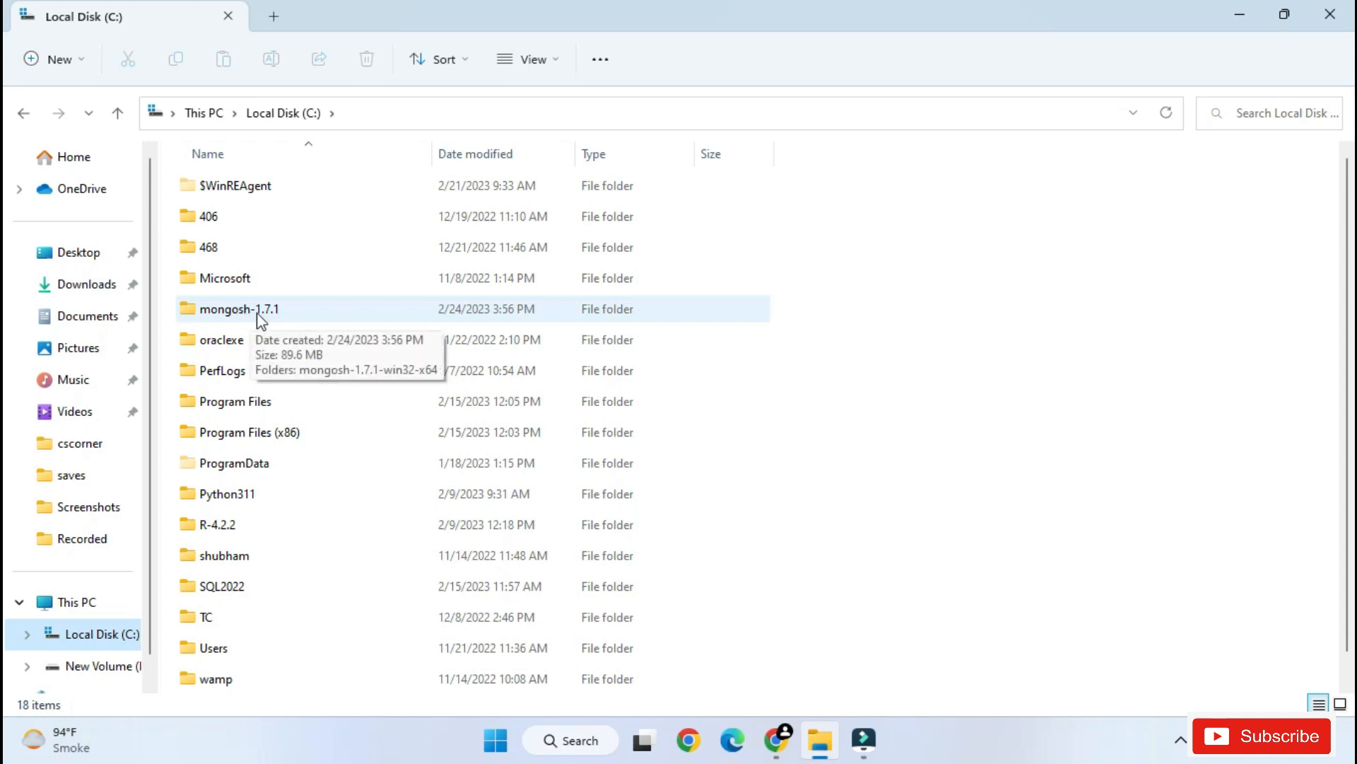
double_click(256, 313)
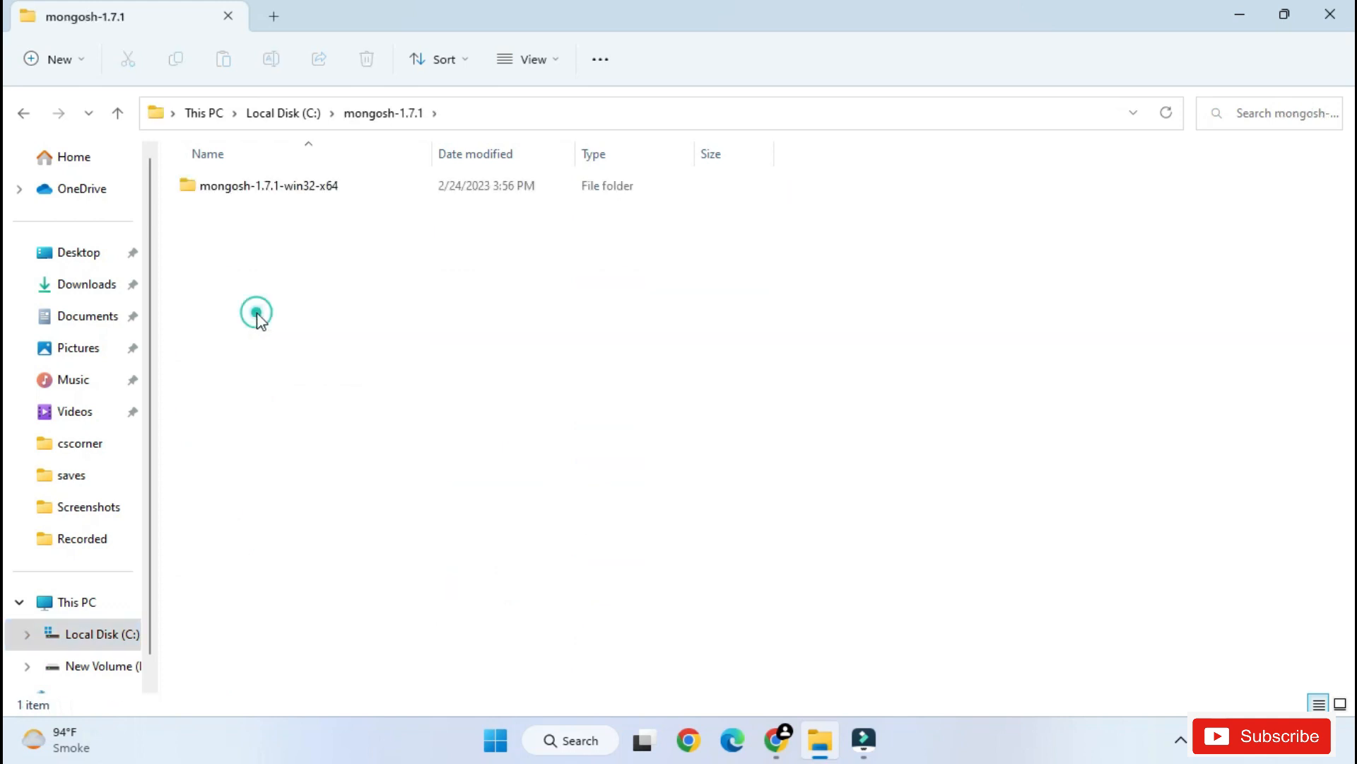
double_click(279, 188)
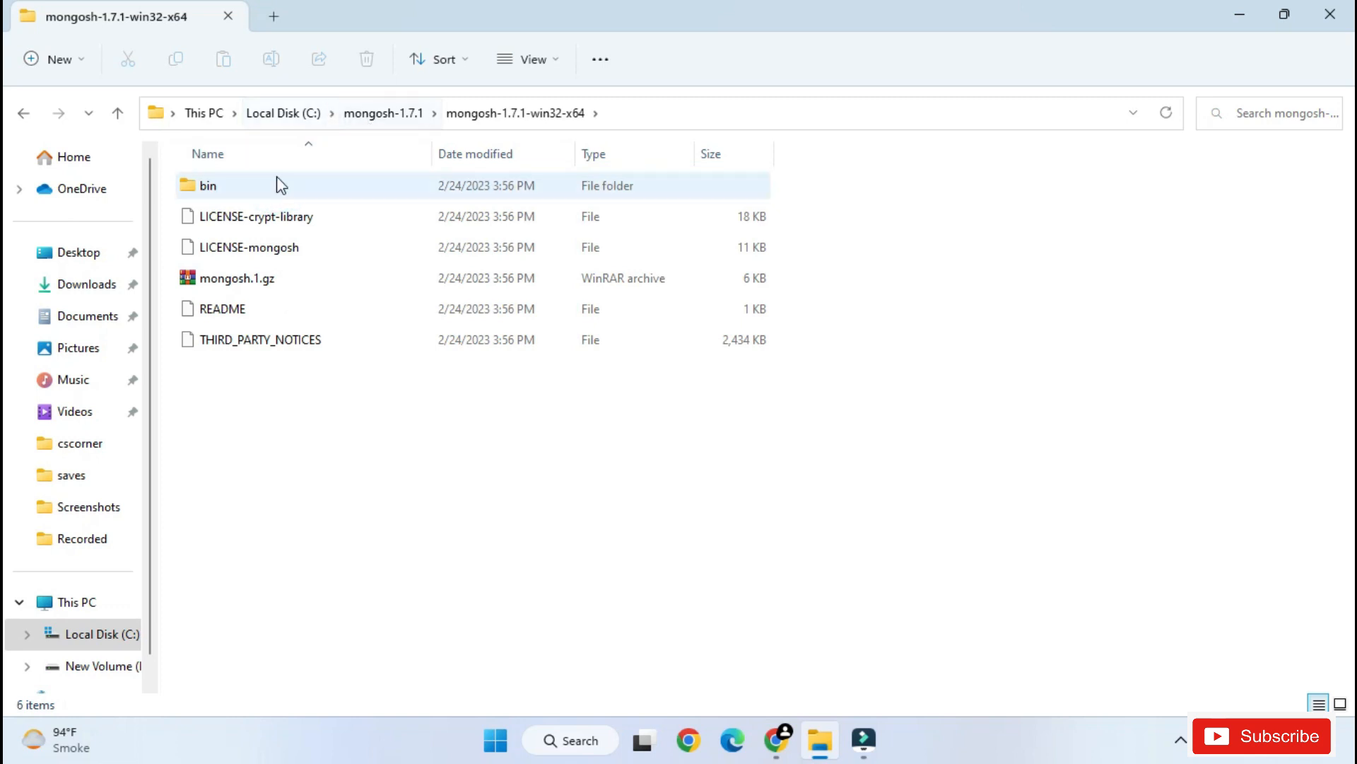
double_click(271, 182)
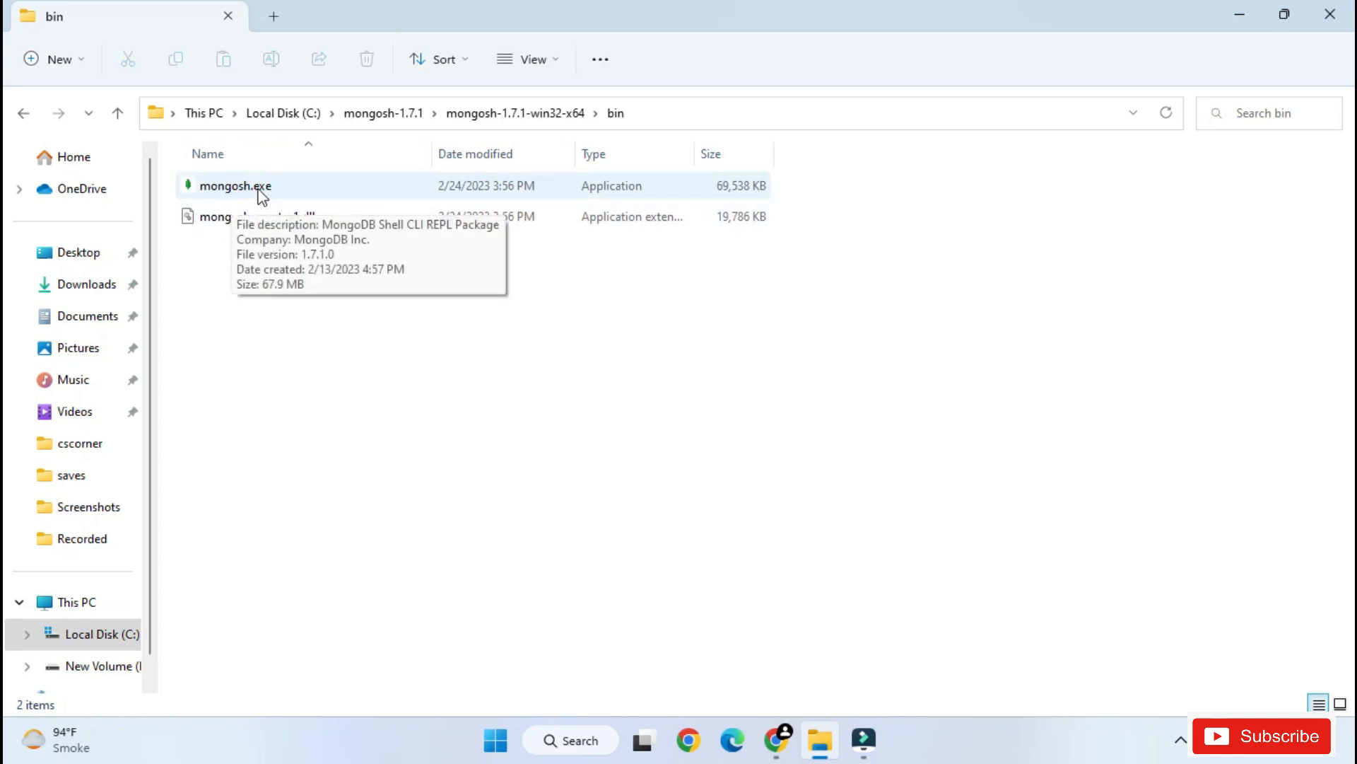
left_click(264, 189)
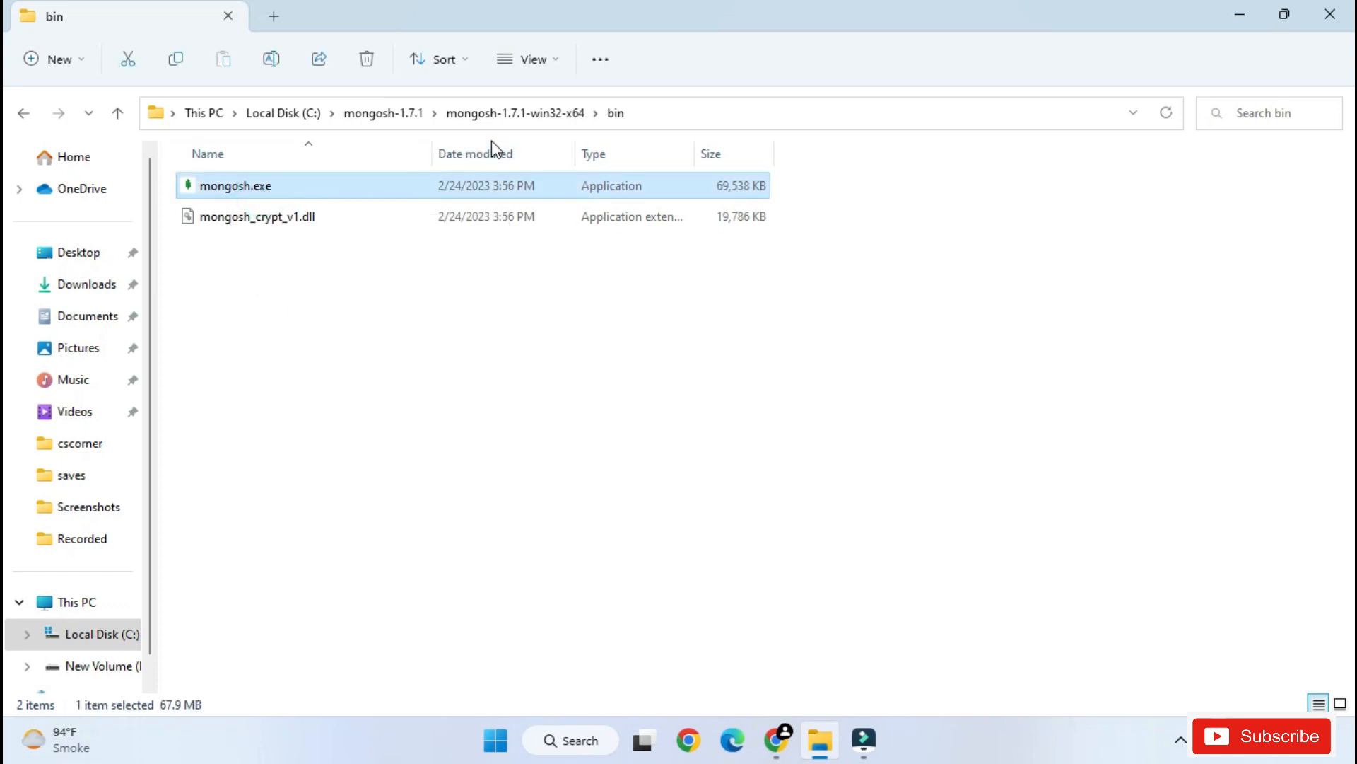
left_click(462, 298)
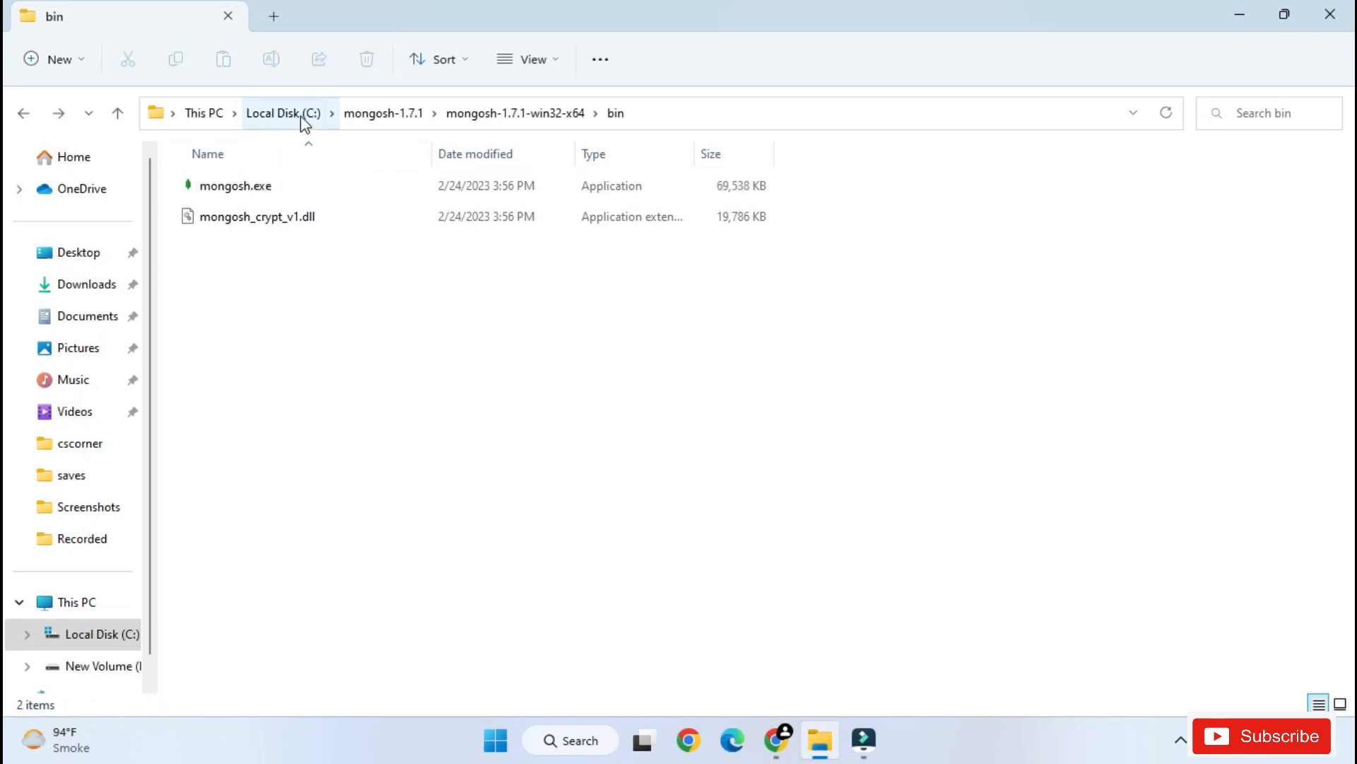
- Open the folder C:\Program Files\MongoDB\Server\6.0\bin and select its full path for copying
left_click(304, 117)
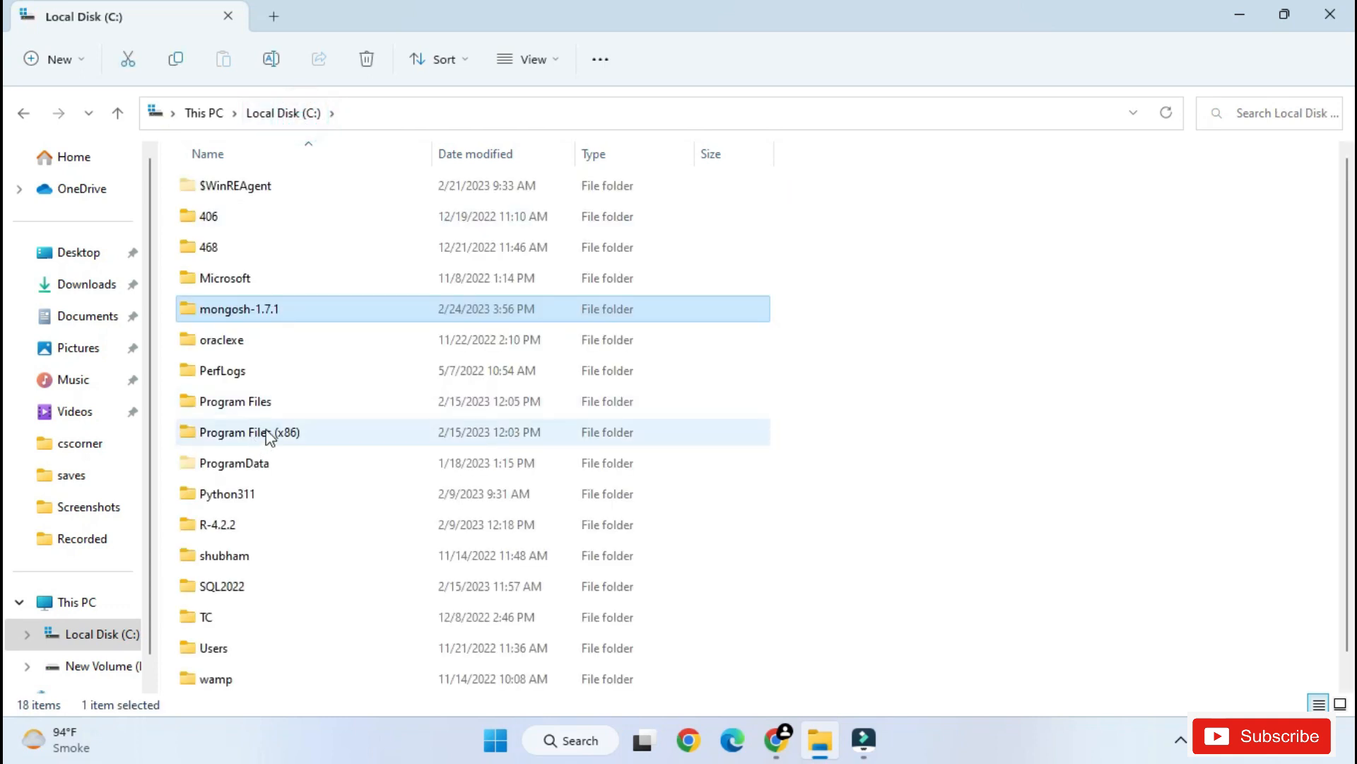
double_click(265, 407)
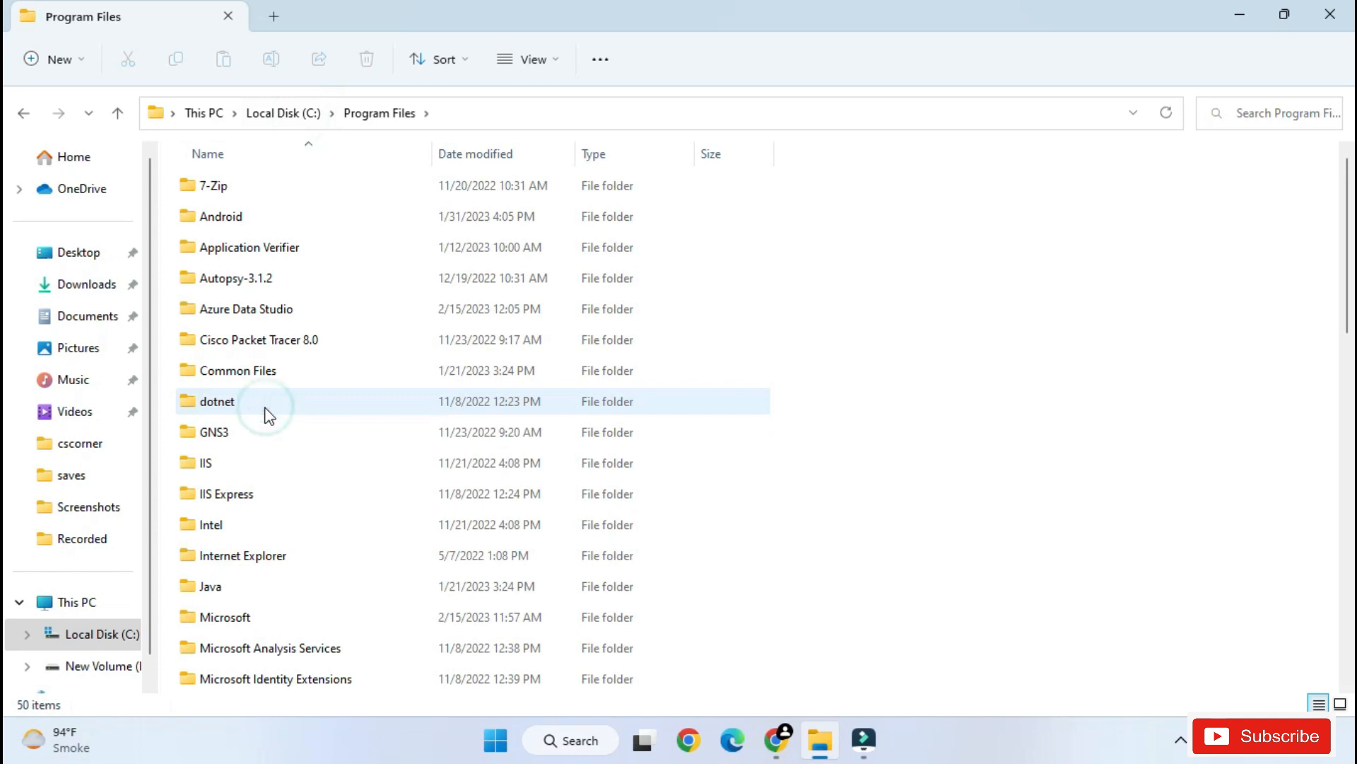
left_click(265, 408)
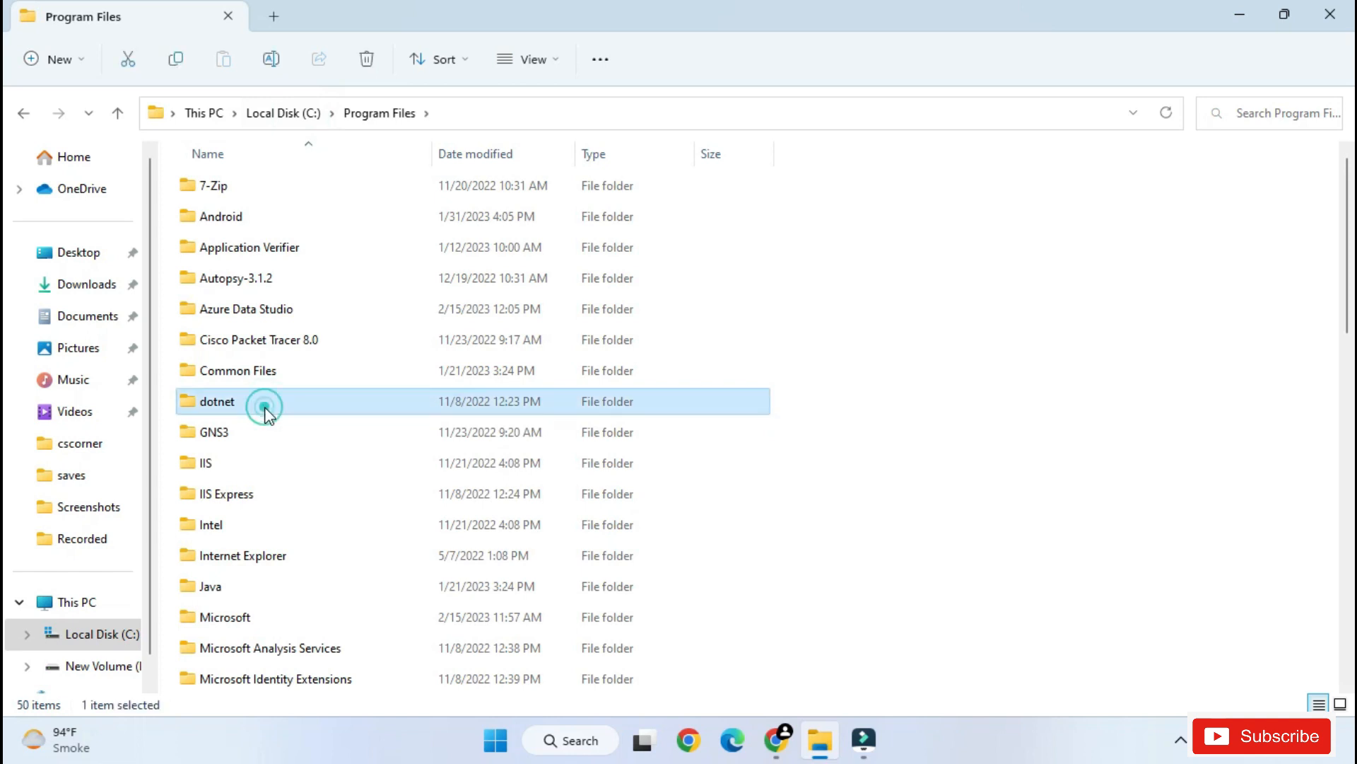
key("m")
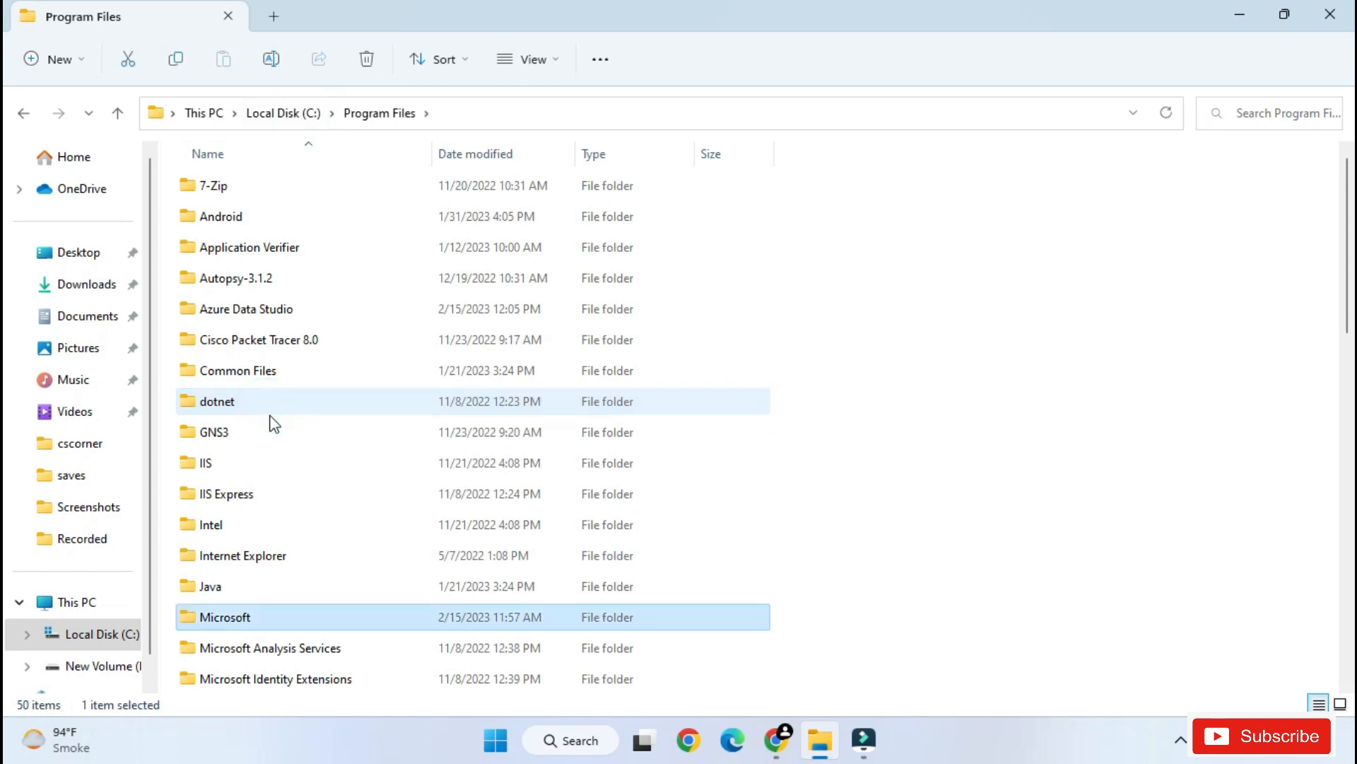
key("m")
scroll(305, 541, "down", 4)
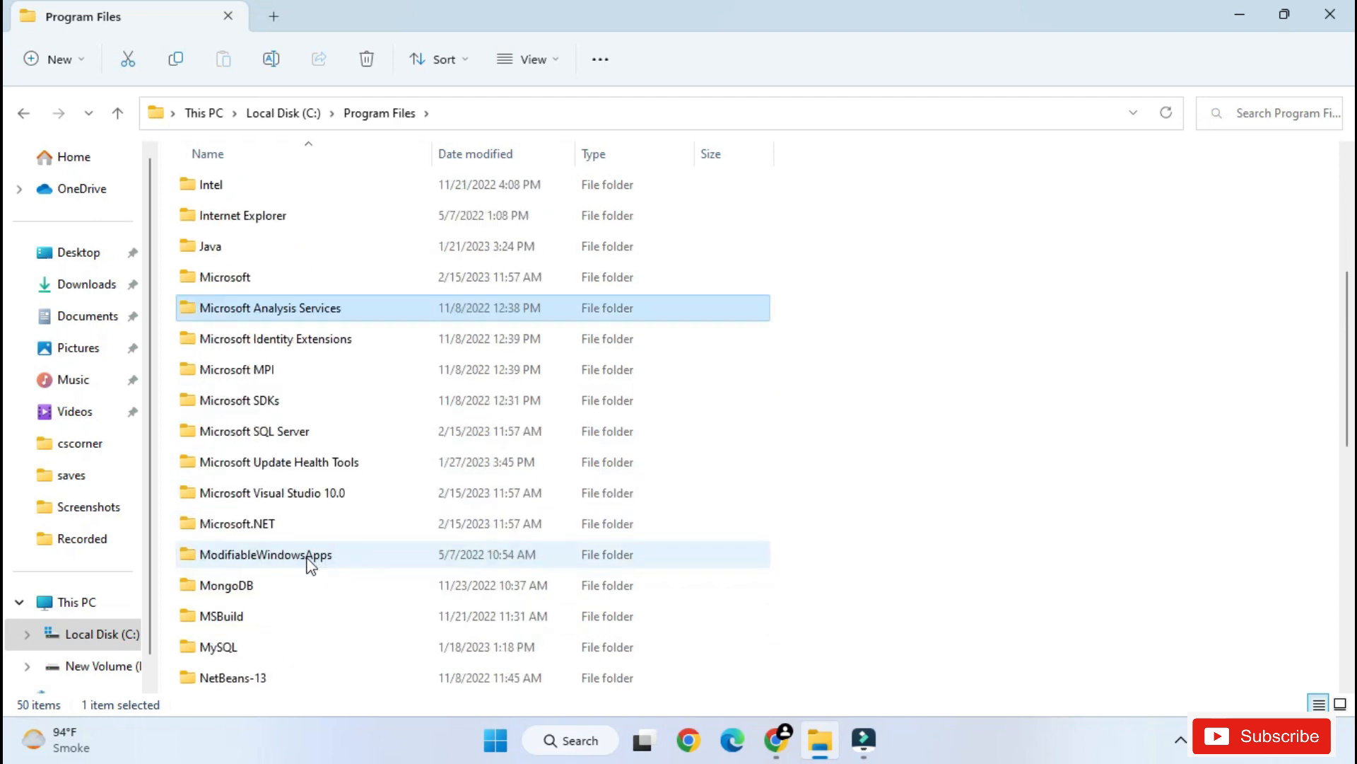
double_click(273, 594)
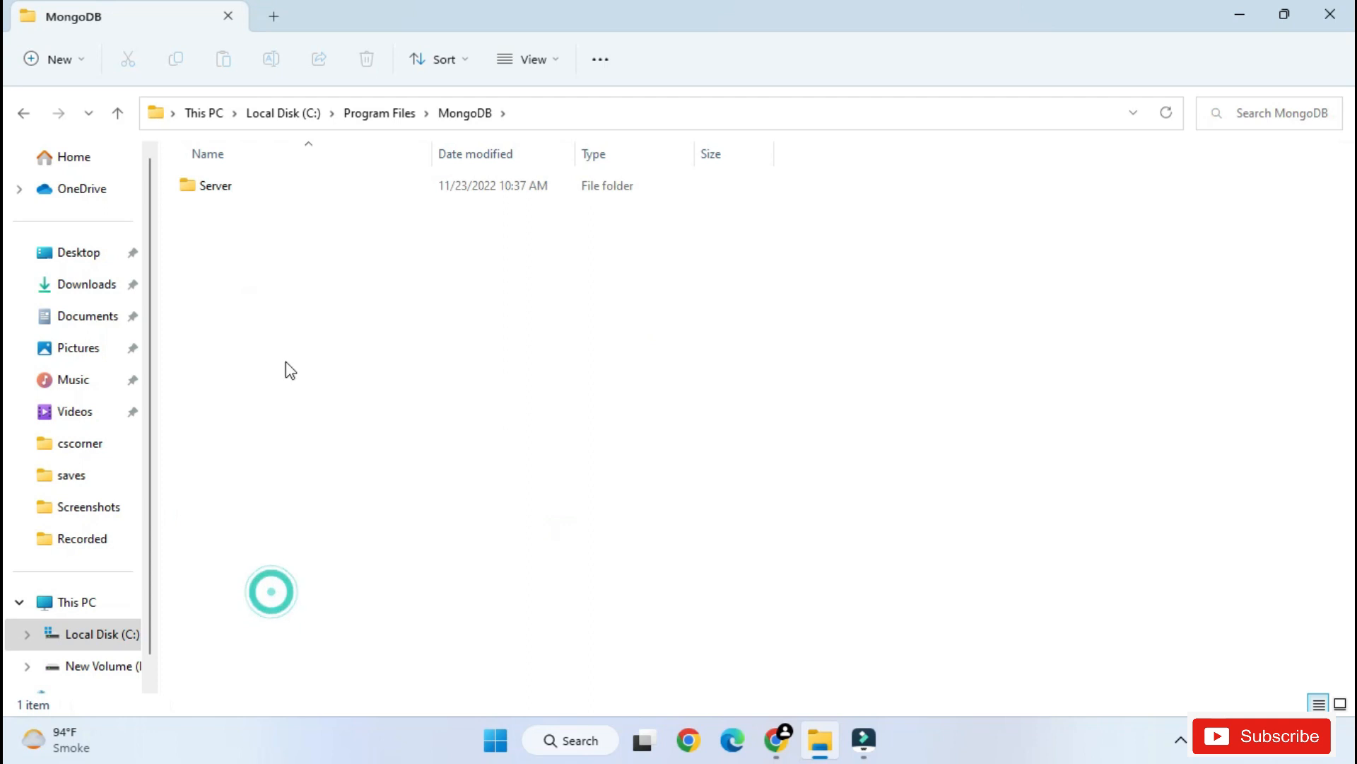
double_click(225, 192)
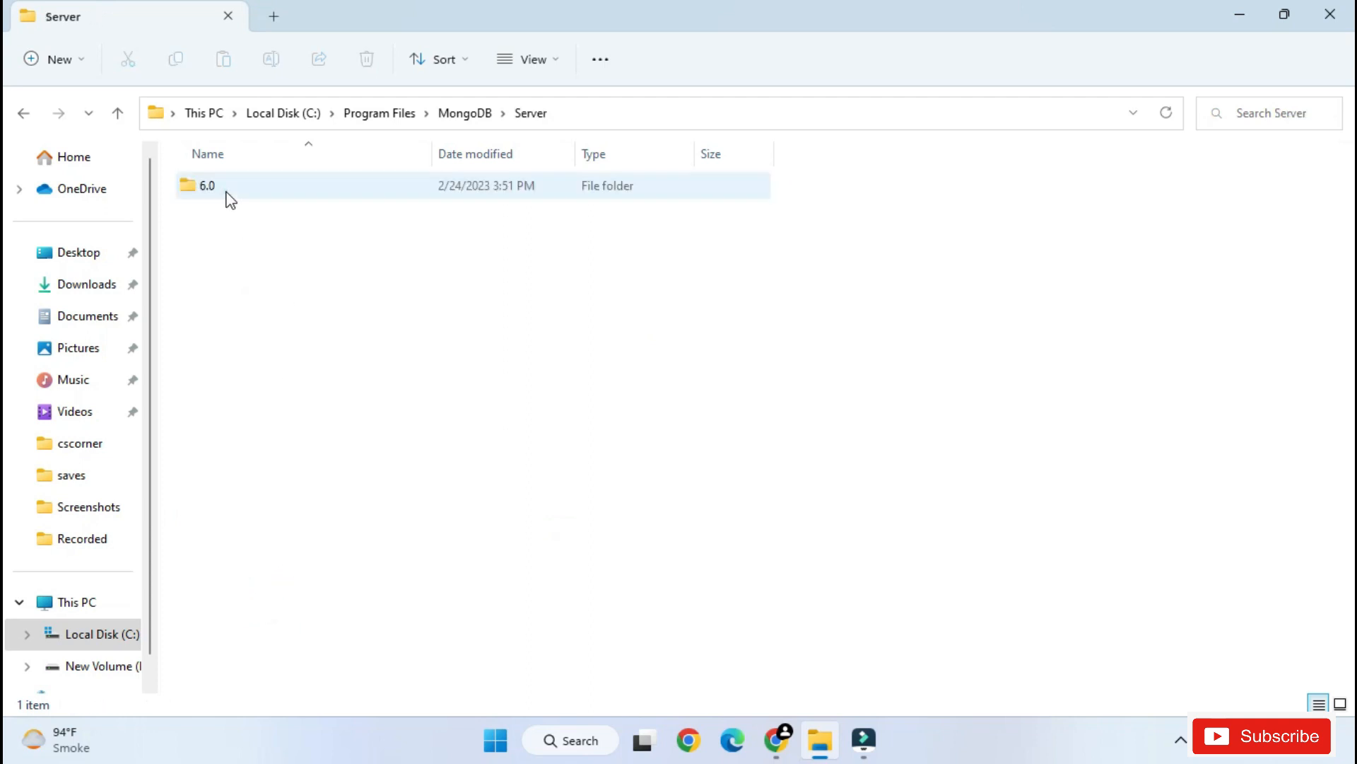
double_click(225, 188)
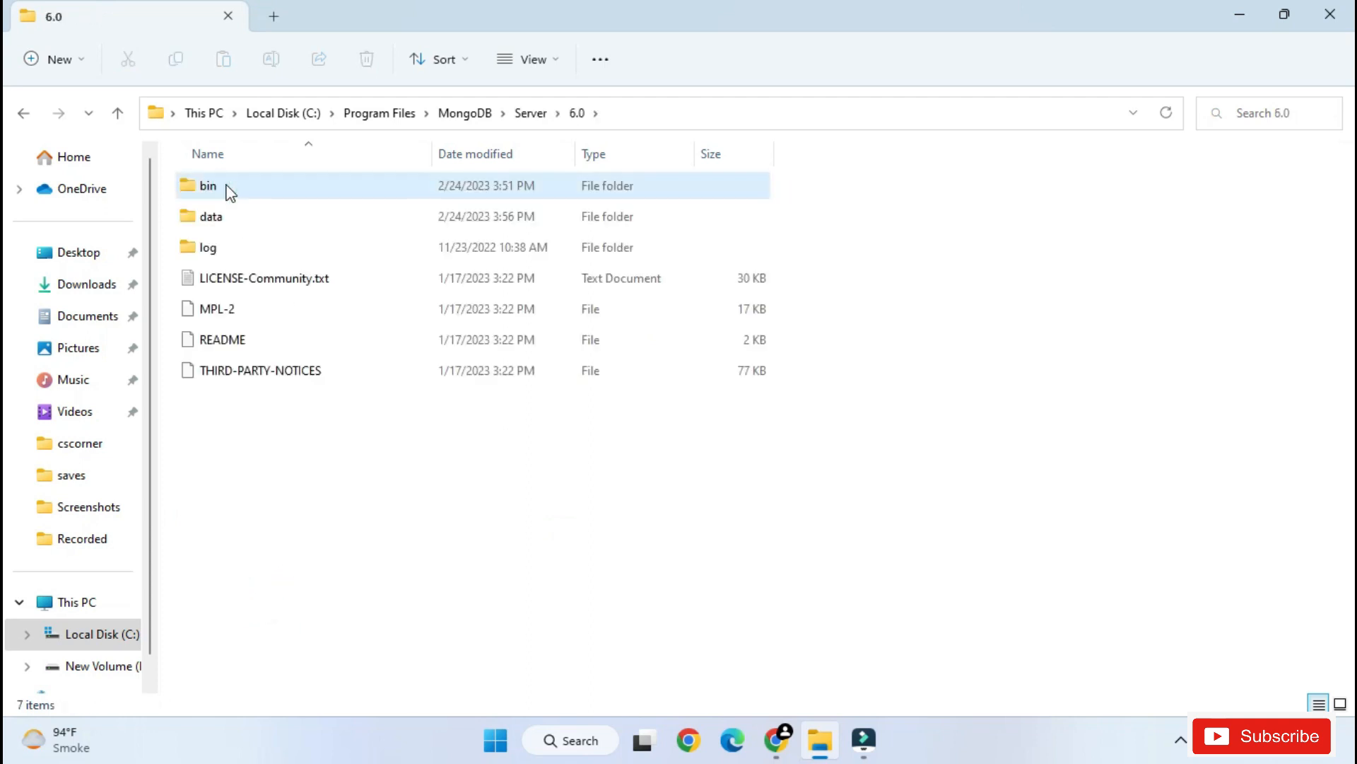
double_click(225, 188)
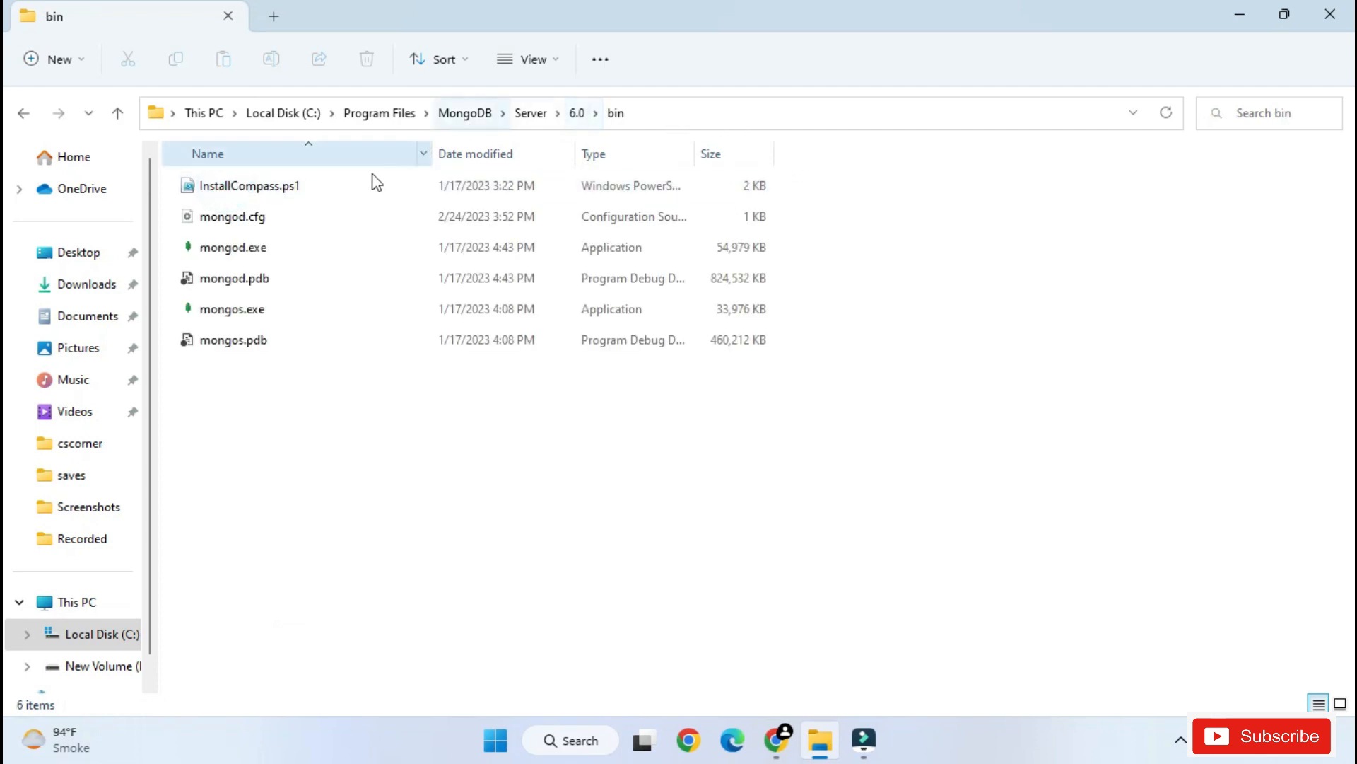
left_click(663, 107)
key("ctrl+c")
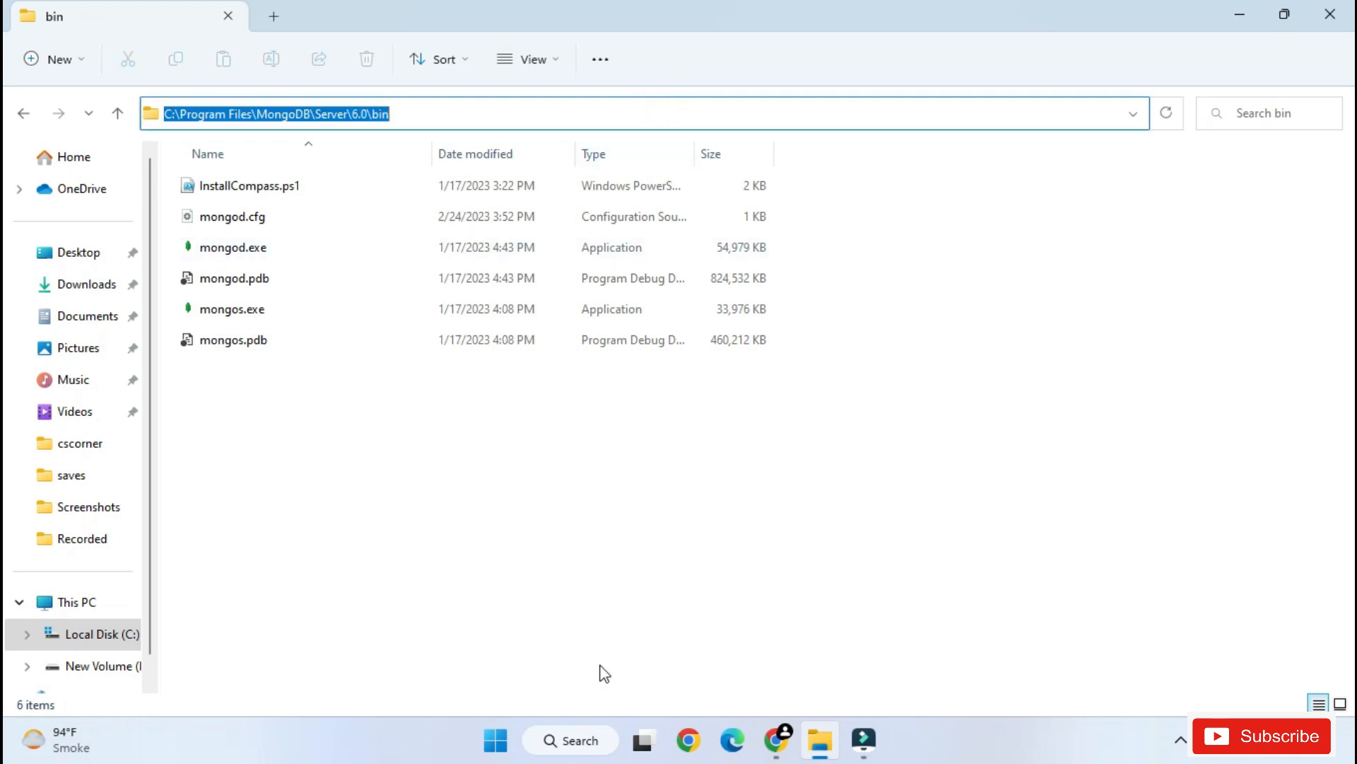
- Find the system environment variables settings by searching Windows for "env", minimize the other windows, and open the Environment Variables dialog
left_click(574, 745)
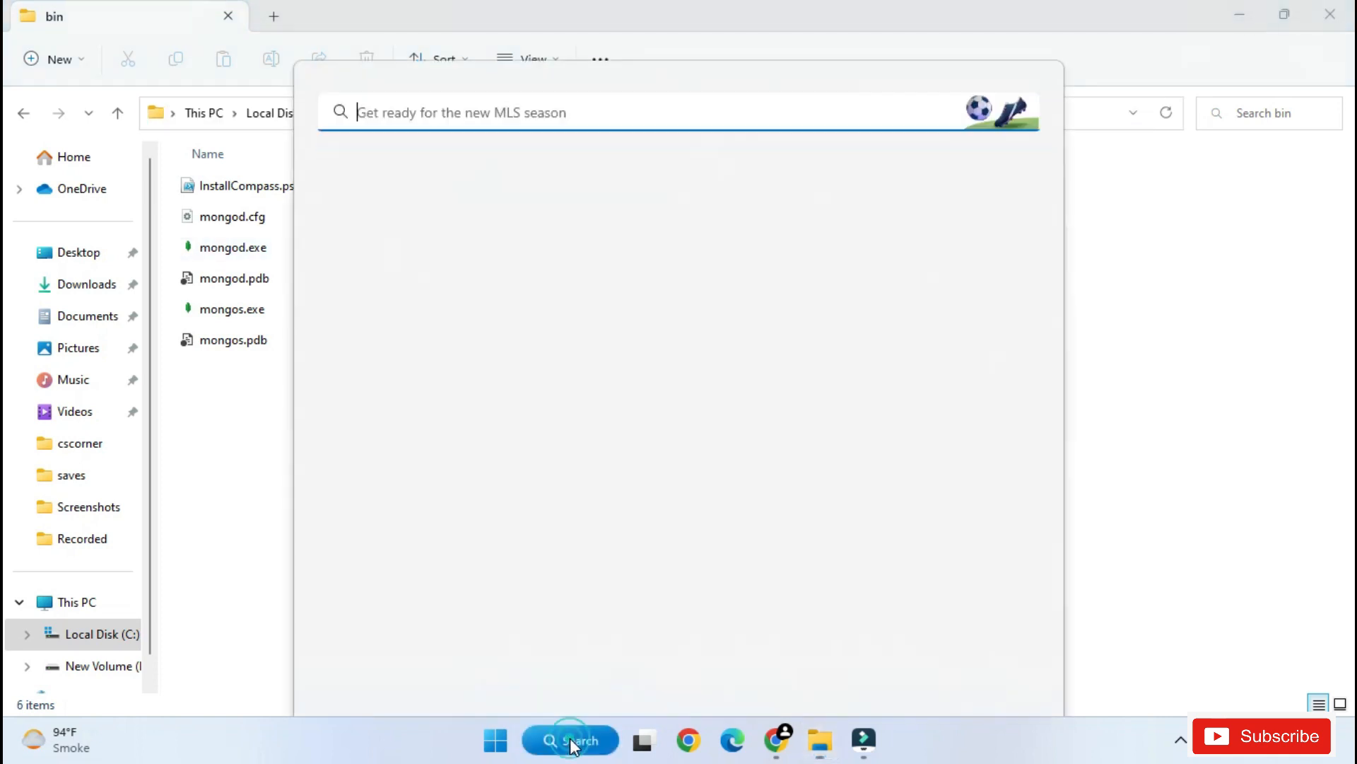
type("env")
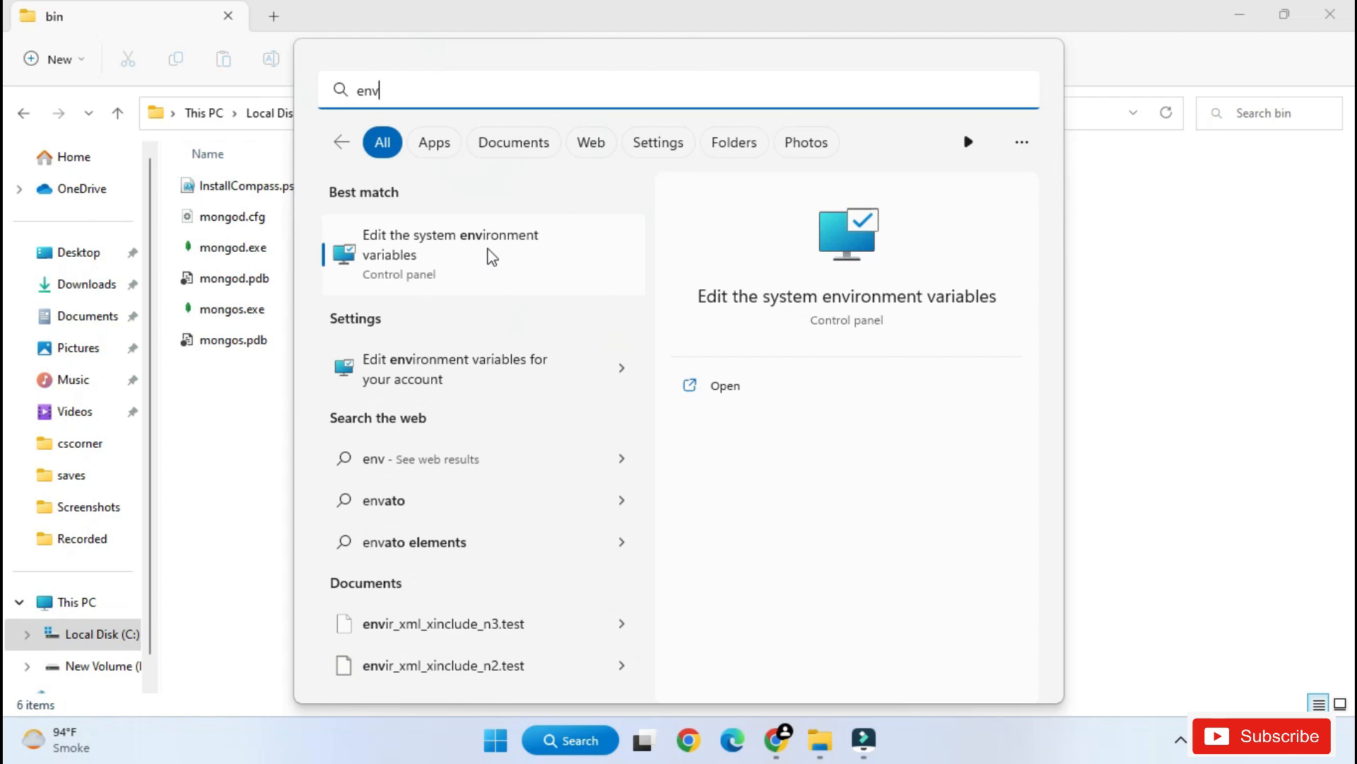
left_click(493, 257)
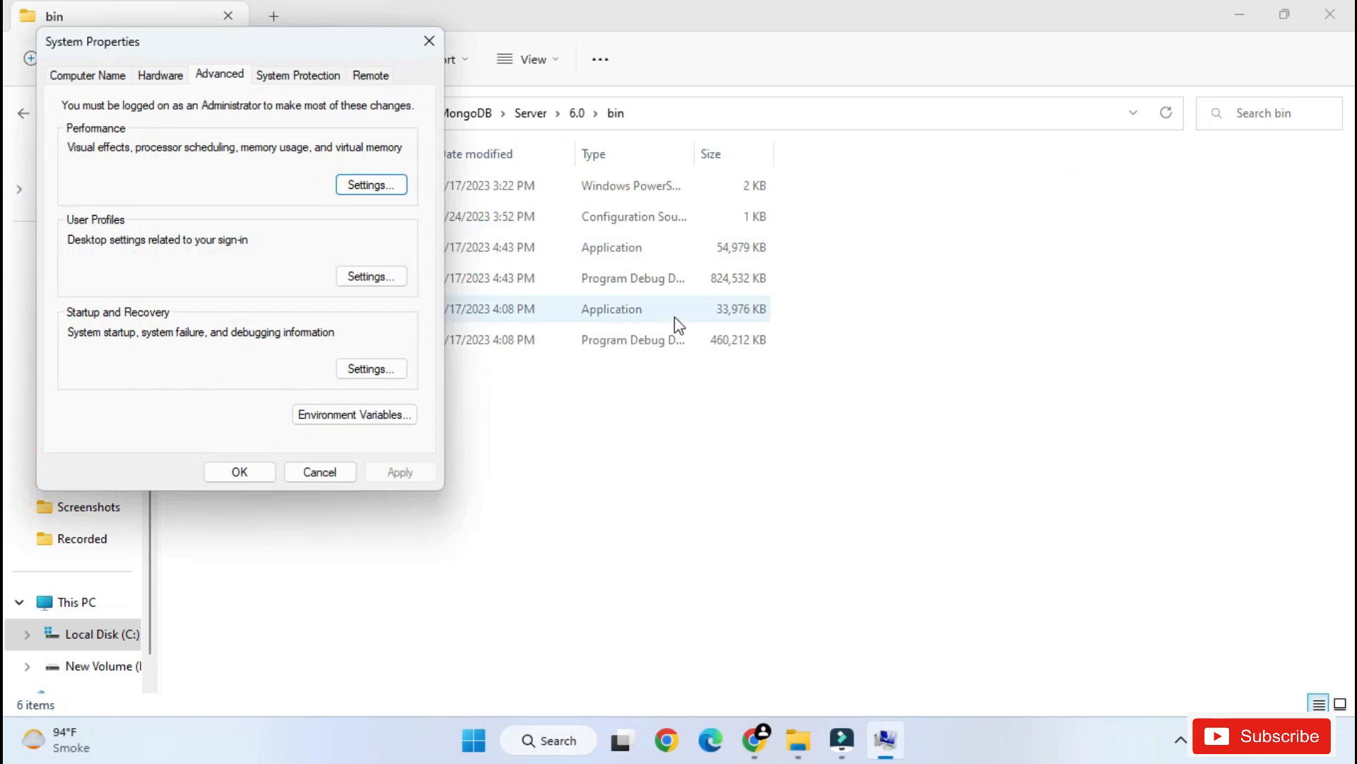
key("super+d")
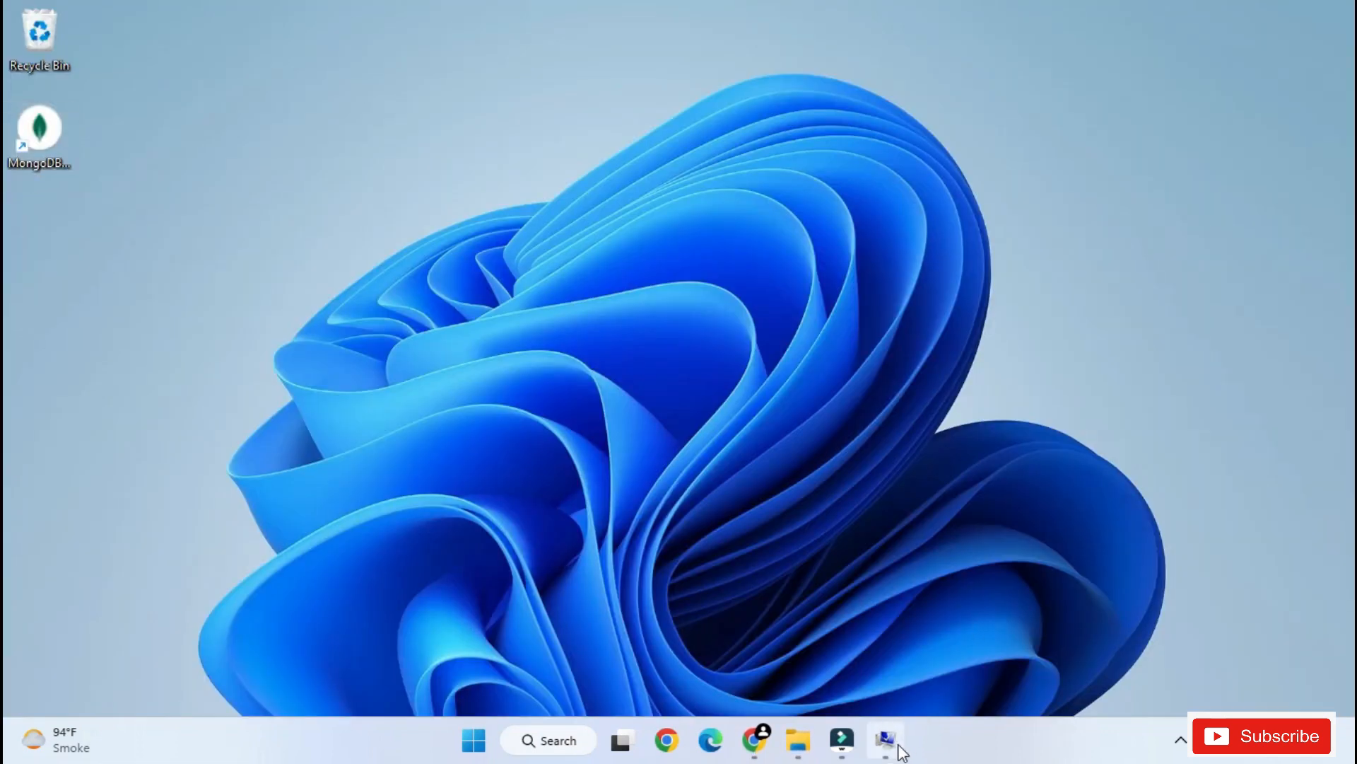
left_click(897, 743)
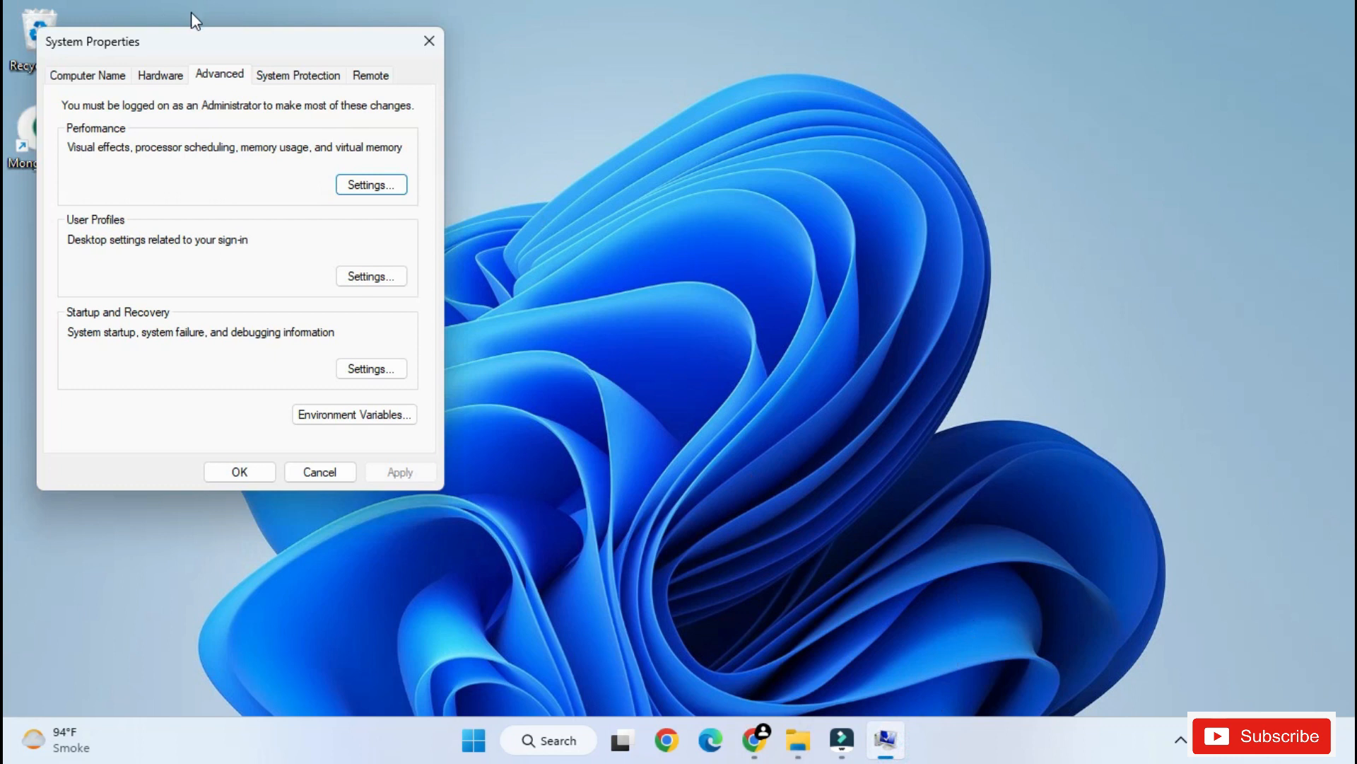
left_click_drag(189, 54, 458, 71)
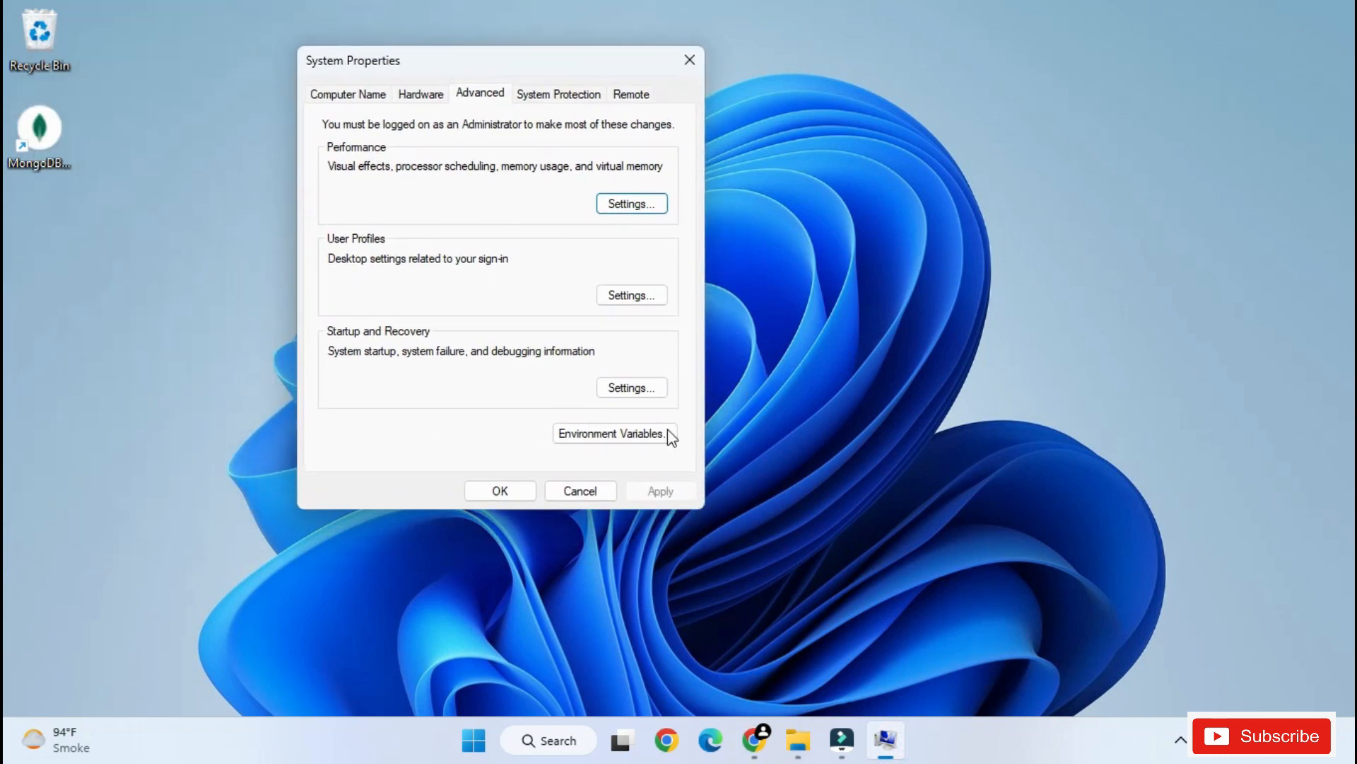
left_click(613, 433)
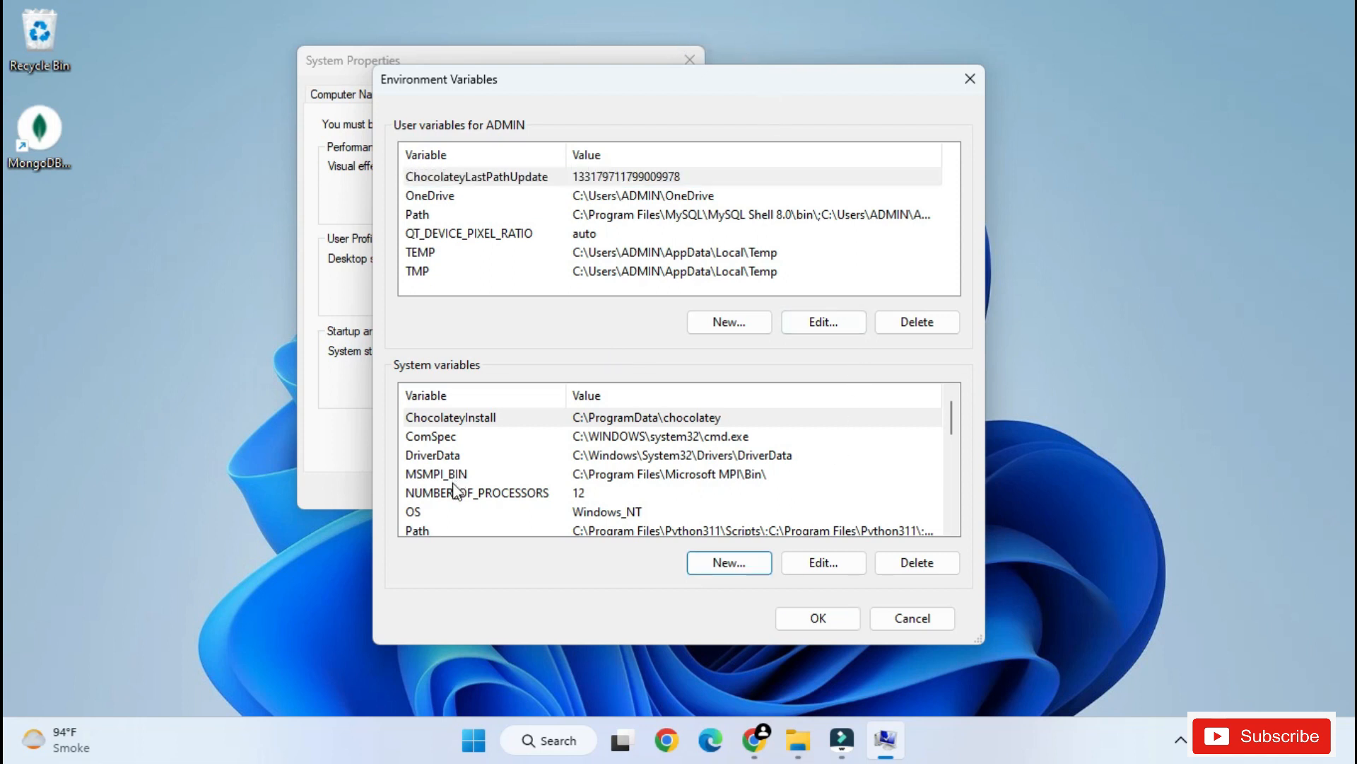
- Add C:\Program Files\MongoDB\Server\6.0\bin as a new entry in the system Path variable
scroll(453, 490, "down", 1)
left_click(460, 476)
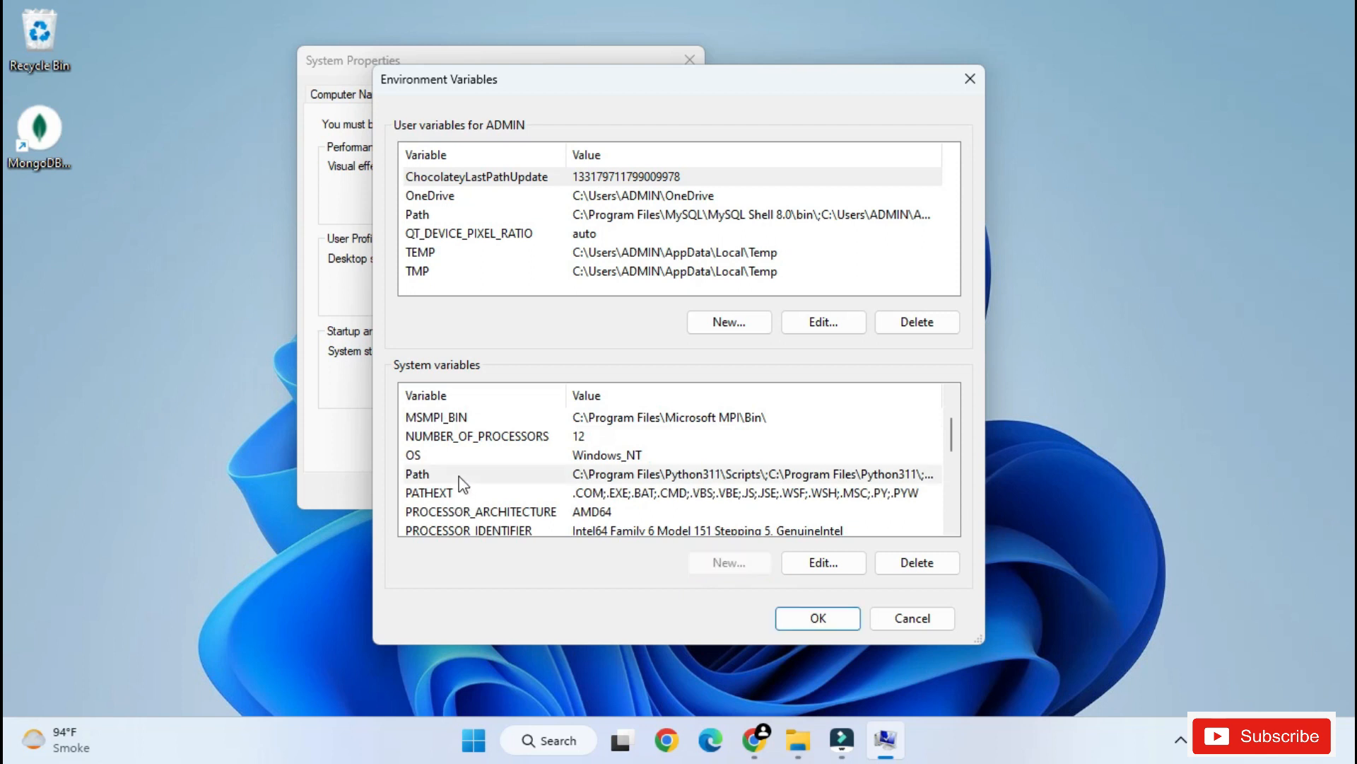
left_click(459, 476)
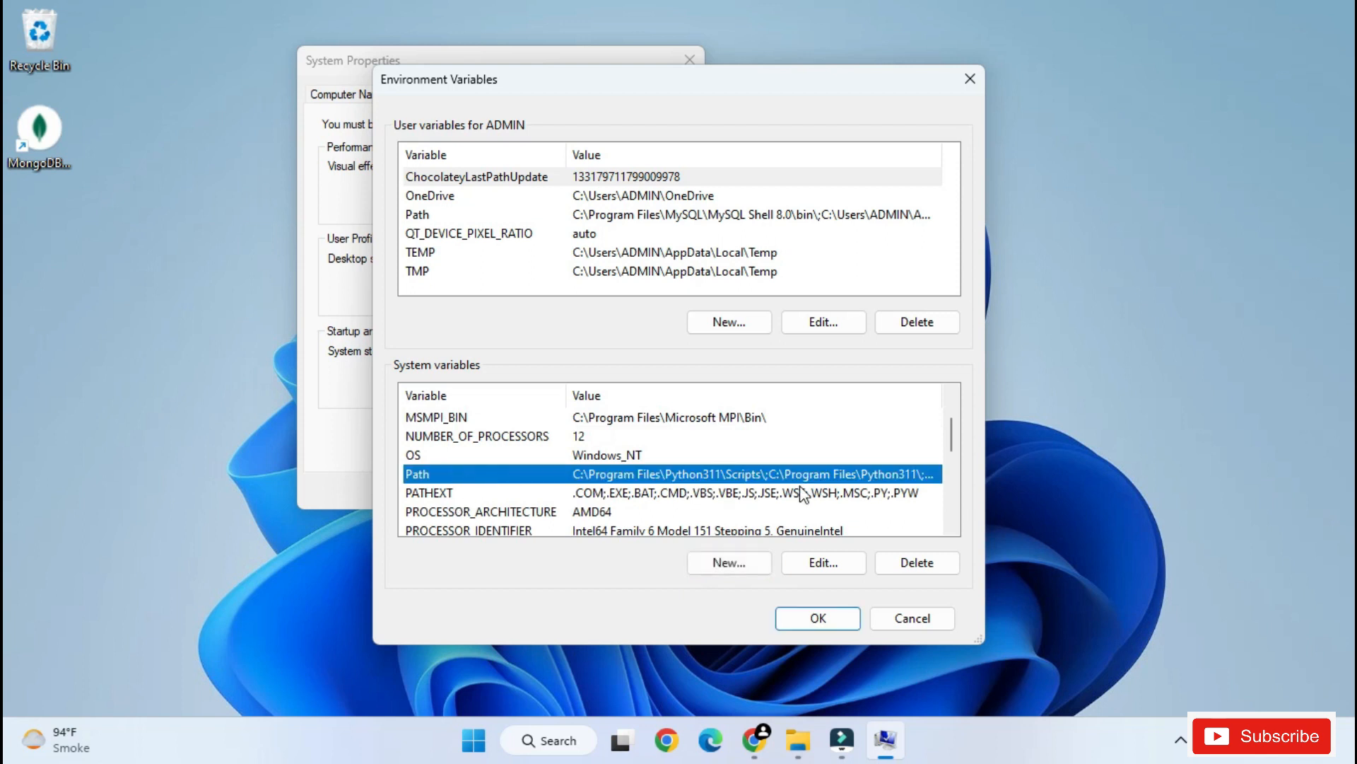
left_click(834, 562)
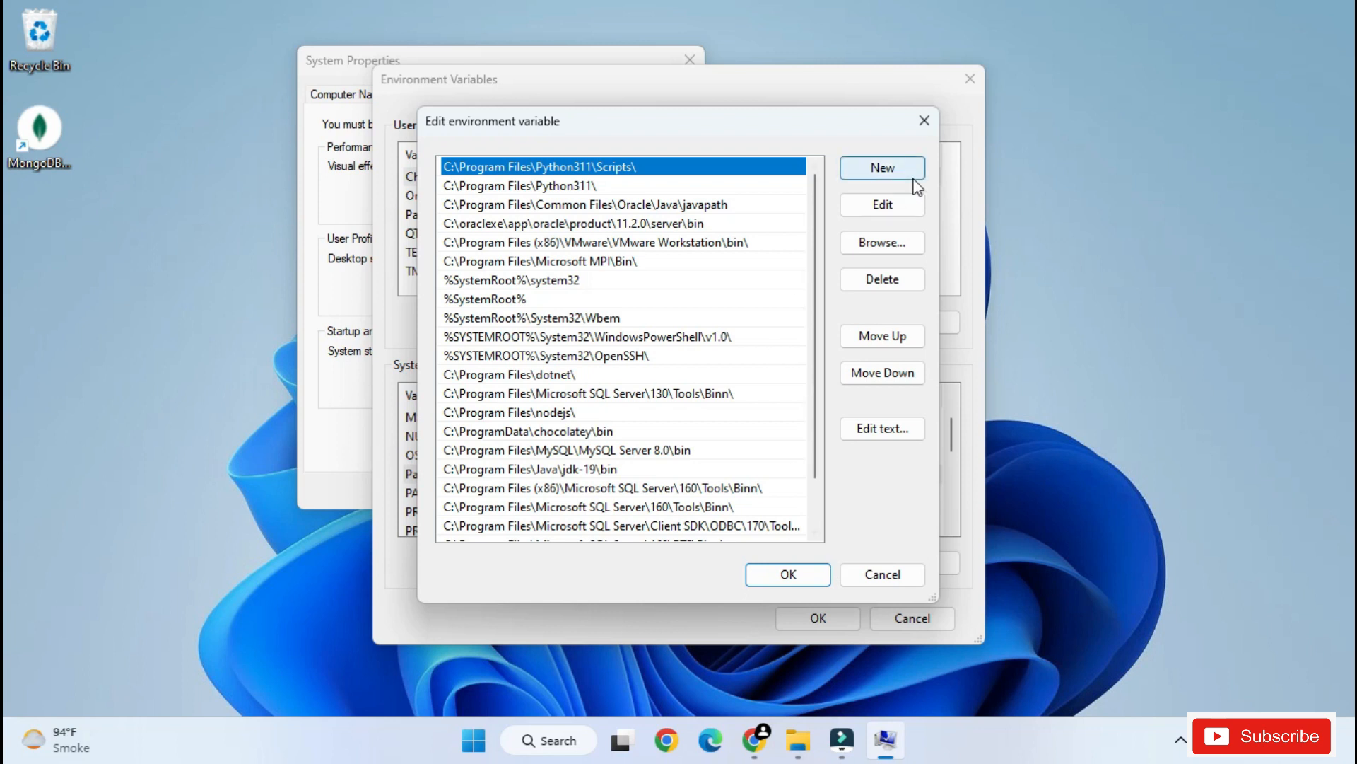
left_click(905, 180)
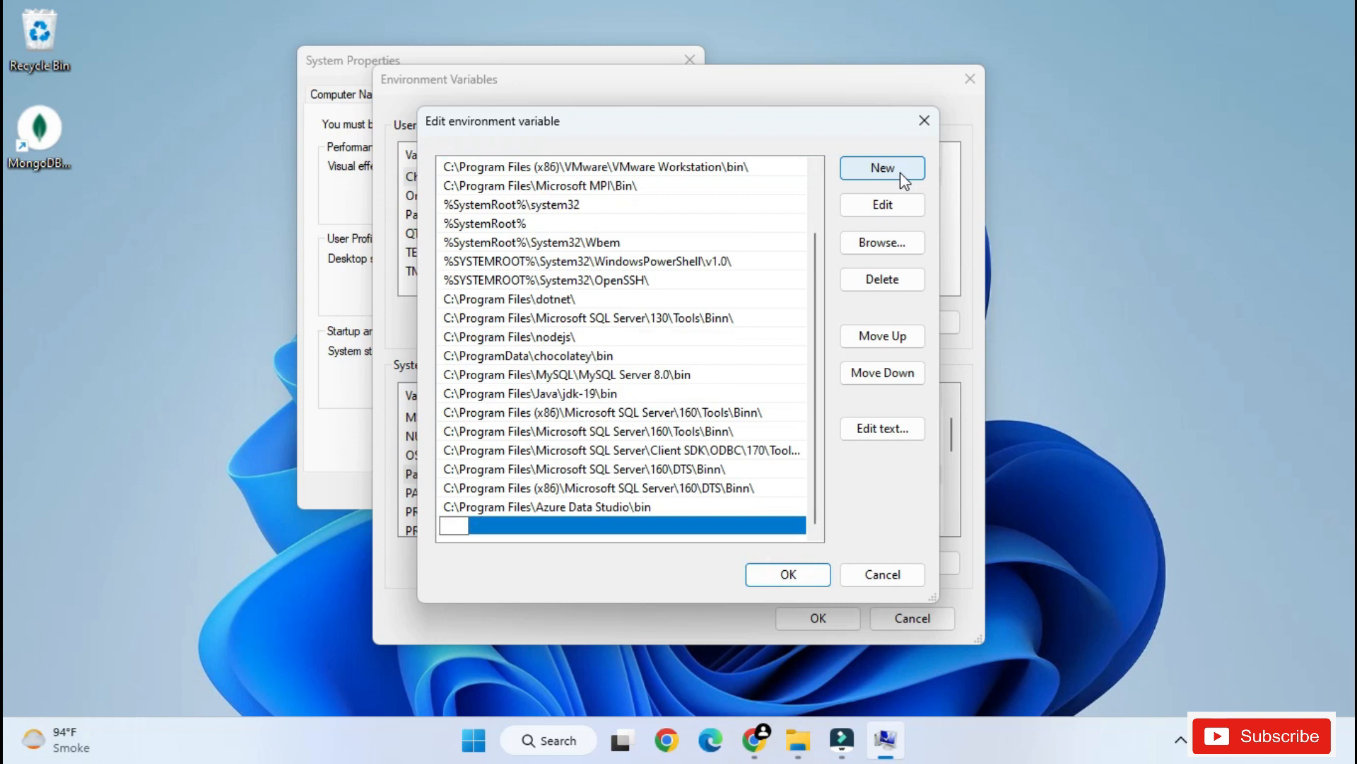
key("ctrl+v")
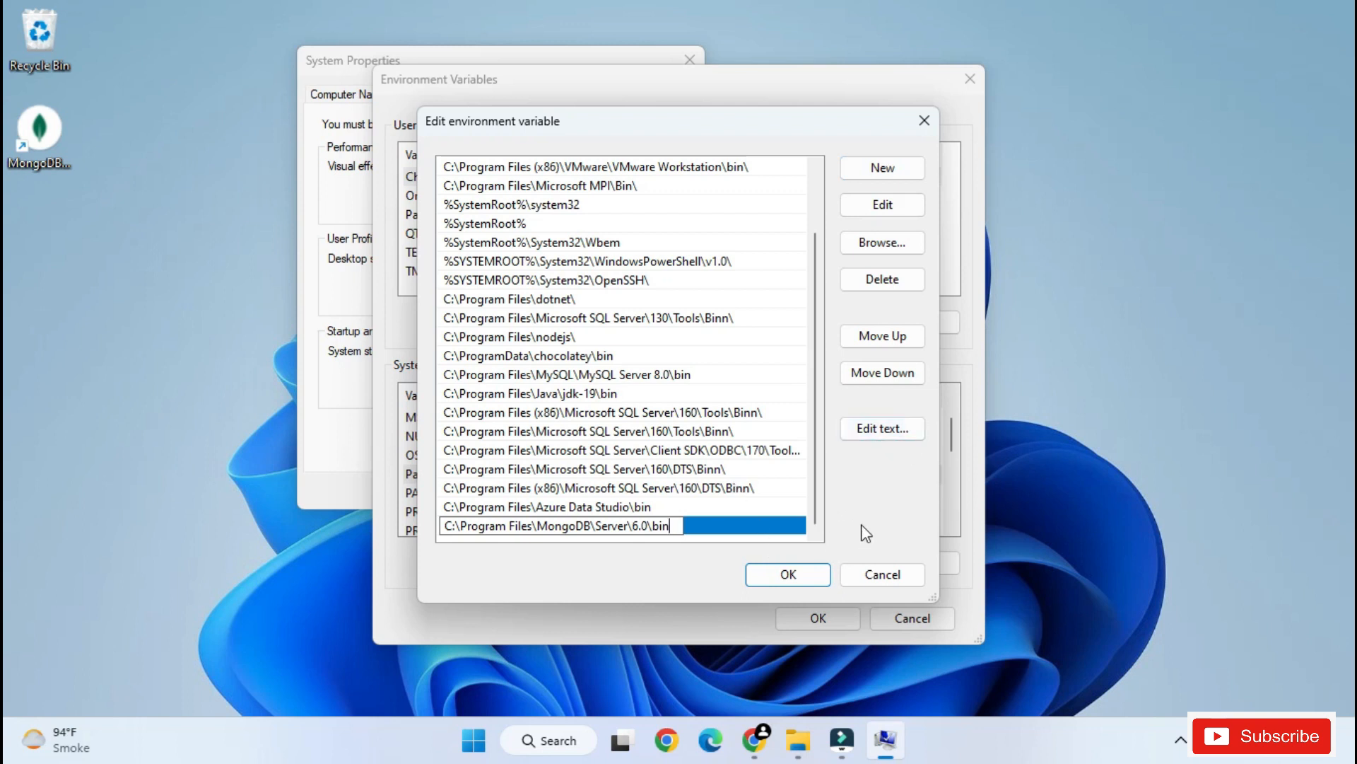
- Open the folder C:\mongosh-1.7.1\mongosh-1.7.1-win32-x64\bin in File Explorer and copy its full path
left_click(798, 740)
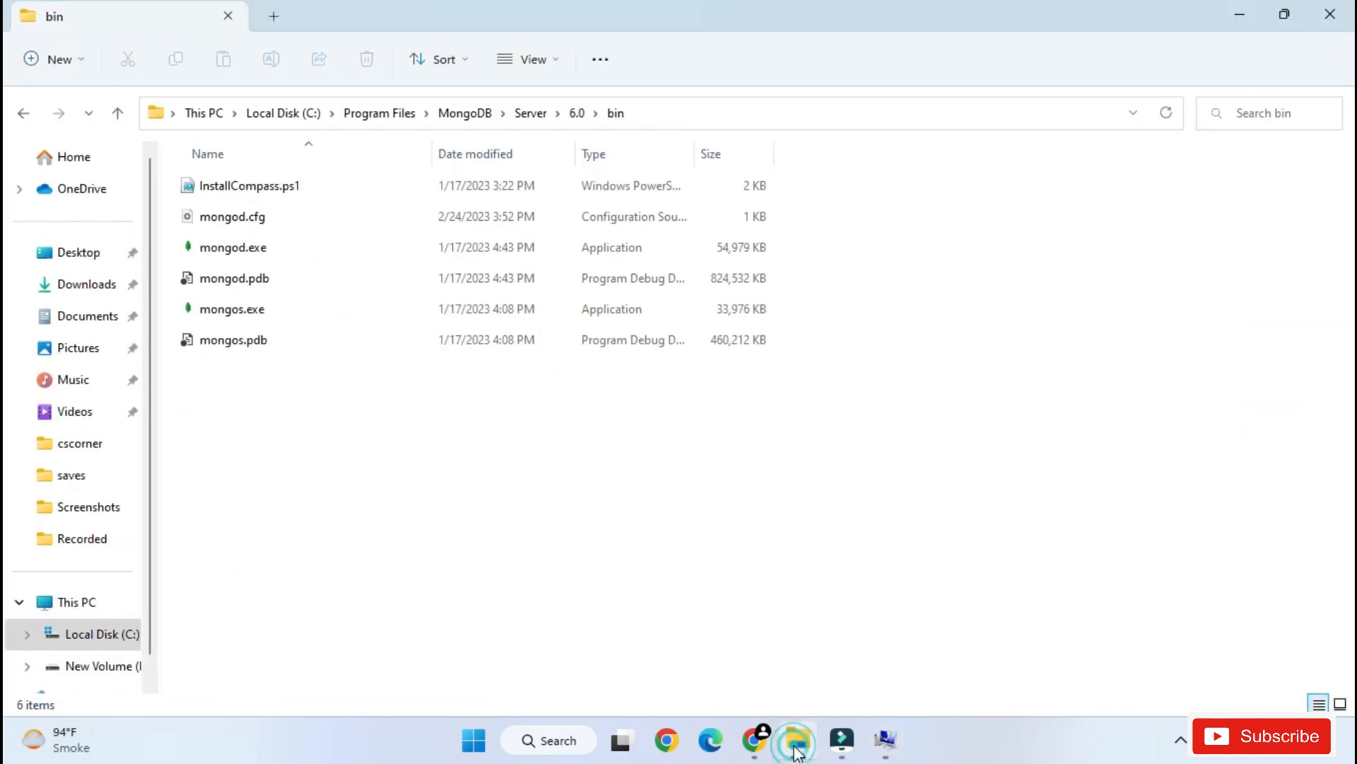
left_click(301, 113)
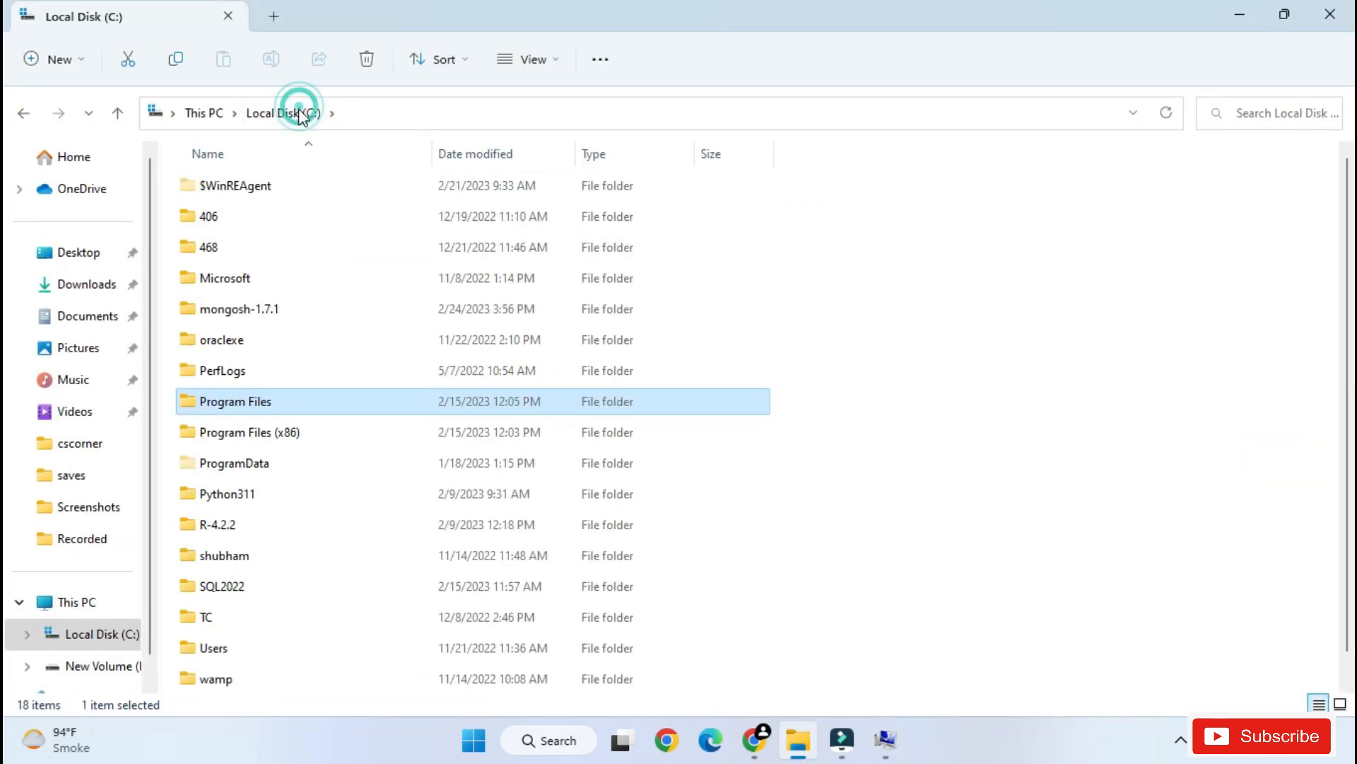
double_click(267, 309)
double_click(306, 185)
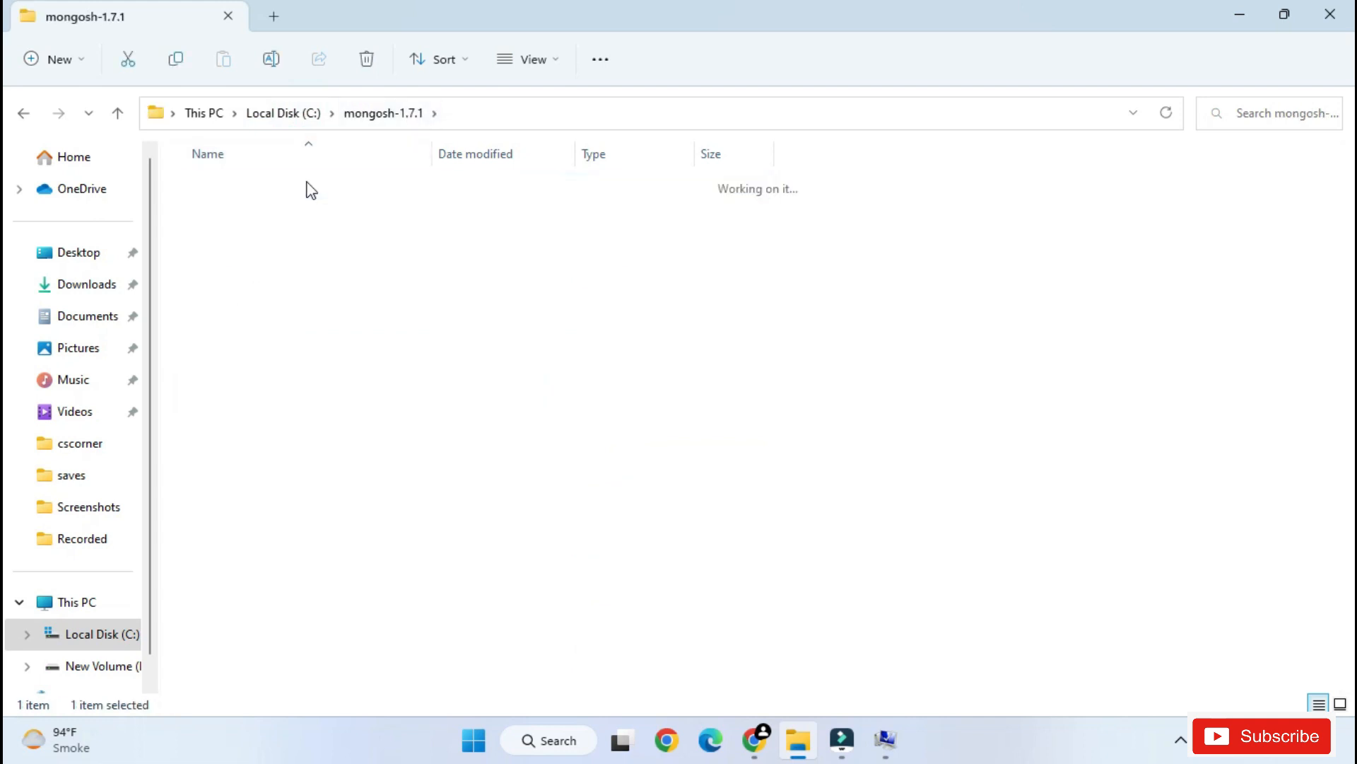
double_click(228, 186)
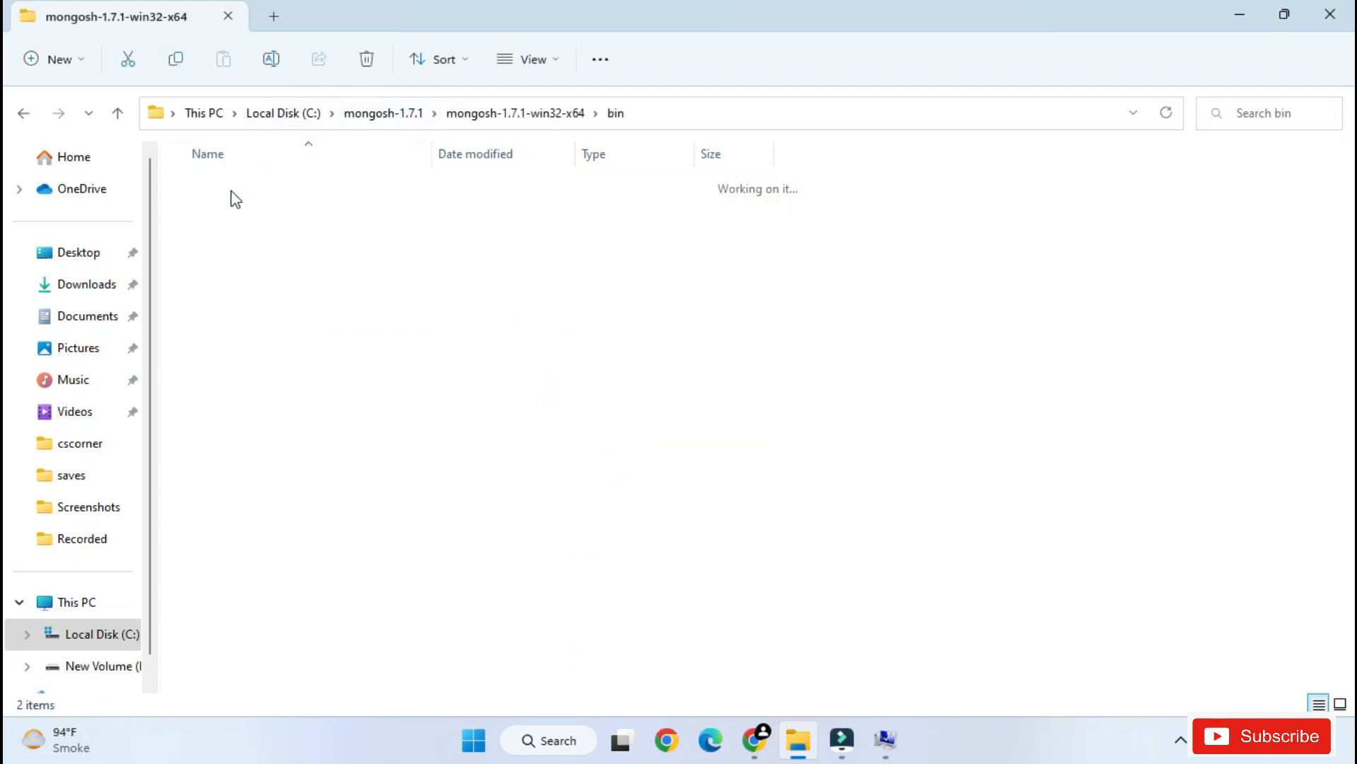
left_click(699, 112)
right_click(394, 114)
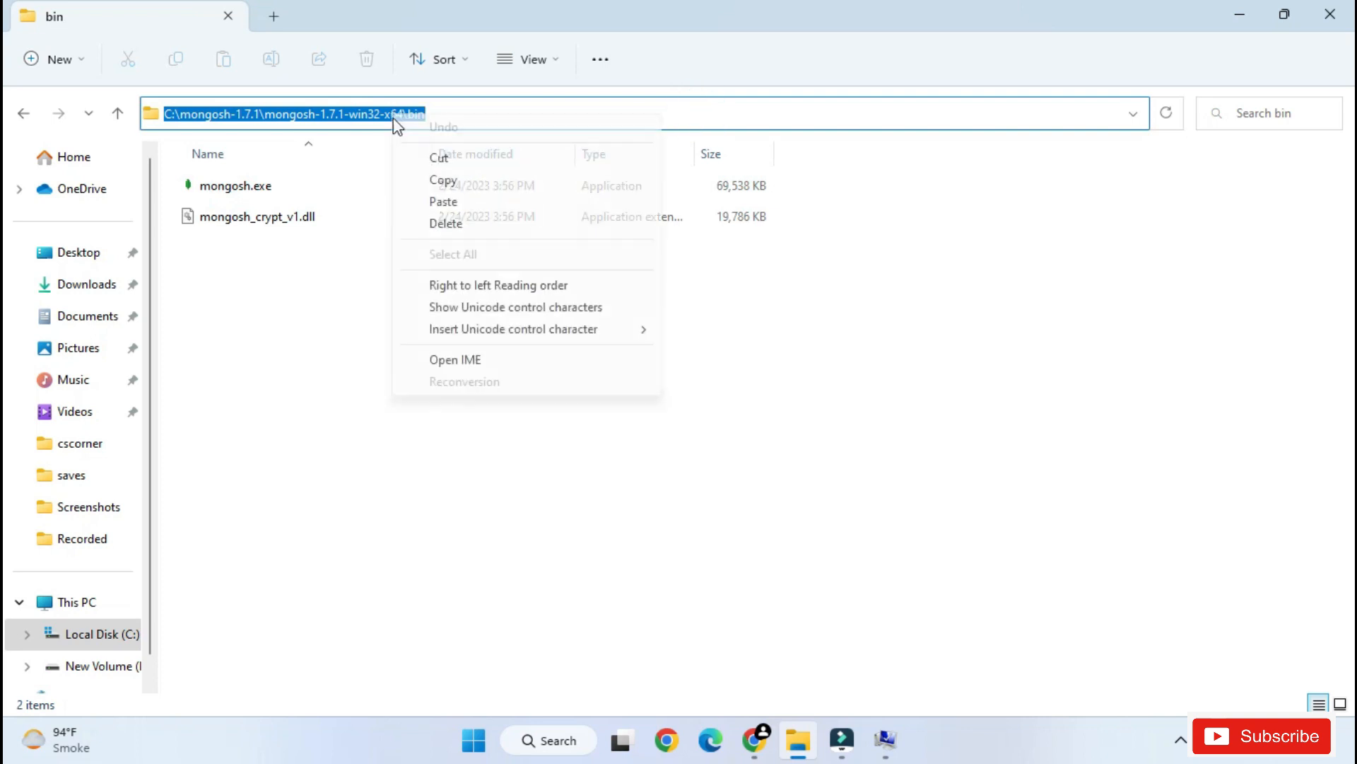
left_click(443, 180)
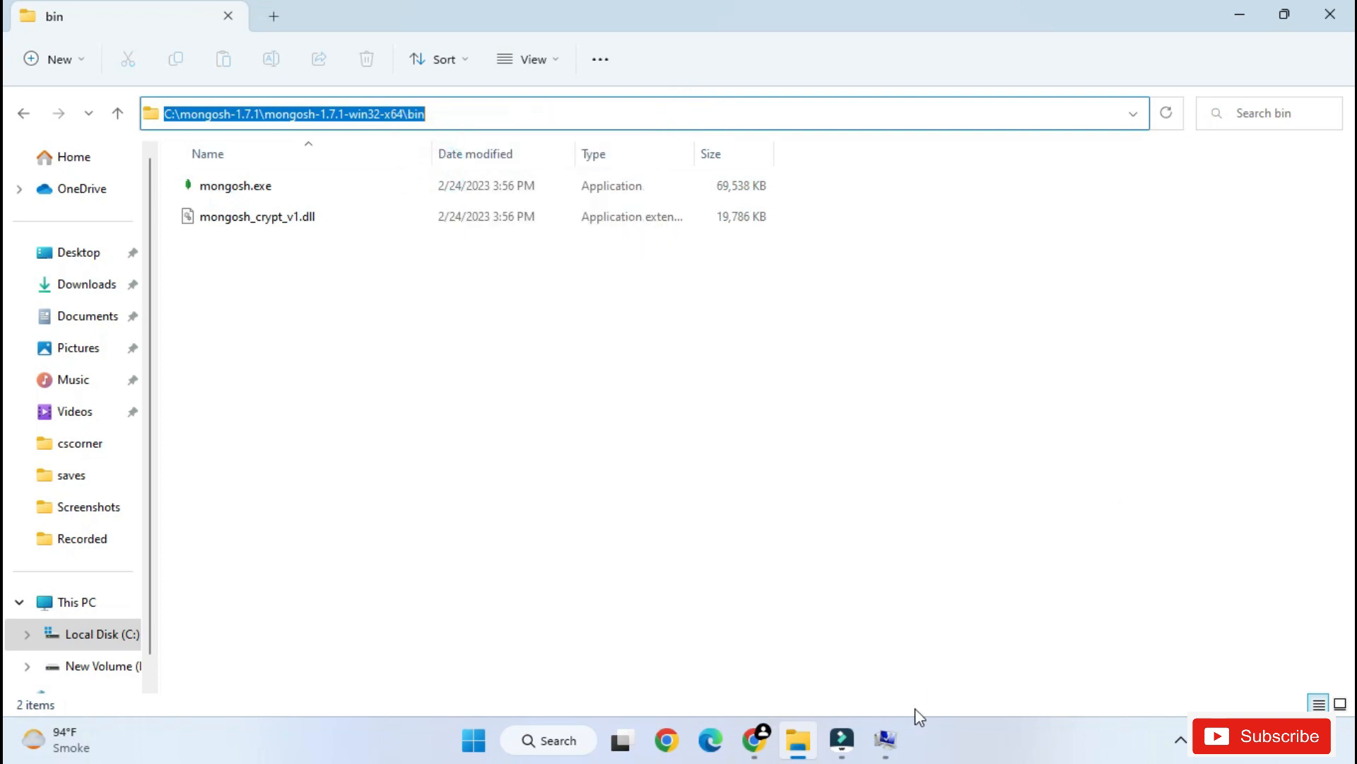
- Add C:\mongosh-1.7.1\mongosh-1.7.1-win32-x64\bin as a new system Path entry, check both MongoDB entries, and save all open settings dialogs
key("super+d")
left_click(893, 739)
left_click(883, 169)
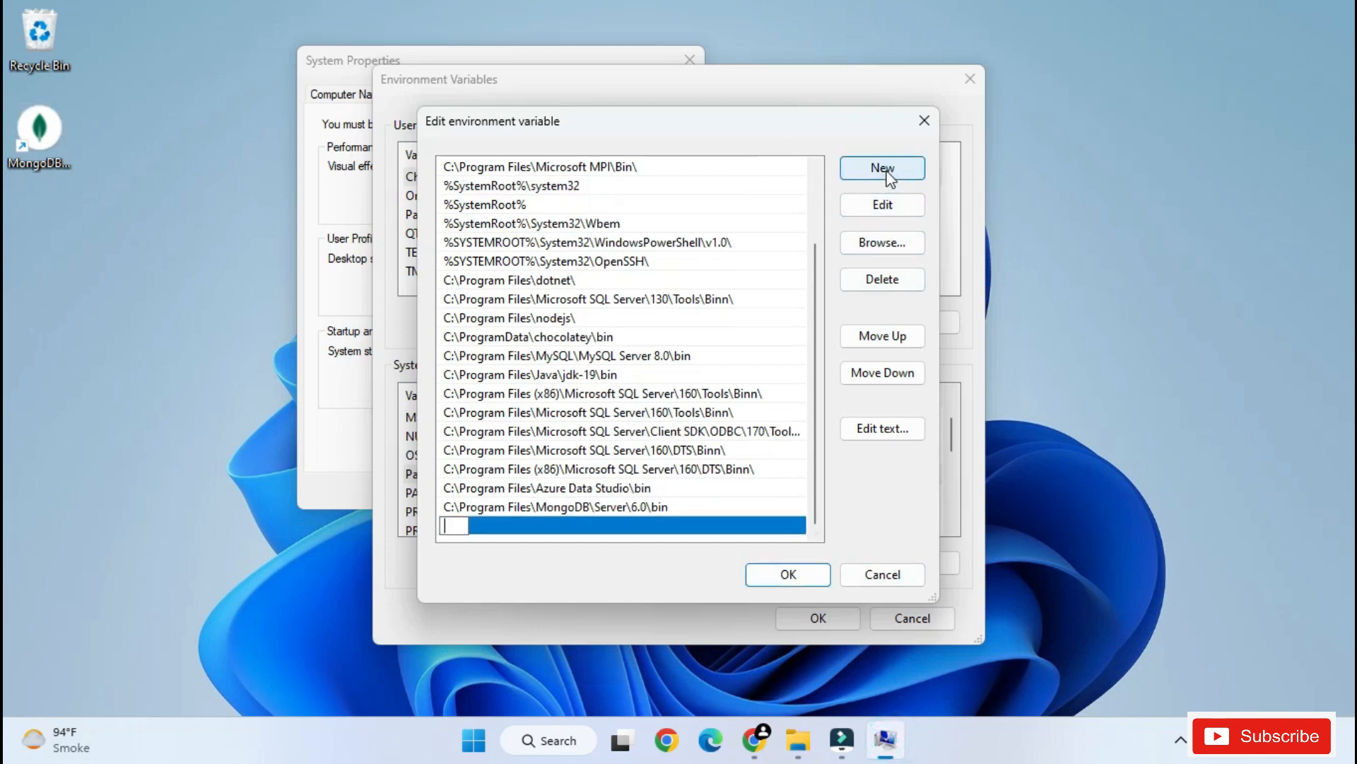
key("ctrl+v")
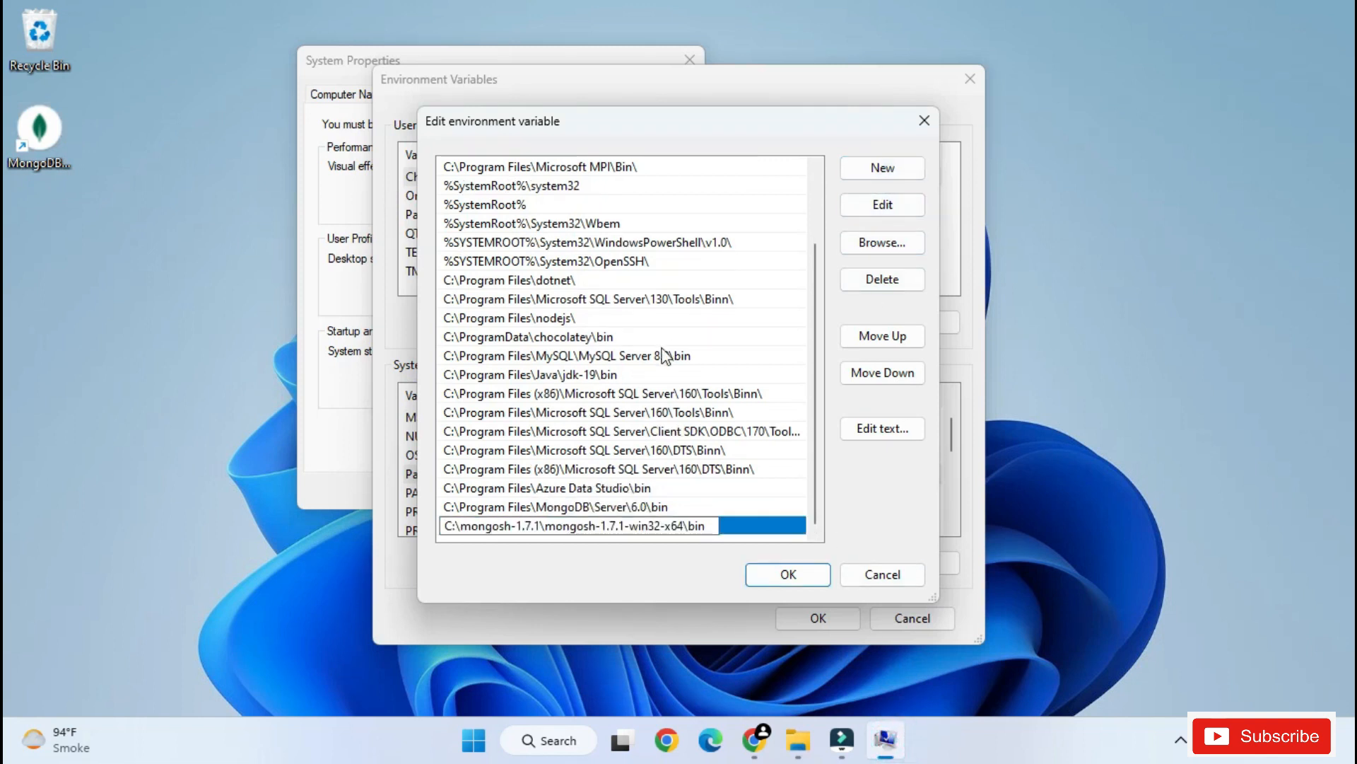
left_click(656, 508)
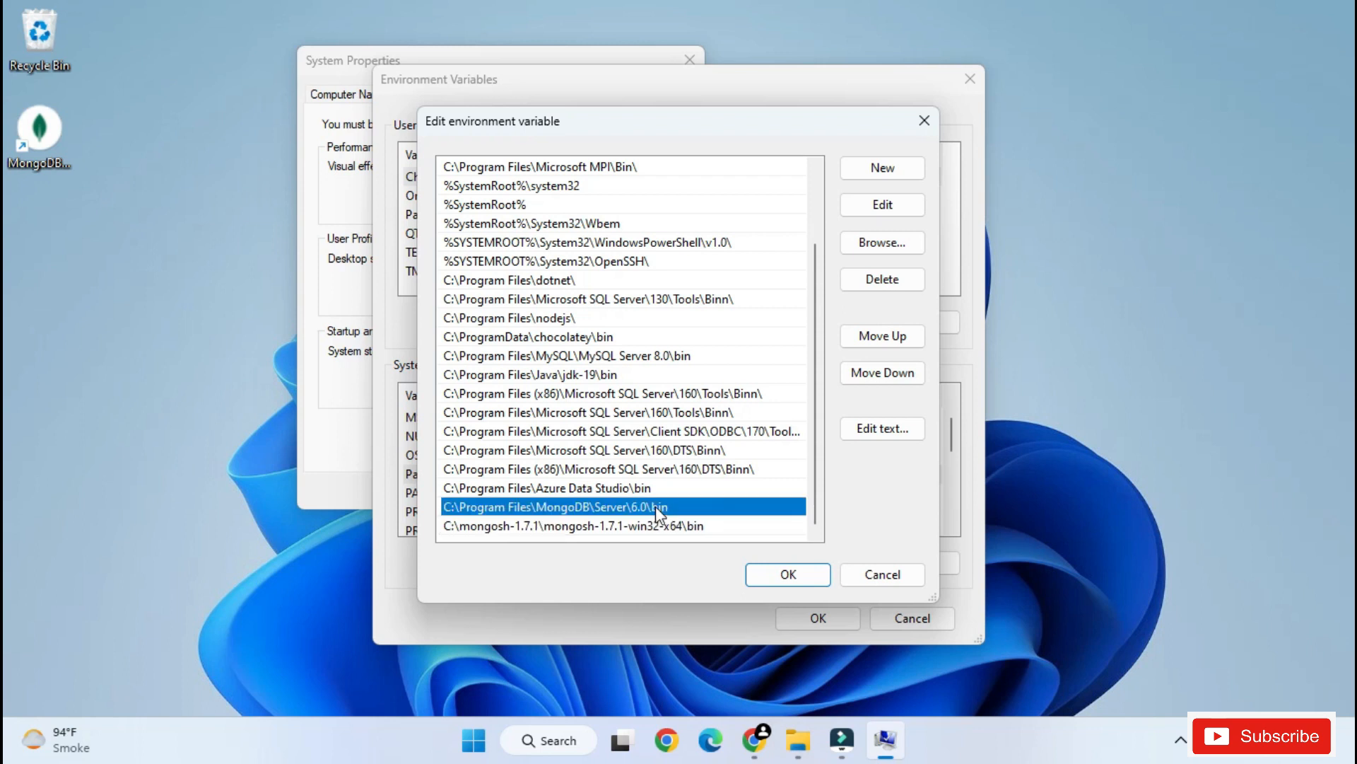
left_click(659, 526)
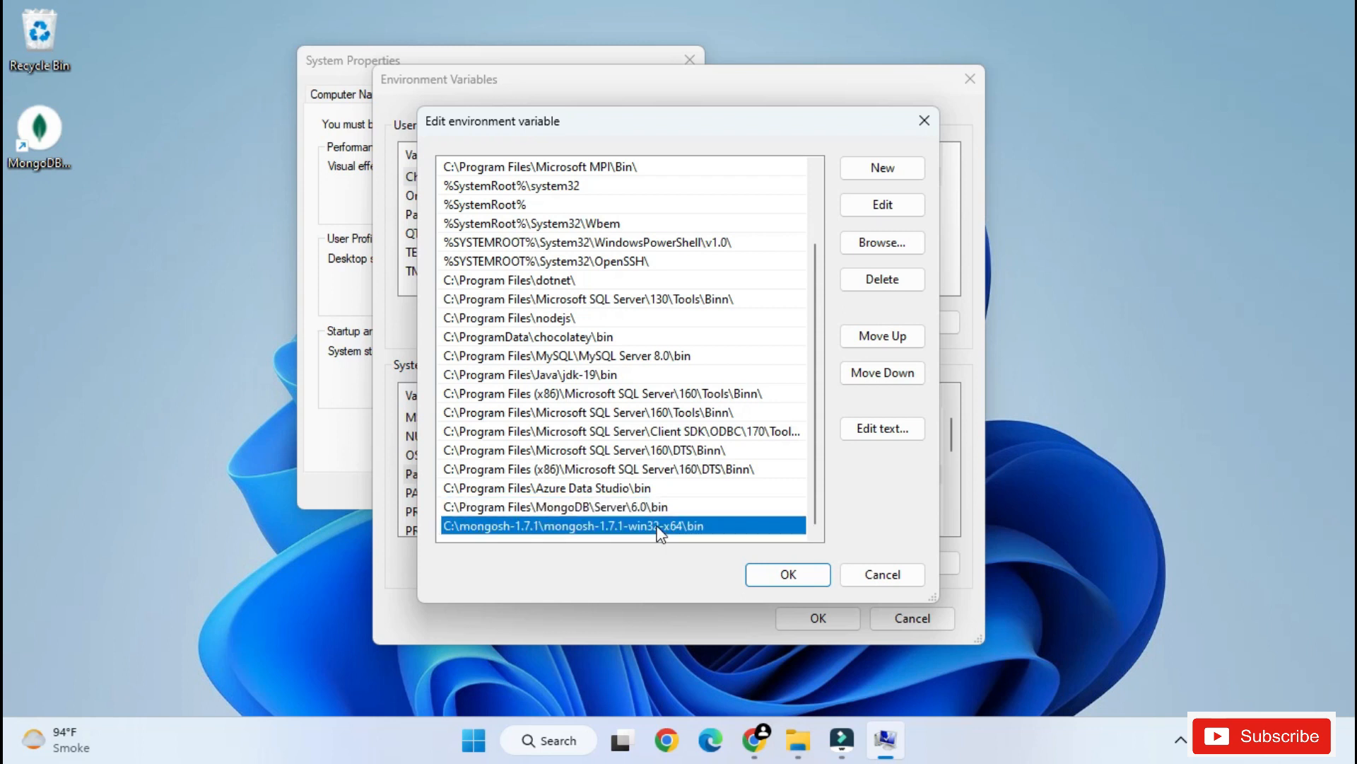
left_click(805, 573)
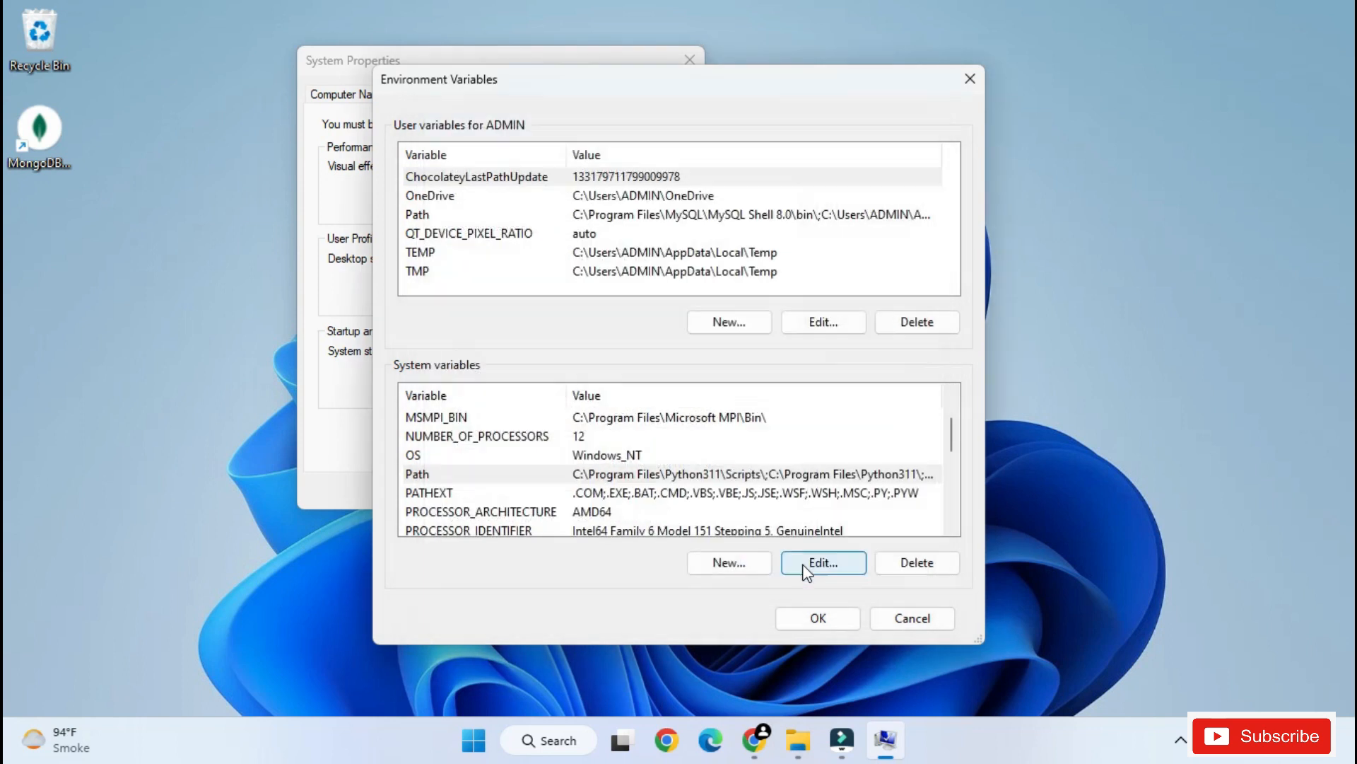
left_click(801, 618)
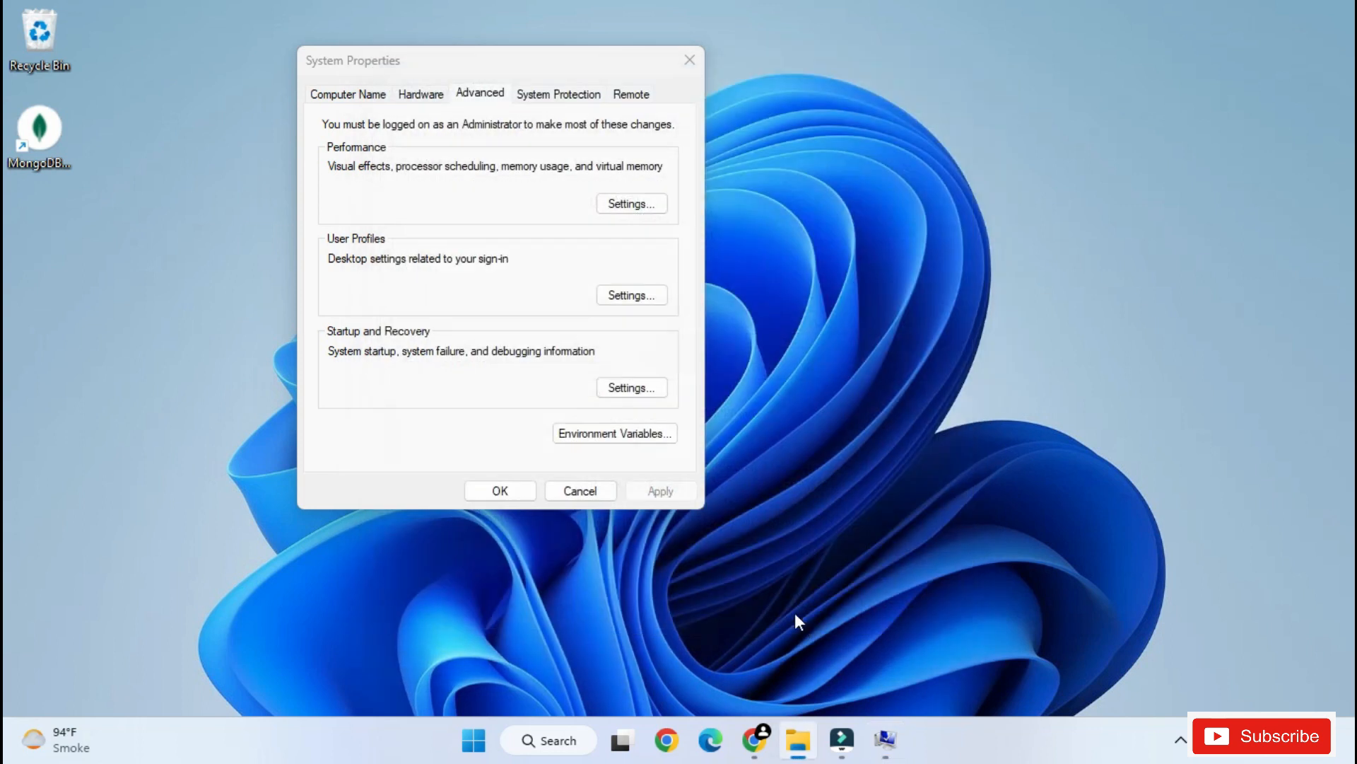
left_click(500, 490)
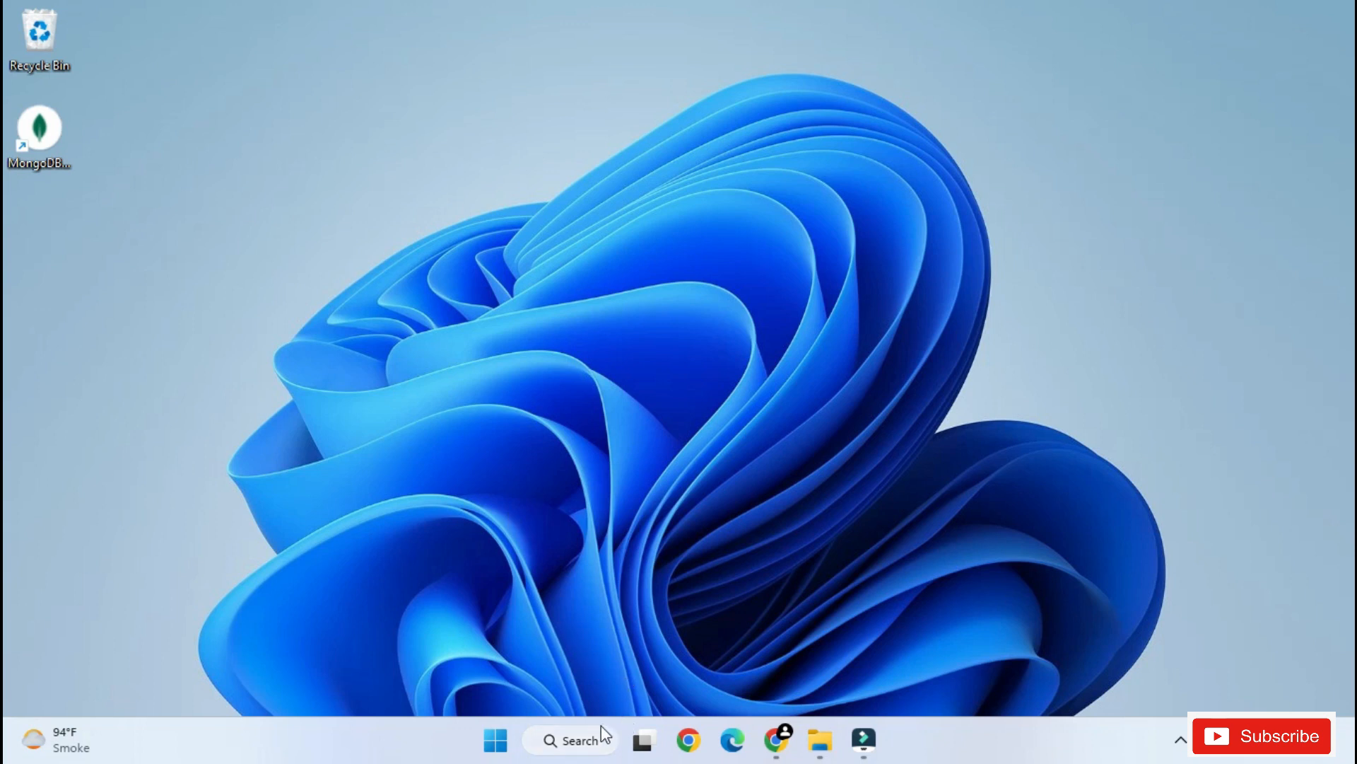
- Open Command Prompt by searching Windows for "cmd", reposition its window, and enlarge the text
left_click(585, 742)
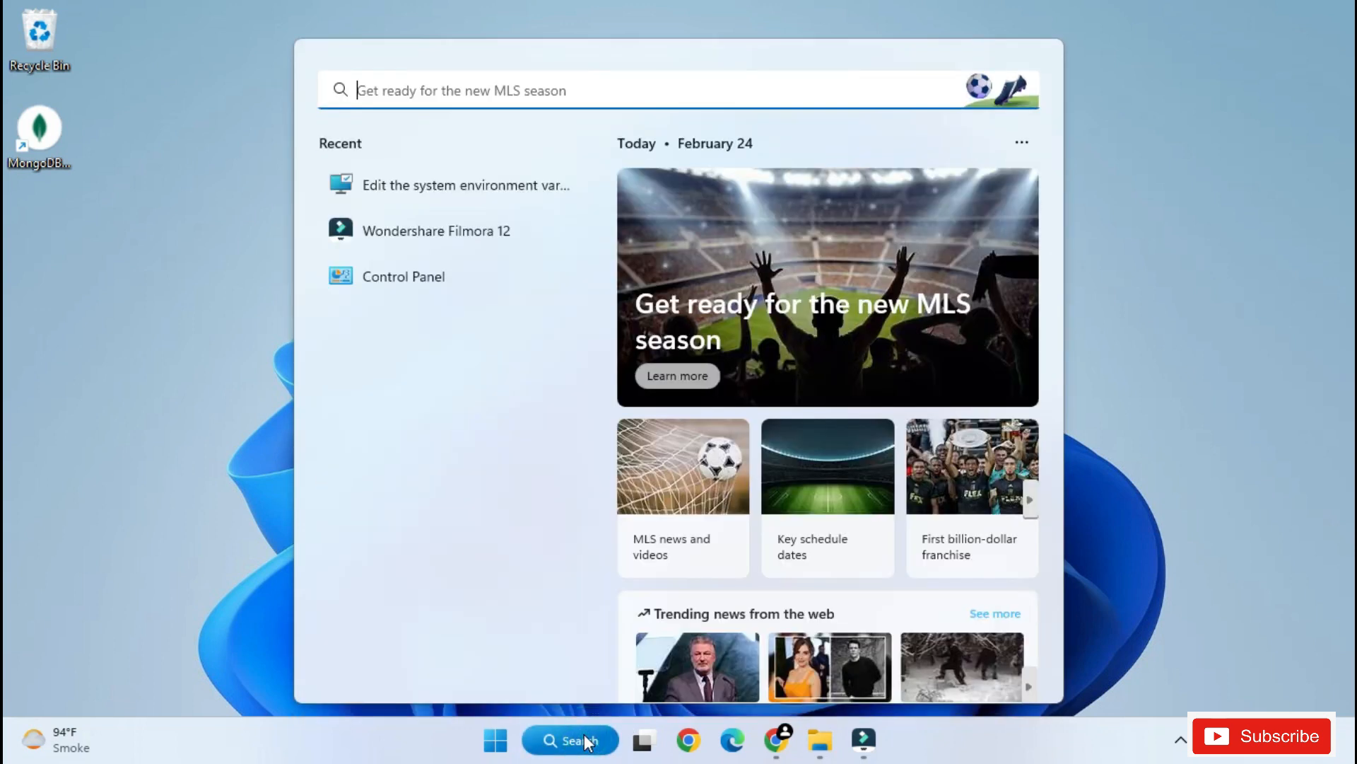
type("cmd")
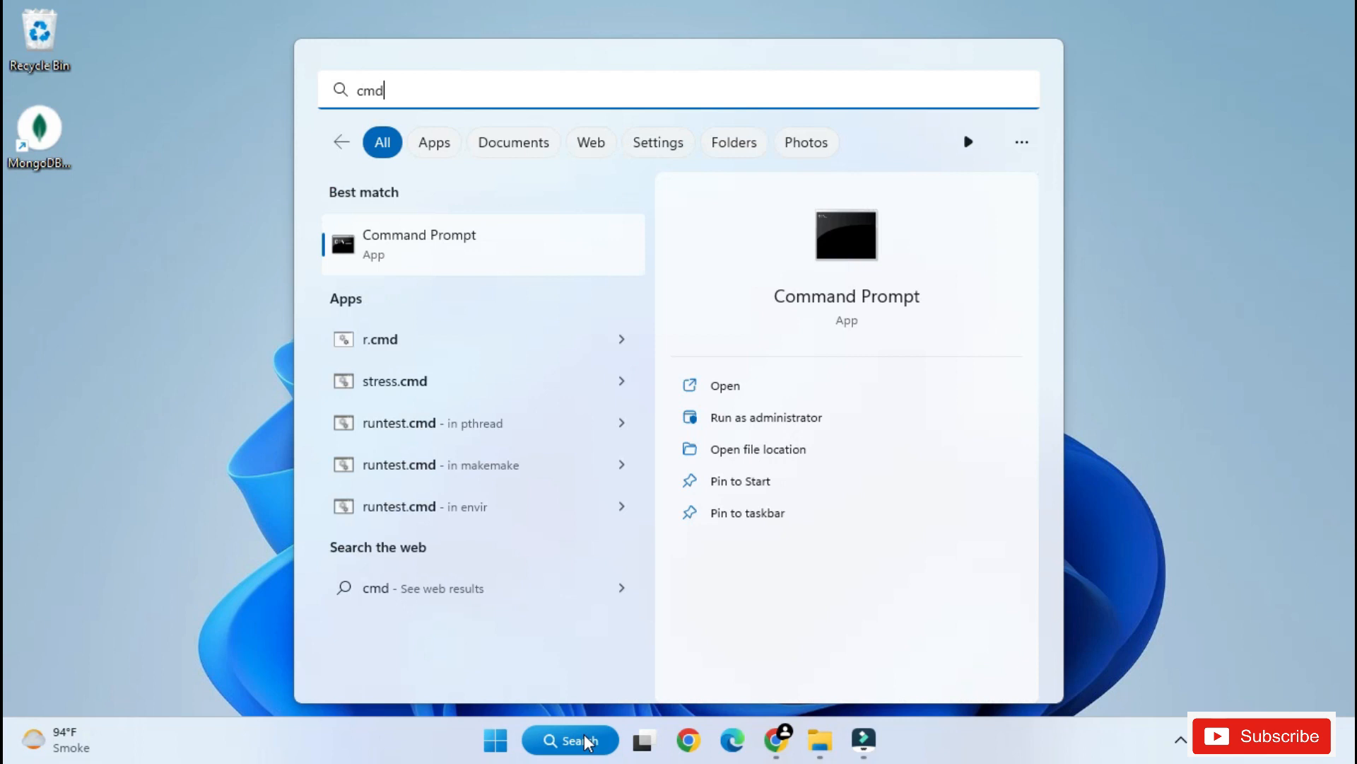
key("Return")
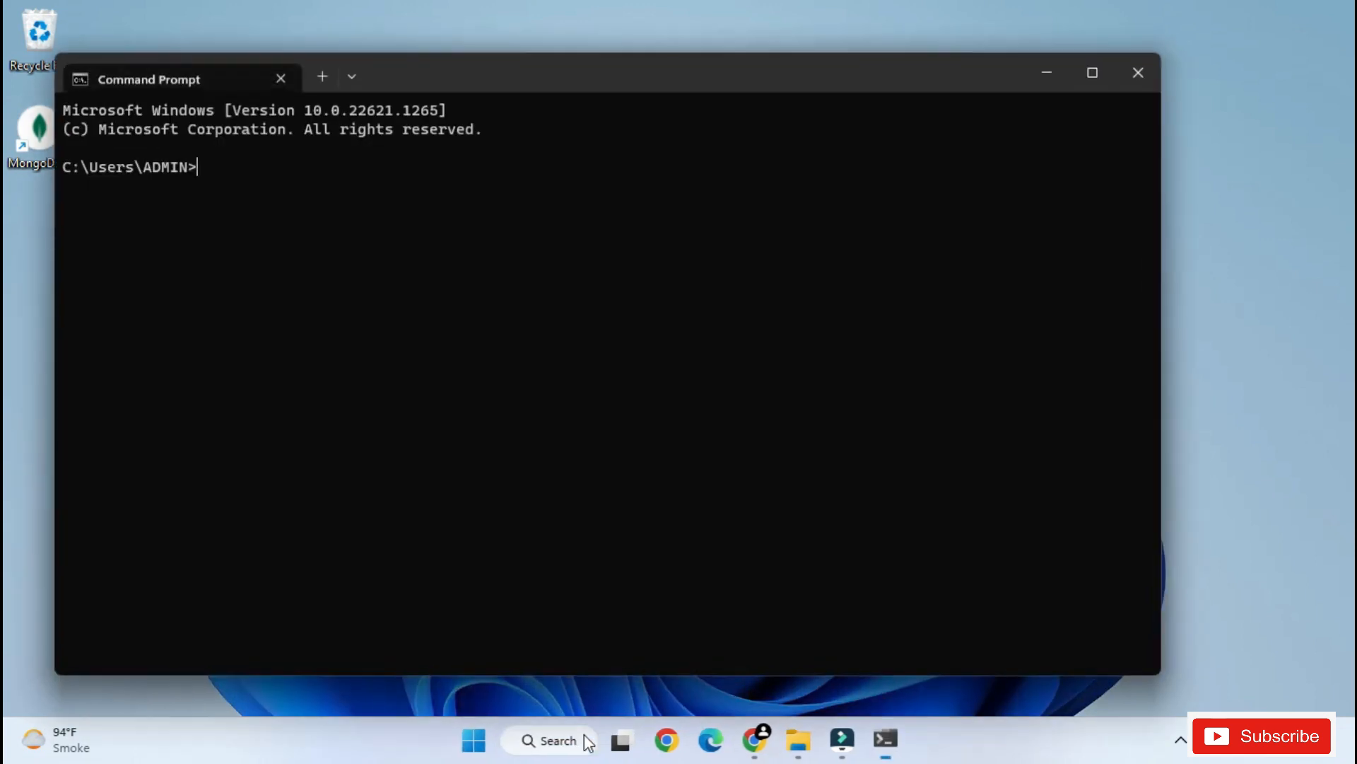
left_click_drag(734, 65, 846, 74)
key("ctrl+plus")
key("ctrl+plus")
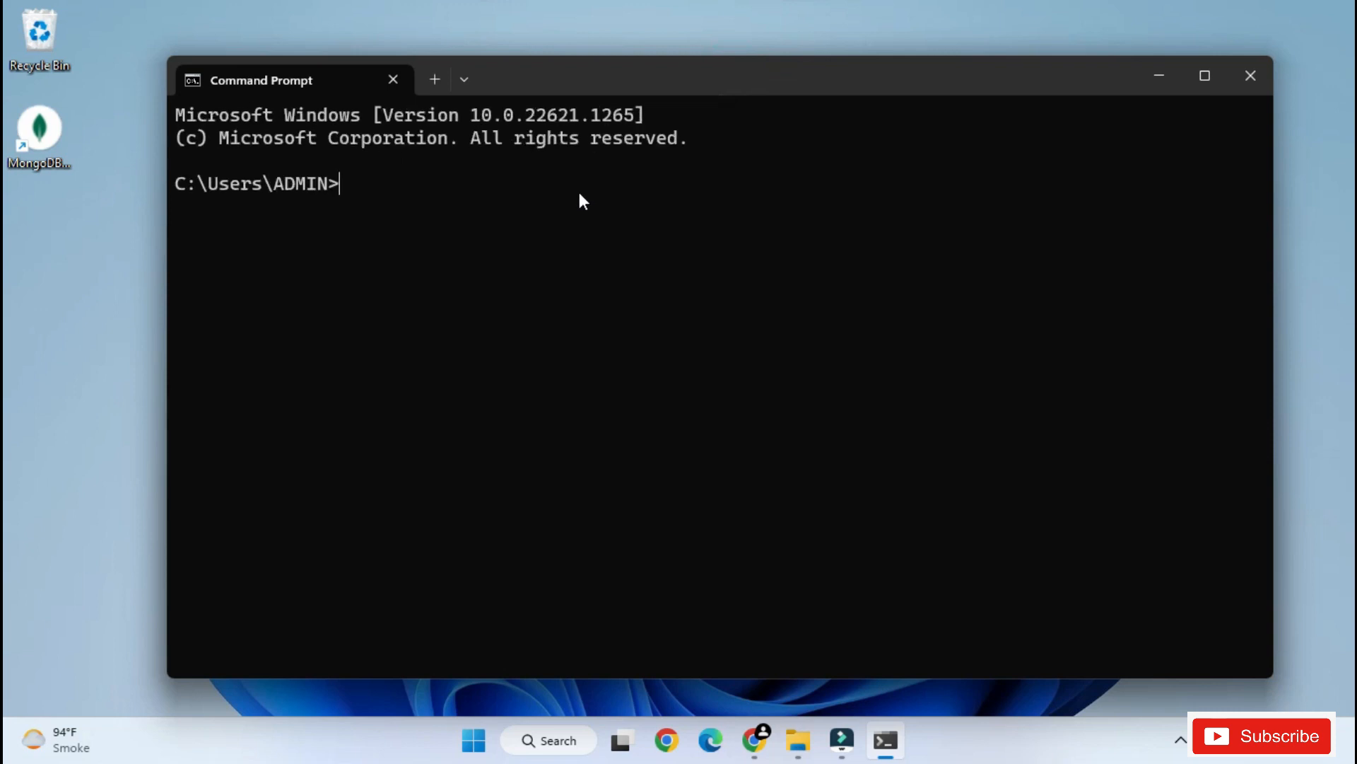
- Check the installed MongoDB server version by running mongod --version
type("mongod --version")
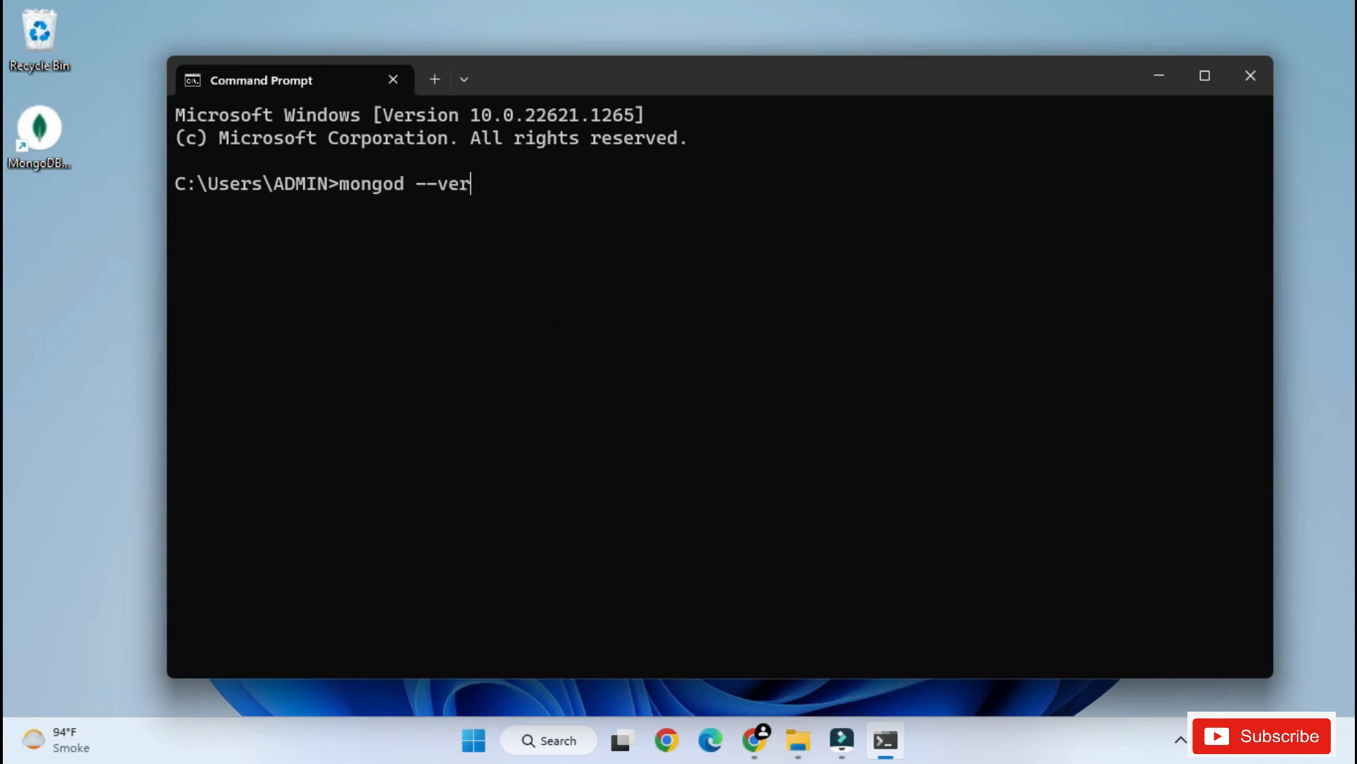
key("Return")
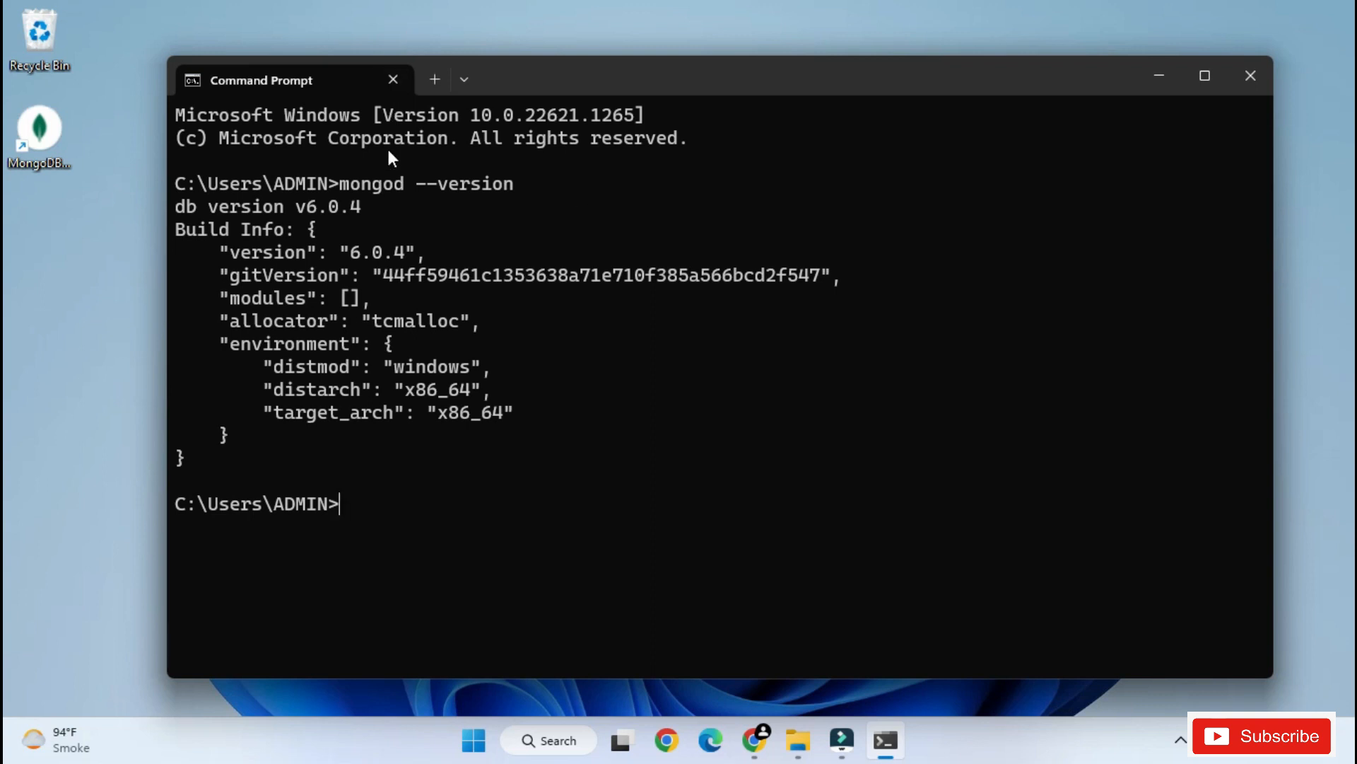
scroll(361, 242, "up", 1, "ctrl")
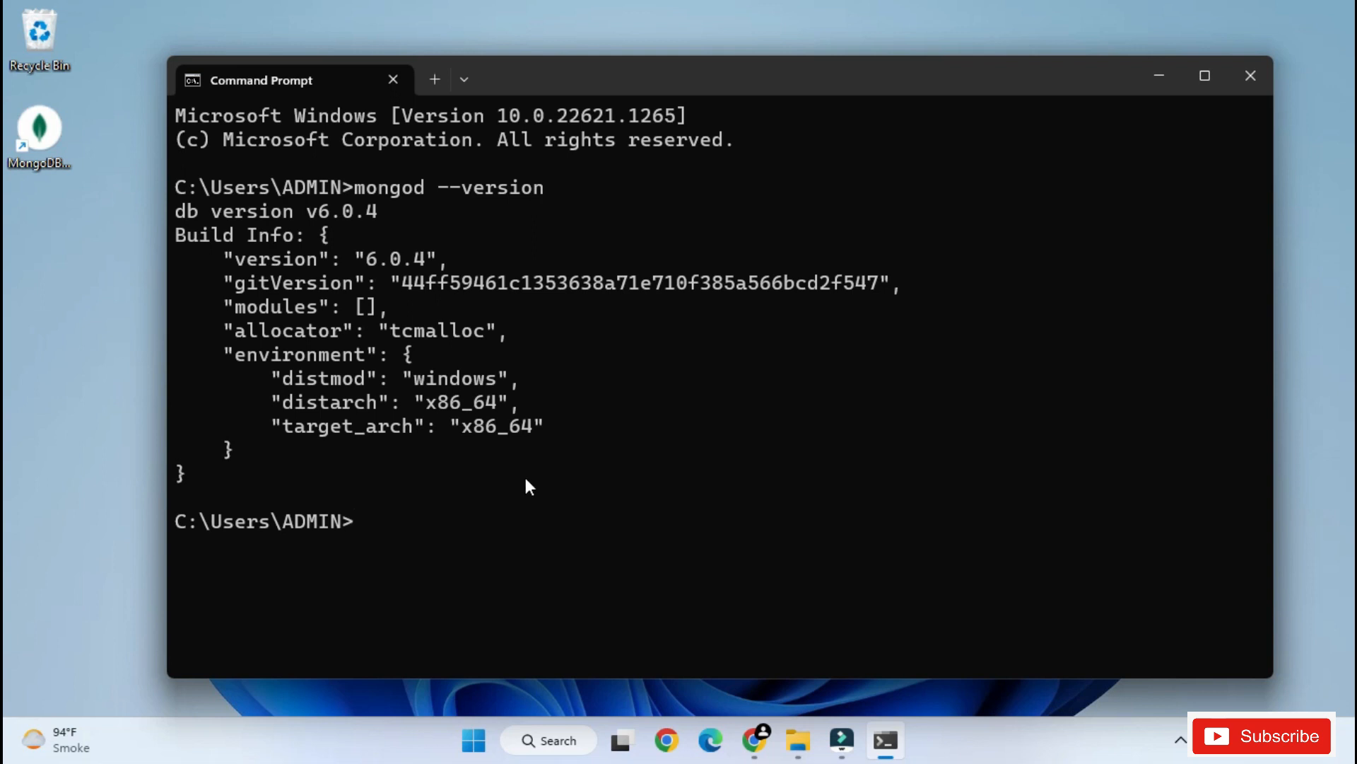
key("ctrl+minus")
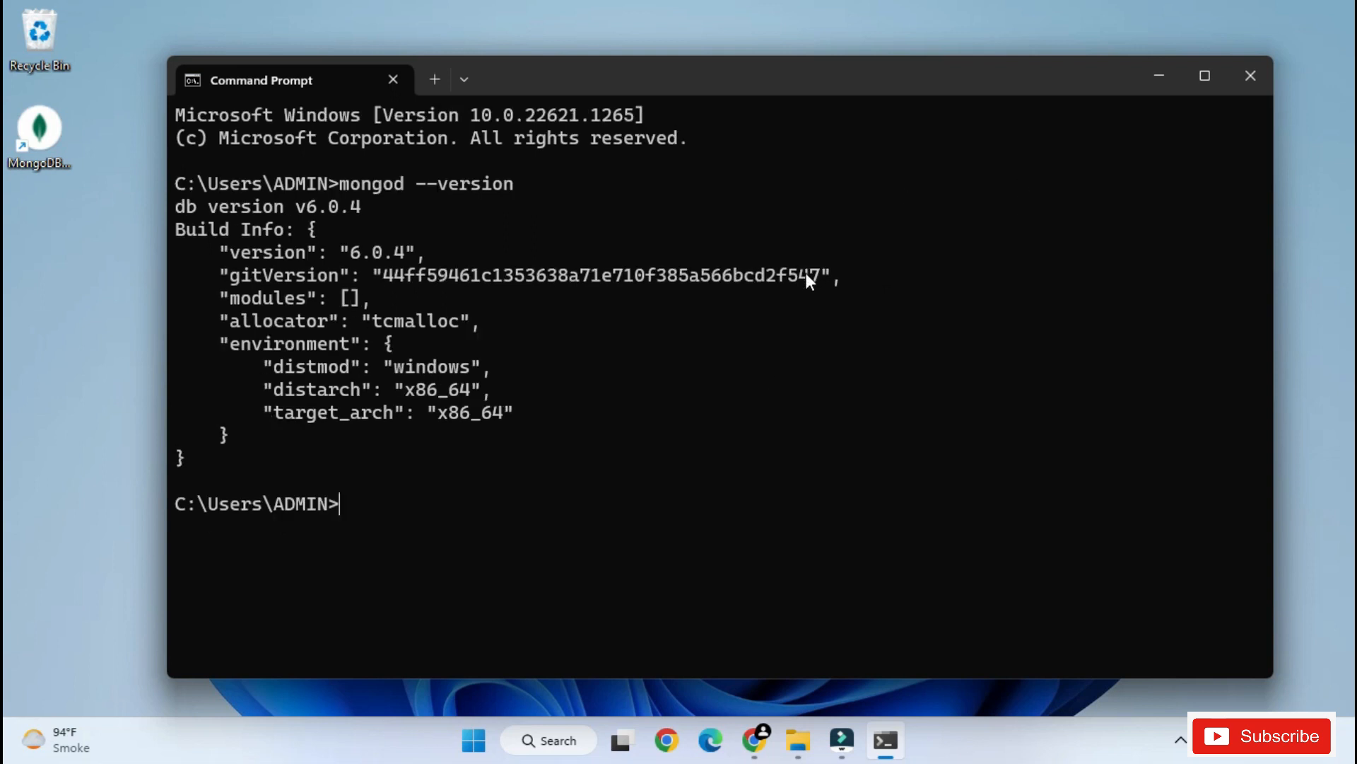
- Minimize Command Prompt, search Windows for "services", and open the Services app in a maximized window
left_click(1157, 79)
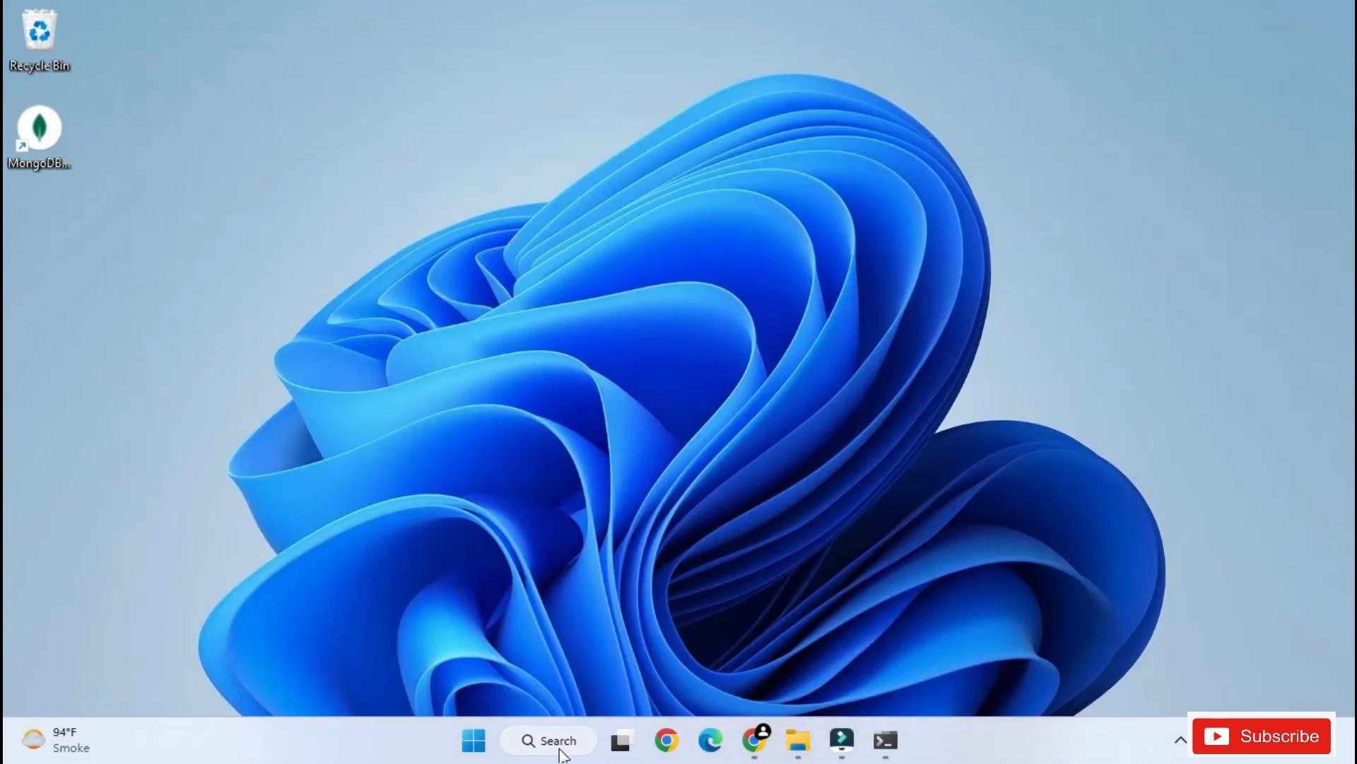
left_click(560, 751)
type("se")
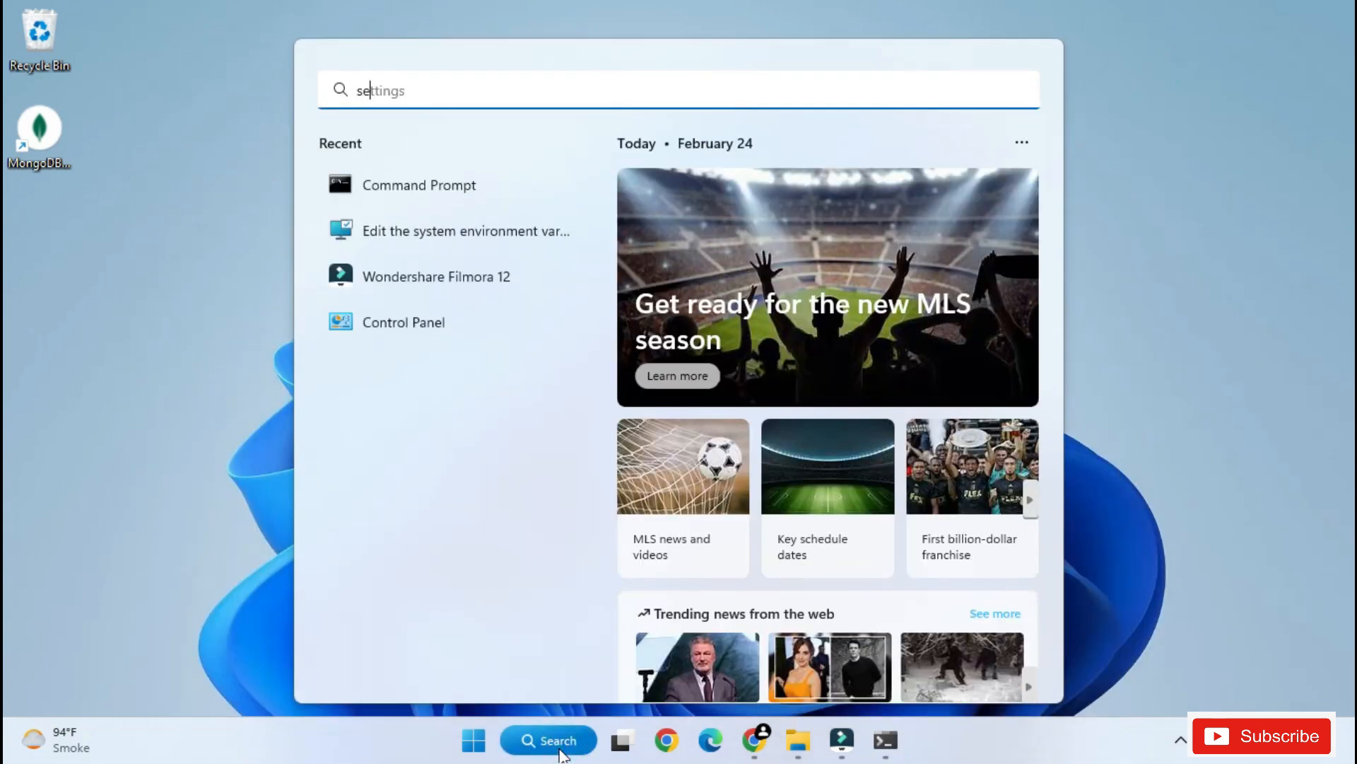
type("rvices")
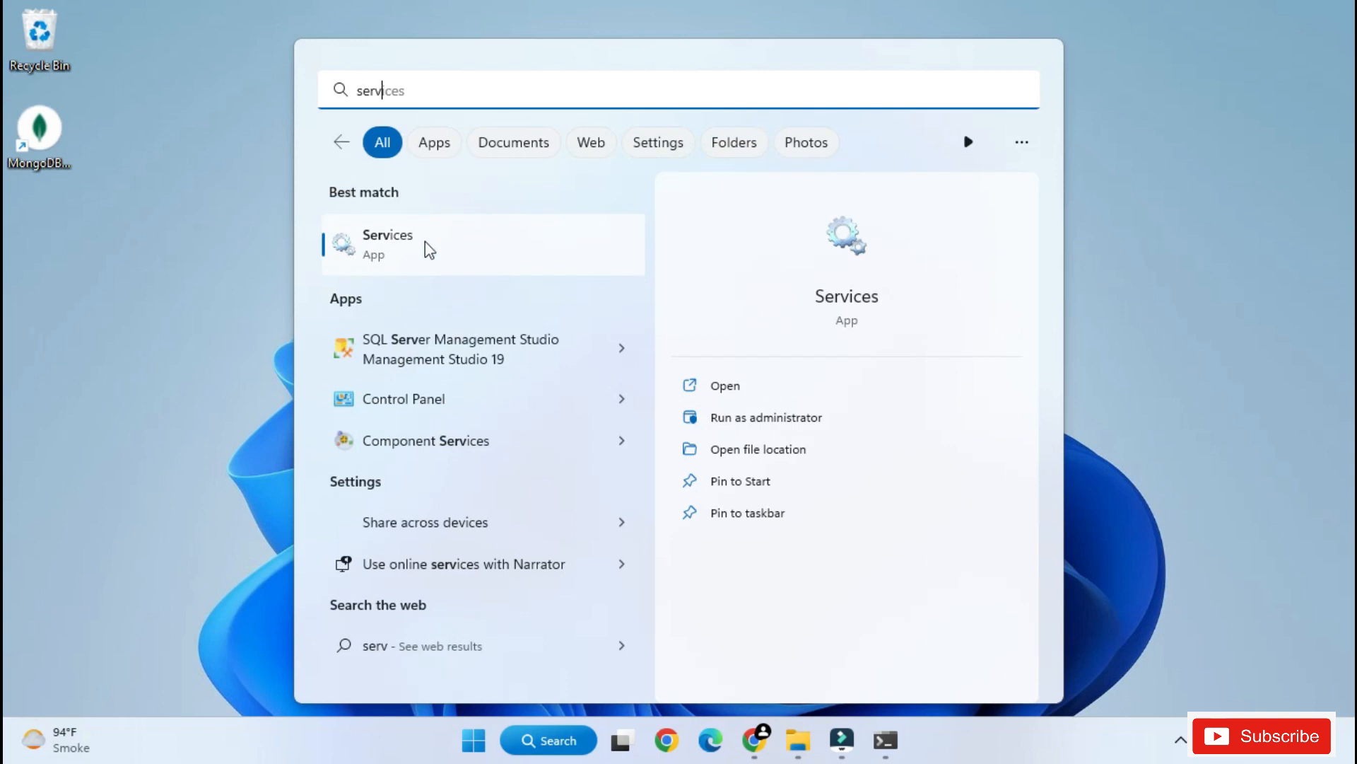
left_click(424, 244)
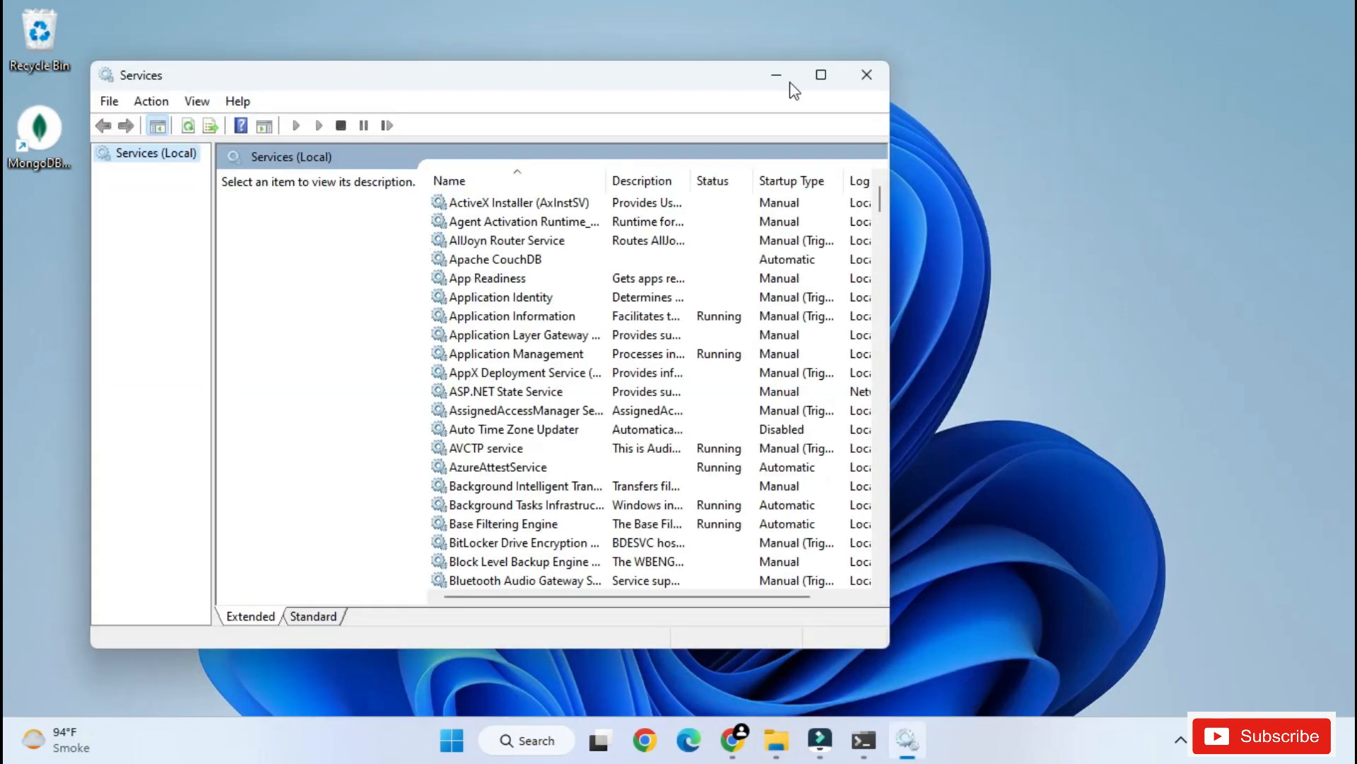
left_click(819, 76)
- Find and select the MongoDB Server (MongoDB) service in the services list to check its status
left_click(482, 511)
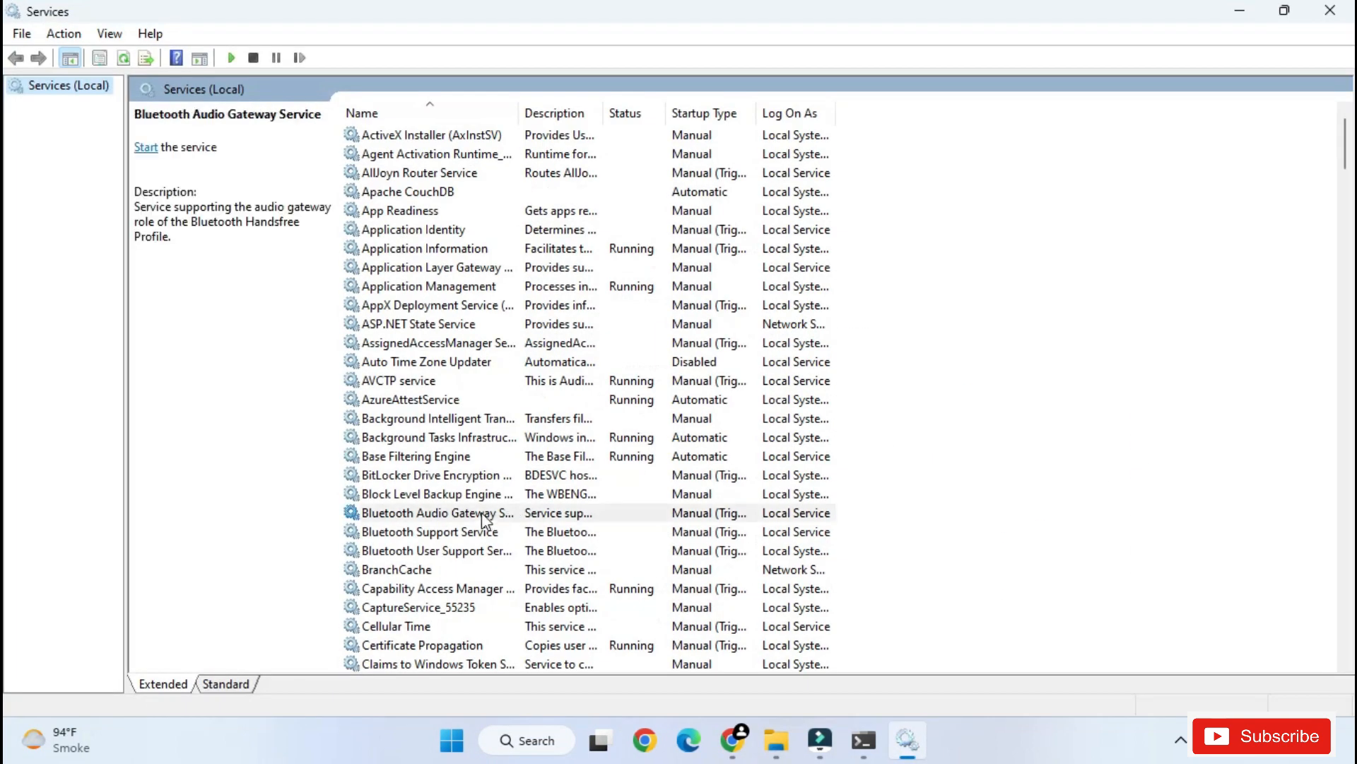
key("m")
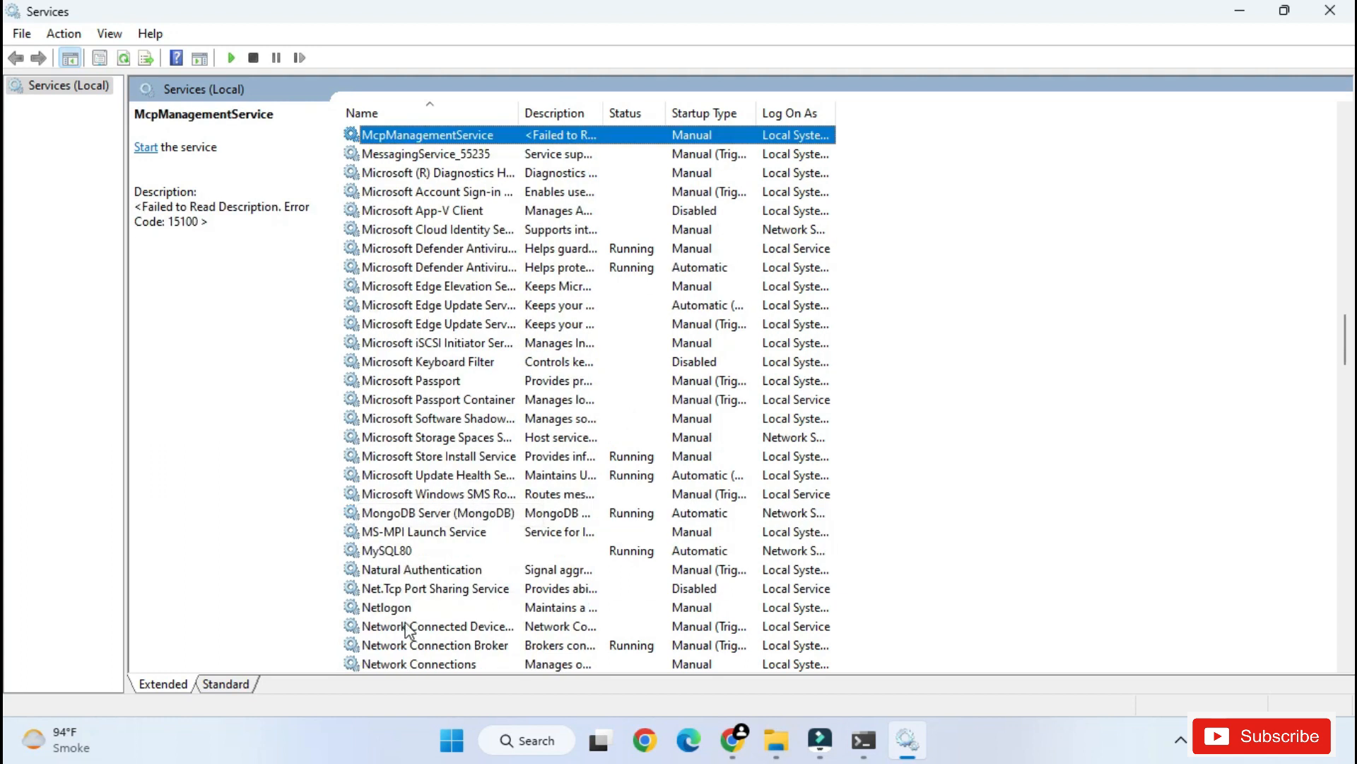
left_click(470, 514)
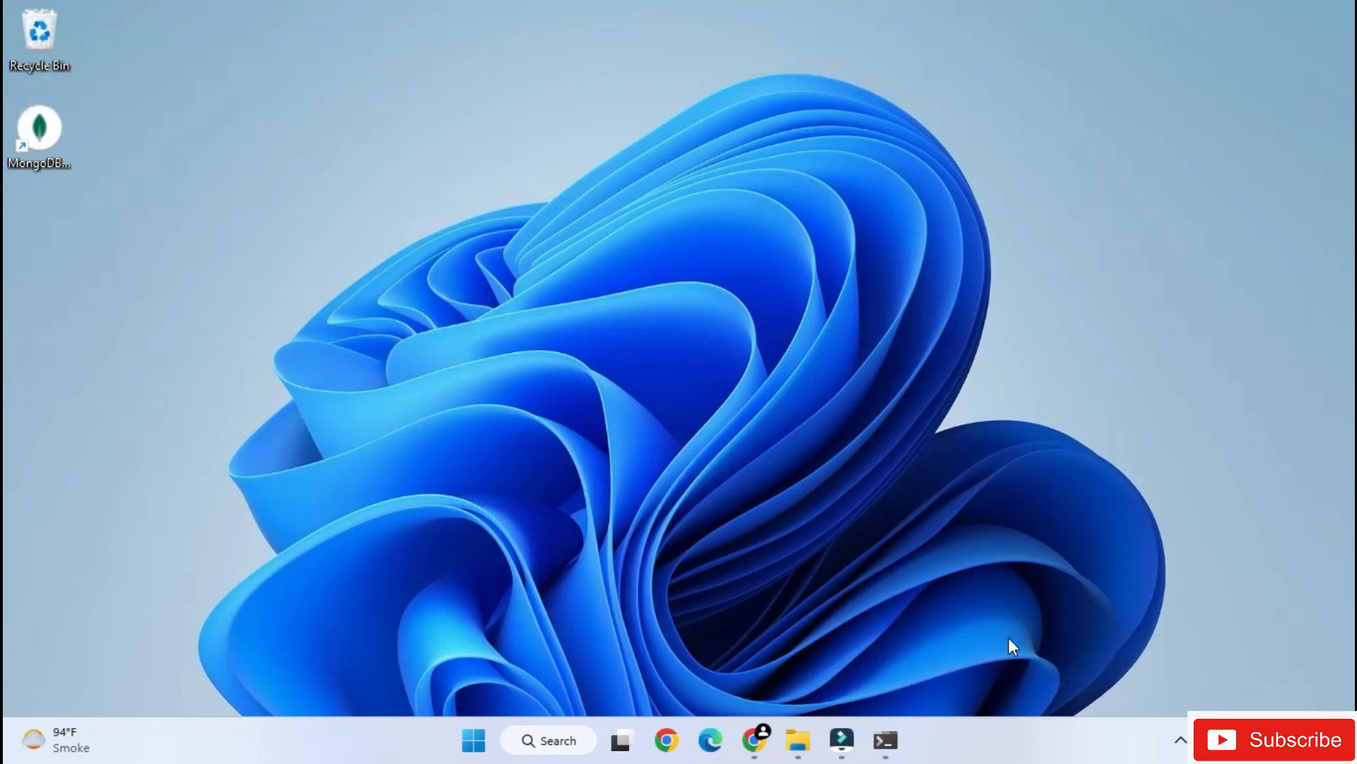
- Return to Command Prompt, run mongod, and examine its startup log for errors
left_click(894, 747)
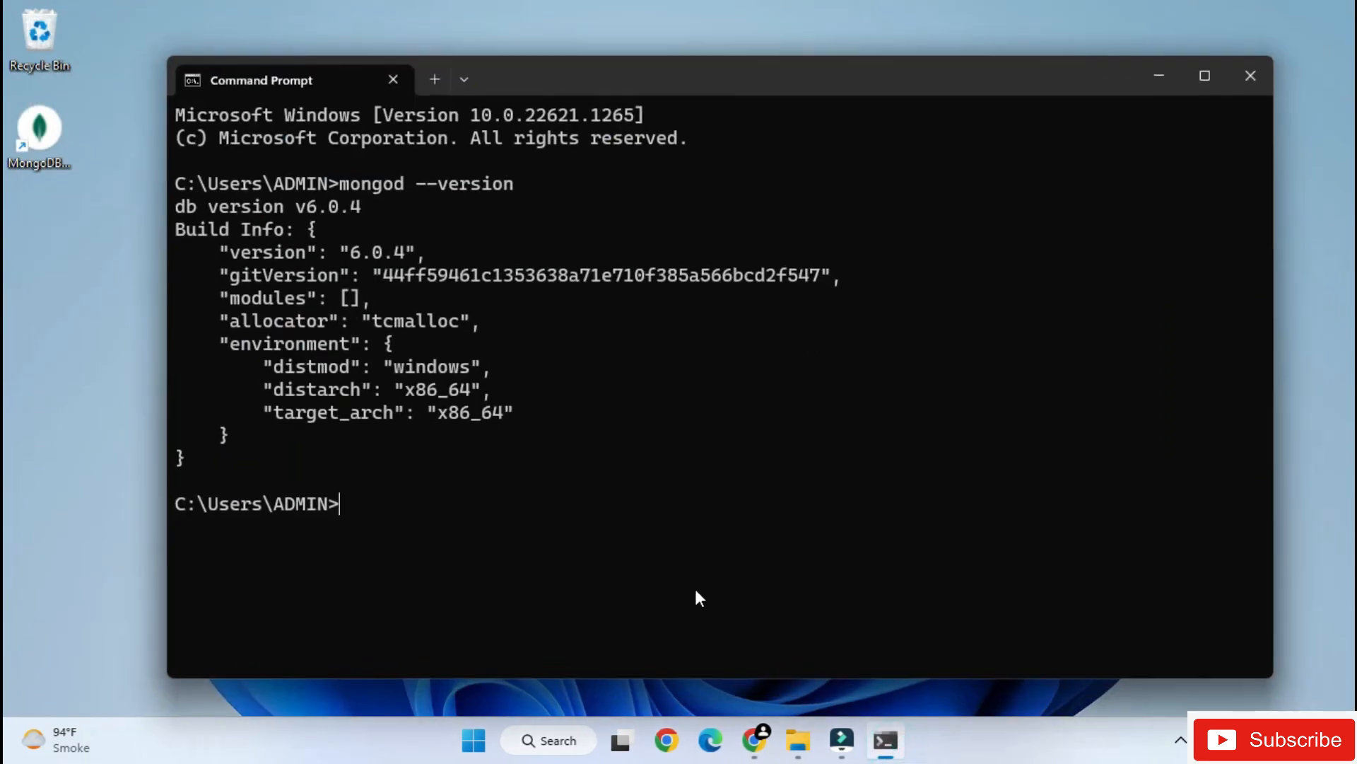
type("mongod")
key("Return")
scroll(841, 306, "up", 3)
scroll(459, 294, "up", 5)
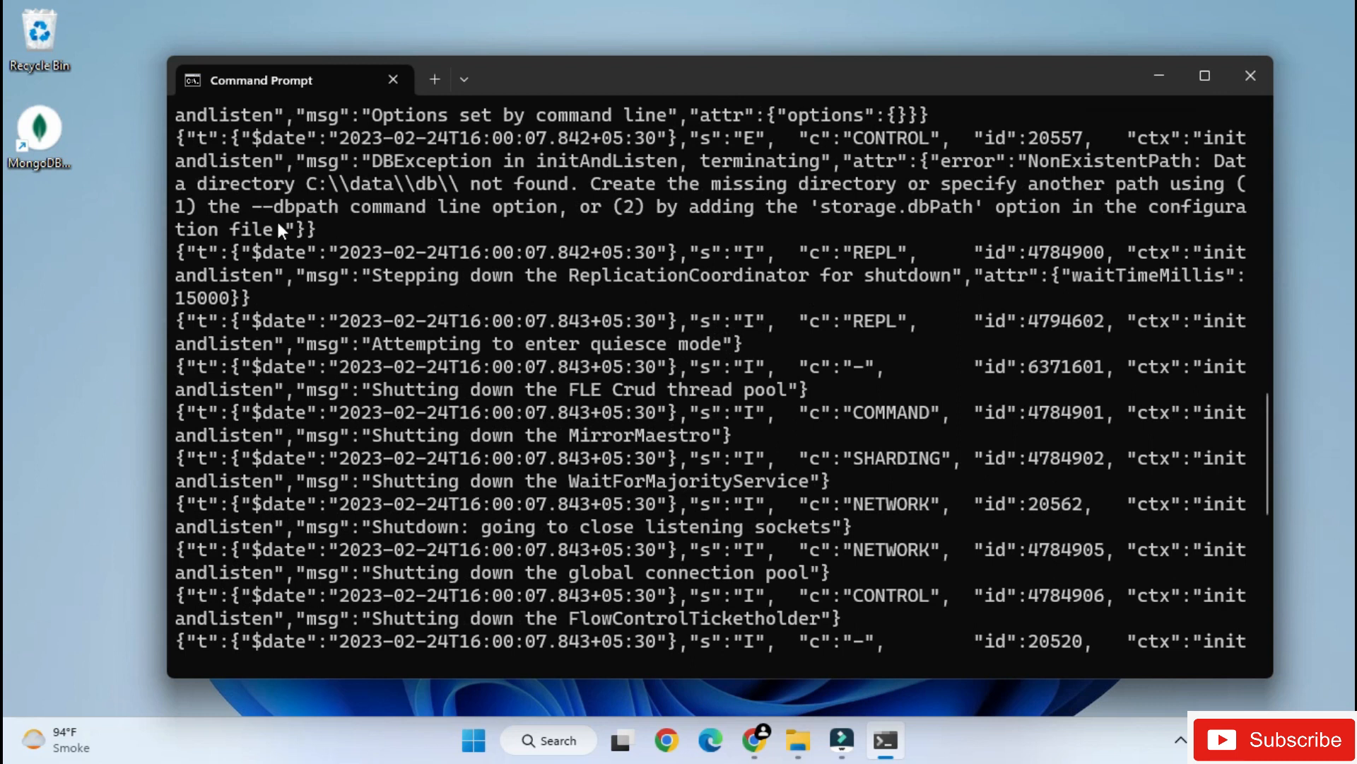
- Check the missing data directory named in the mongod error and create a folder named data on Local Disk (C:) in File Explorer
left_click_drag(303, 184, 498, 185)
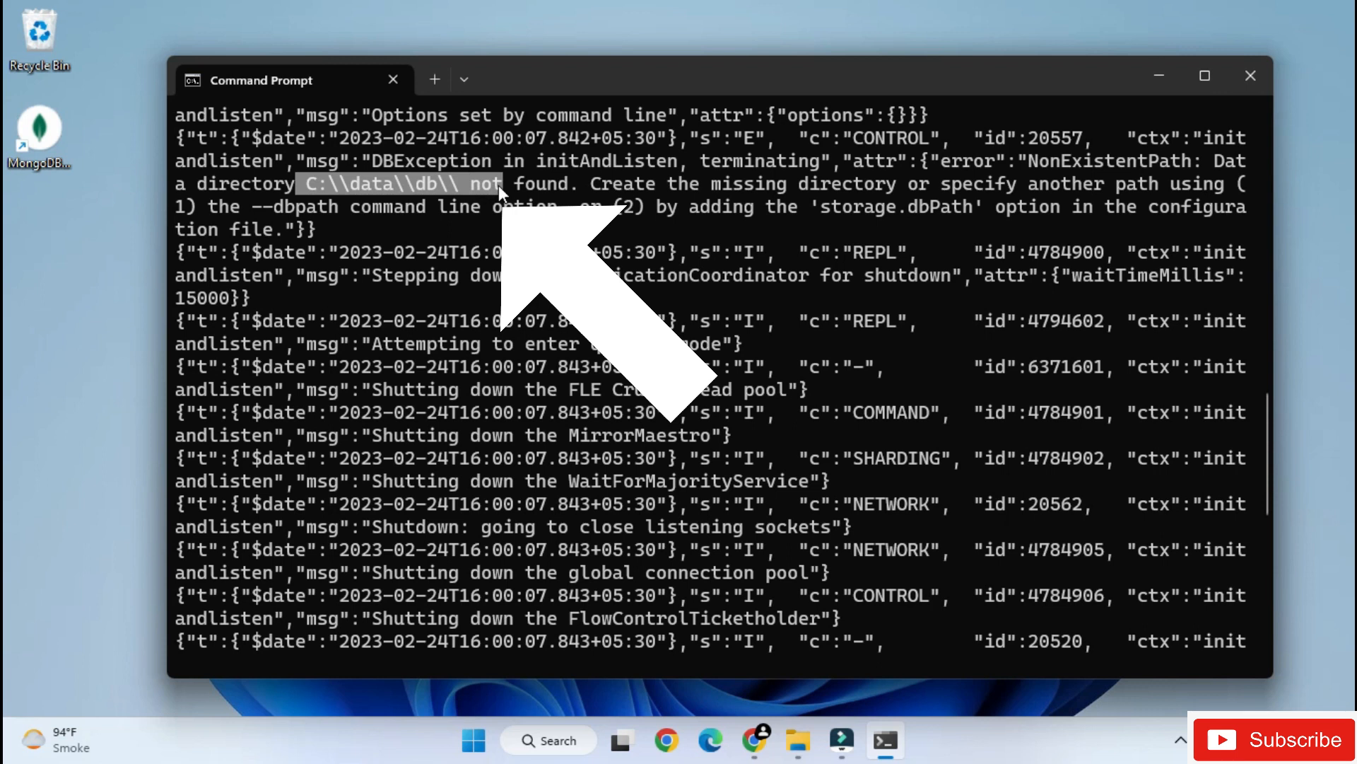
left_click_drag(1021, 157, 1185, 164)
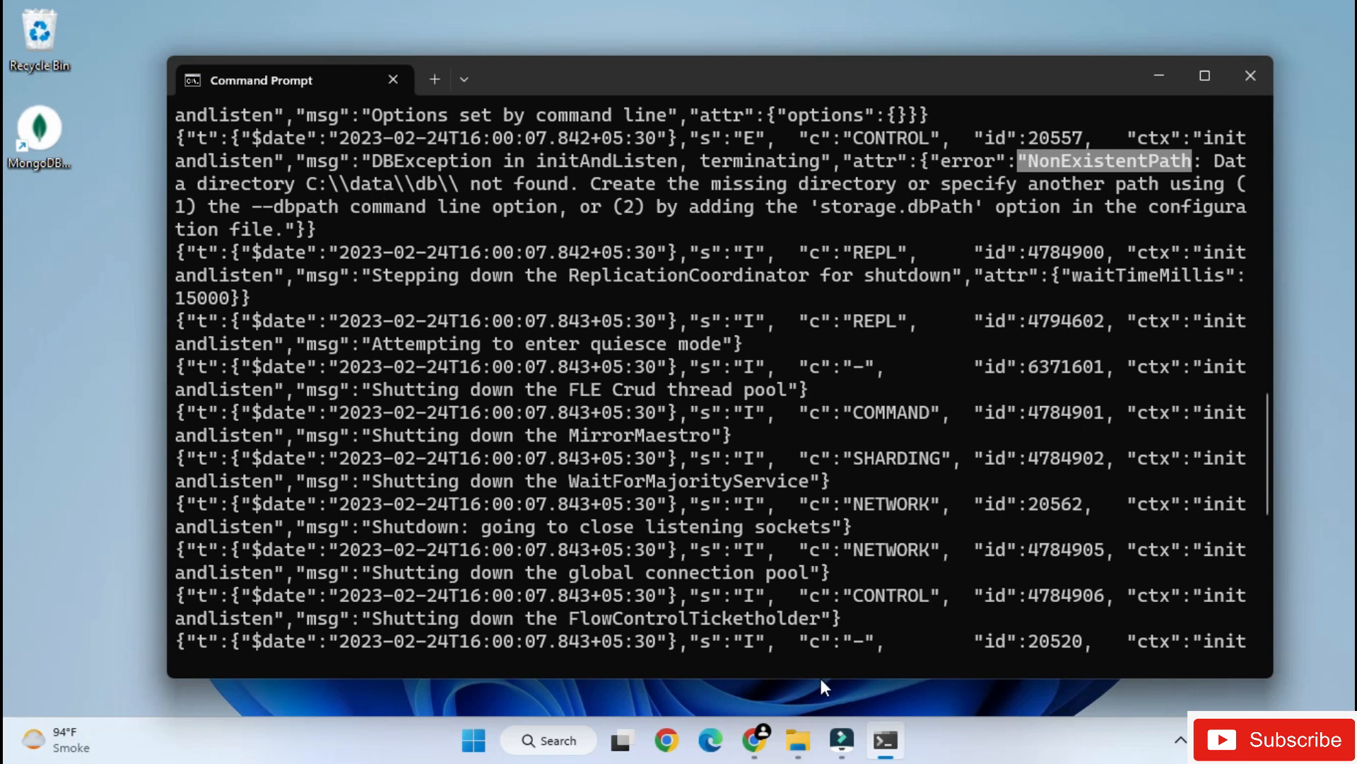
left_click(799, 742)
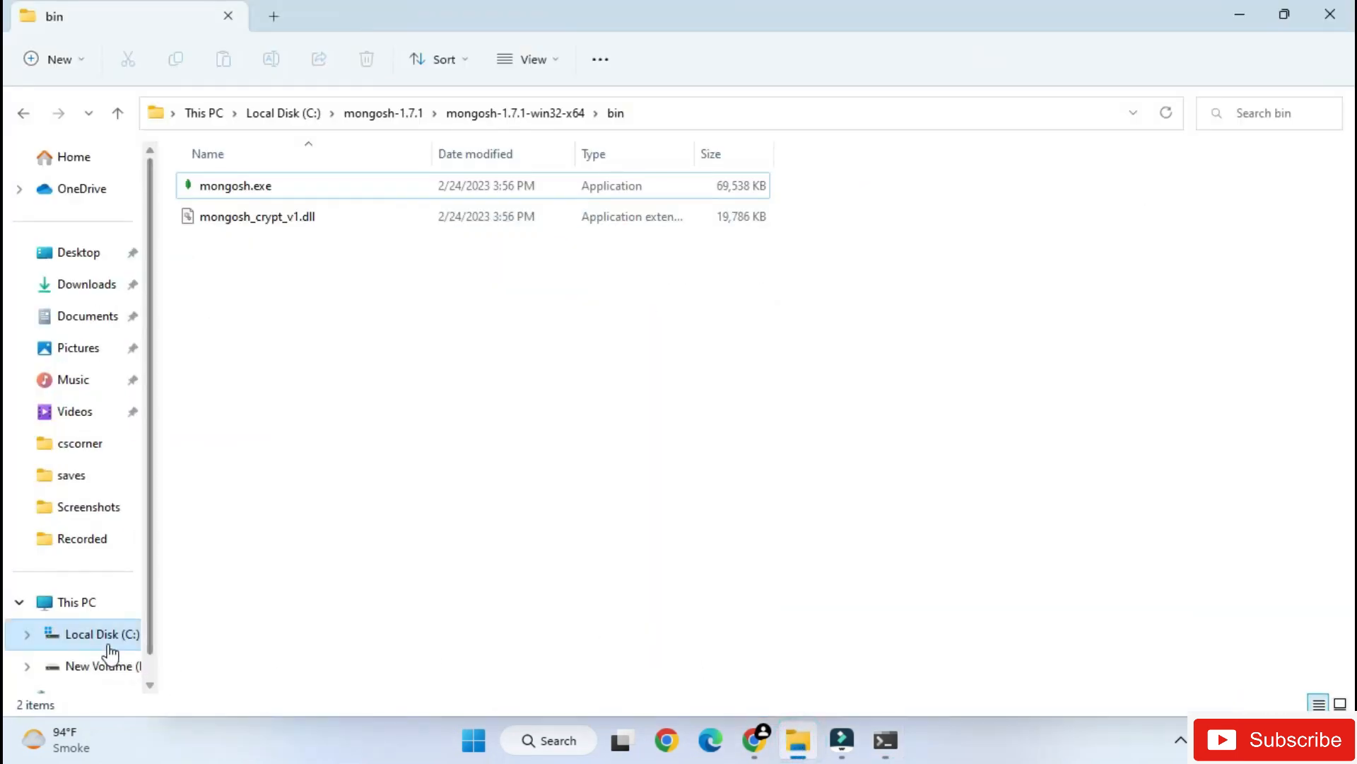
left_click(102, 637)
right_click(884, 401)
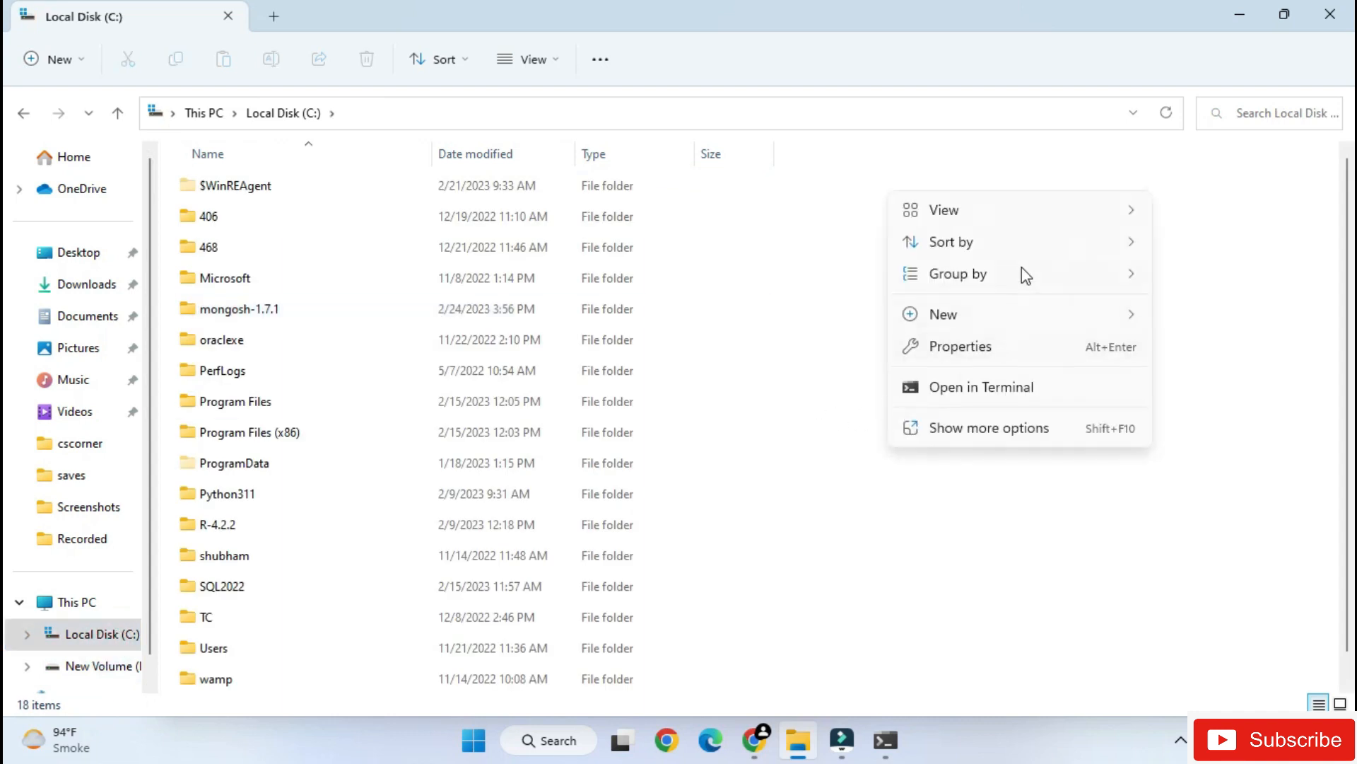
left_click(979, 315)
left_click(1170, 316)
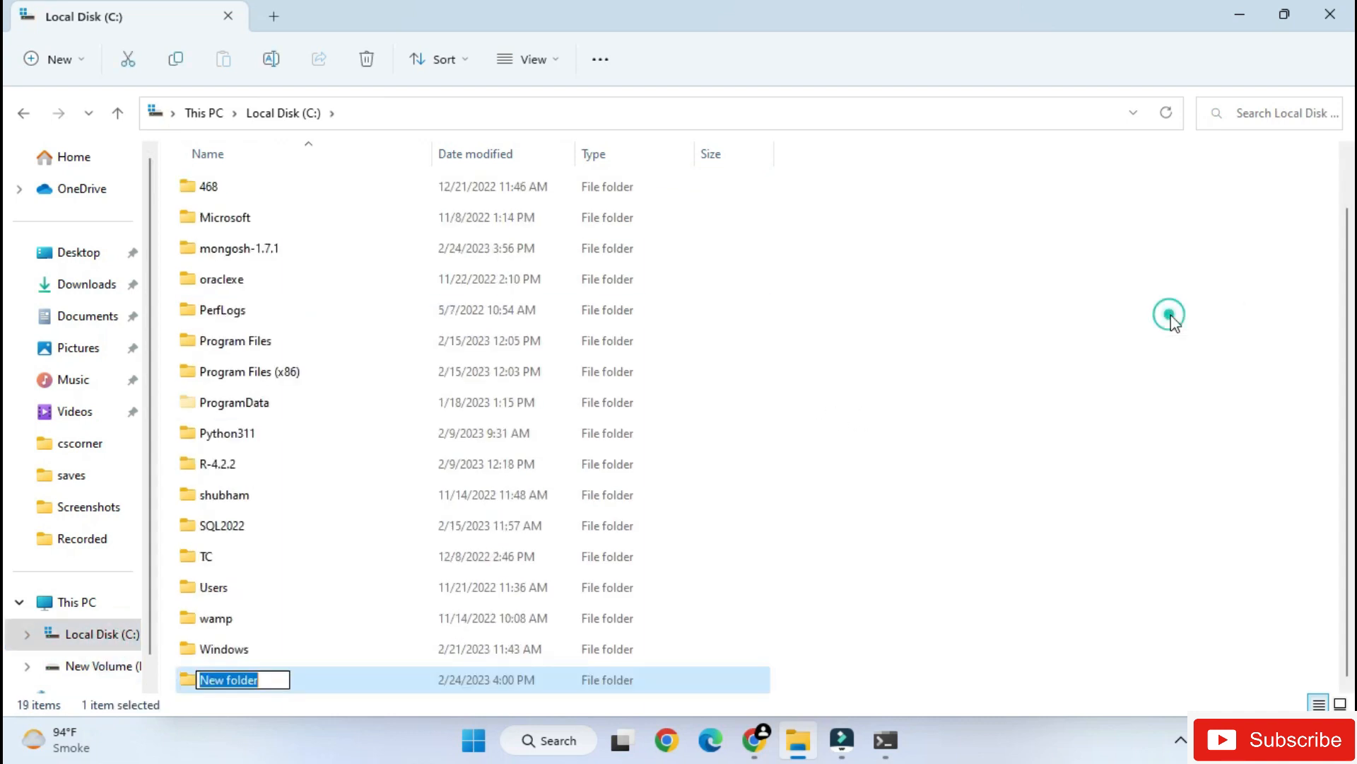
type("data")
key("Return")
key("Return")
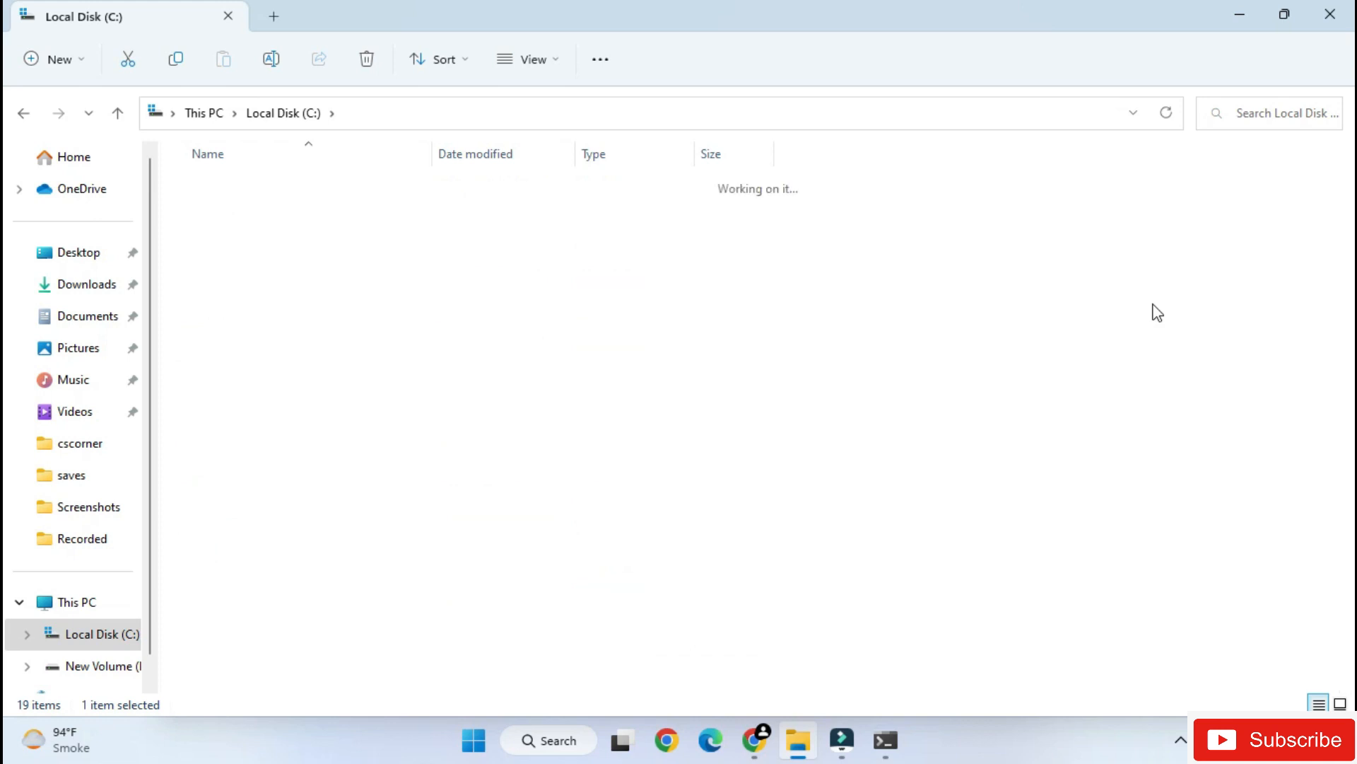
- Create a subfolder named db inside C:\data and close File Explorer
right_click(280, 230)
left_click(364, 375)
left_click(584, 388)
type("db")
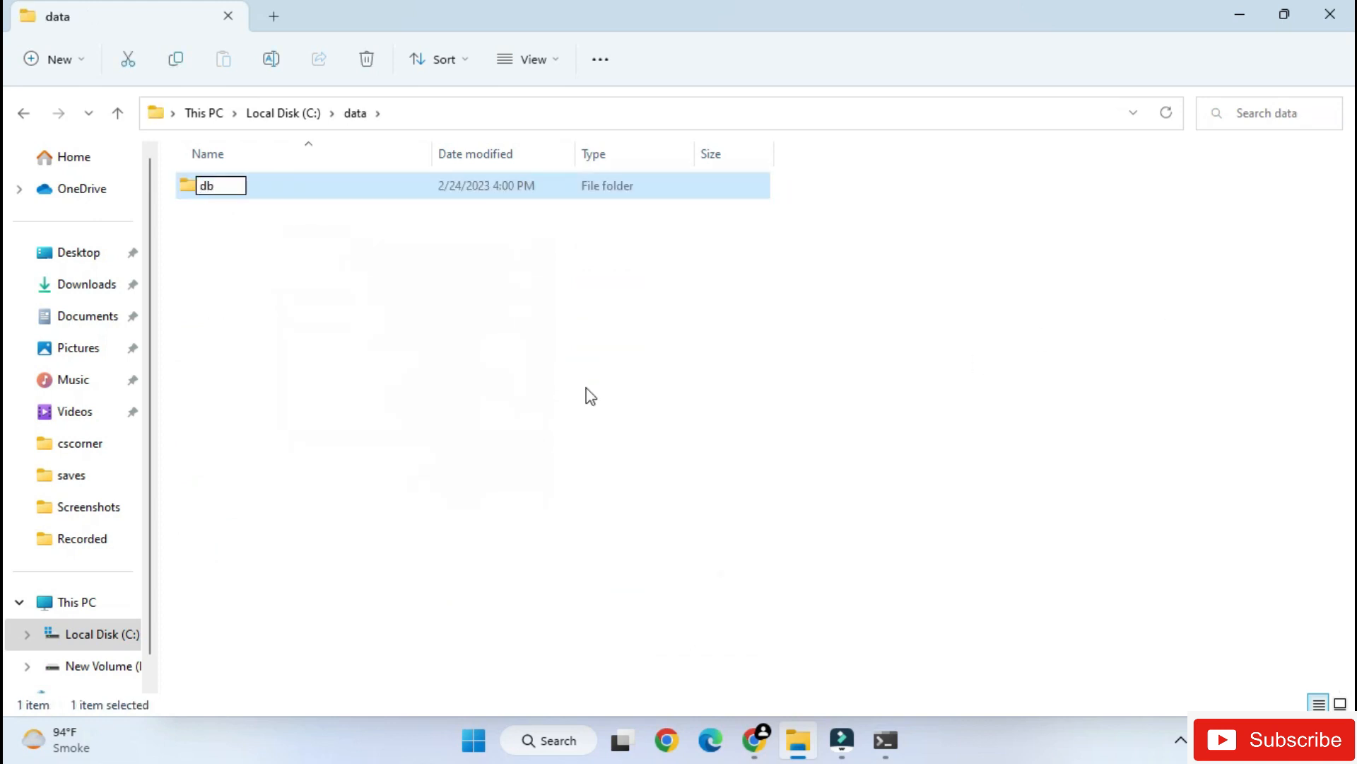
key("Return")
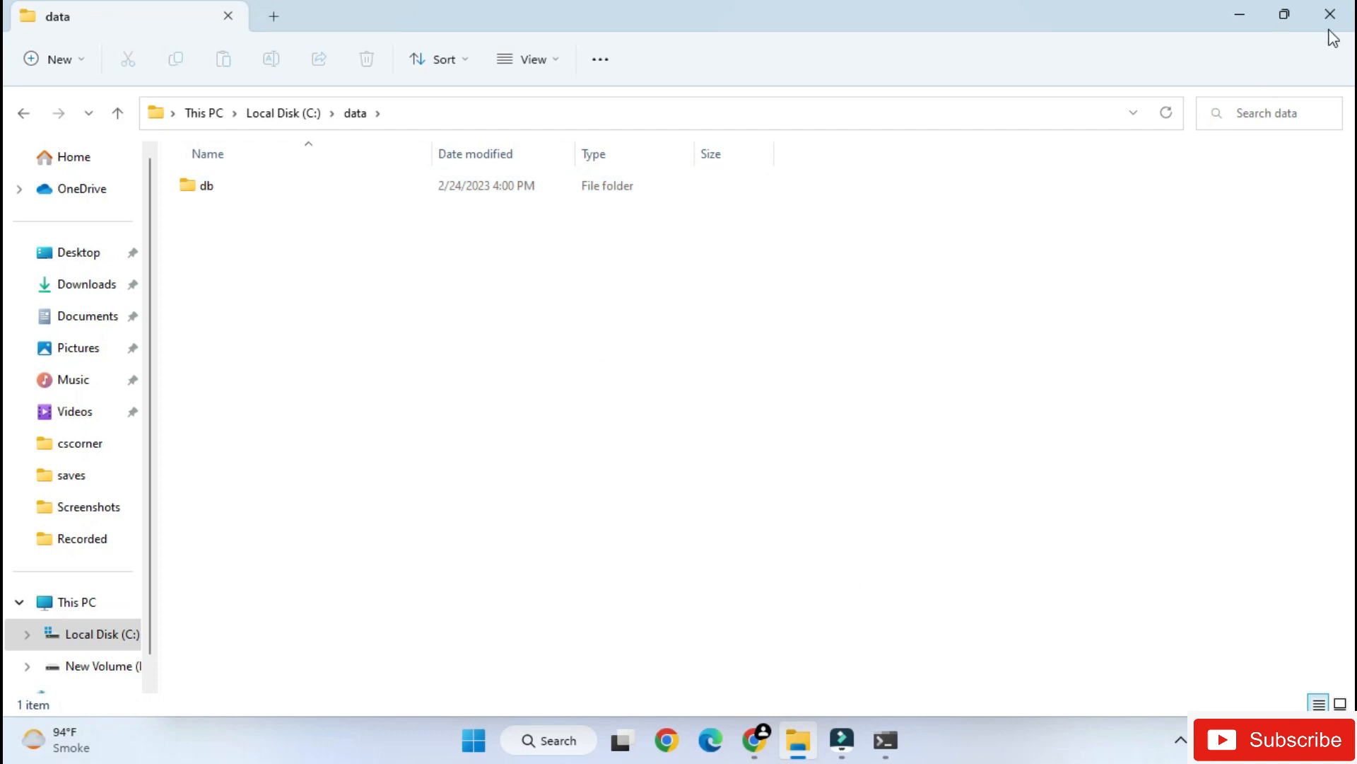
left_click(1330, 15)
- Run mongod again in Command Prompt, review its startup log, and close the window
scroll(901, 554, "down", 9)
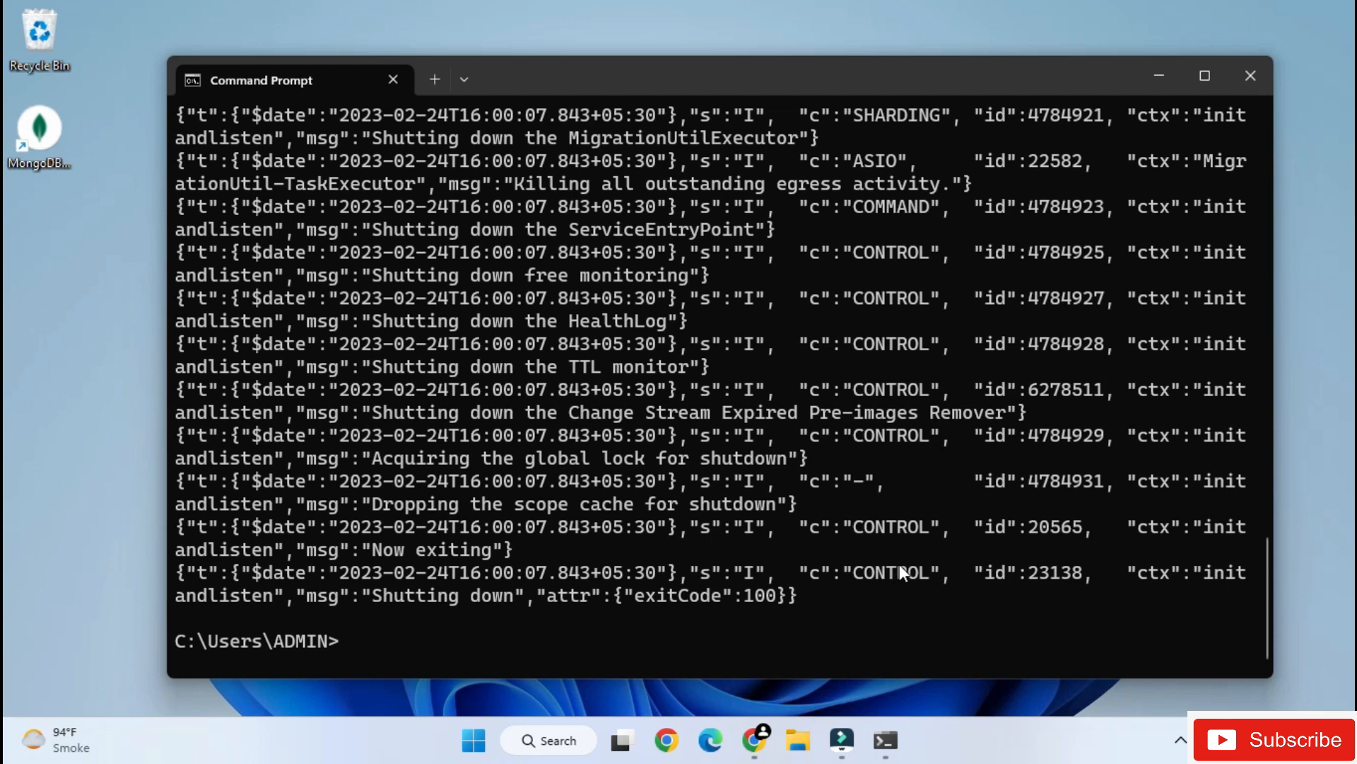
left_click(689, 588)
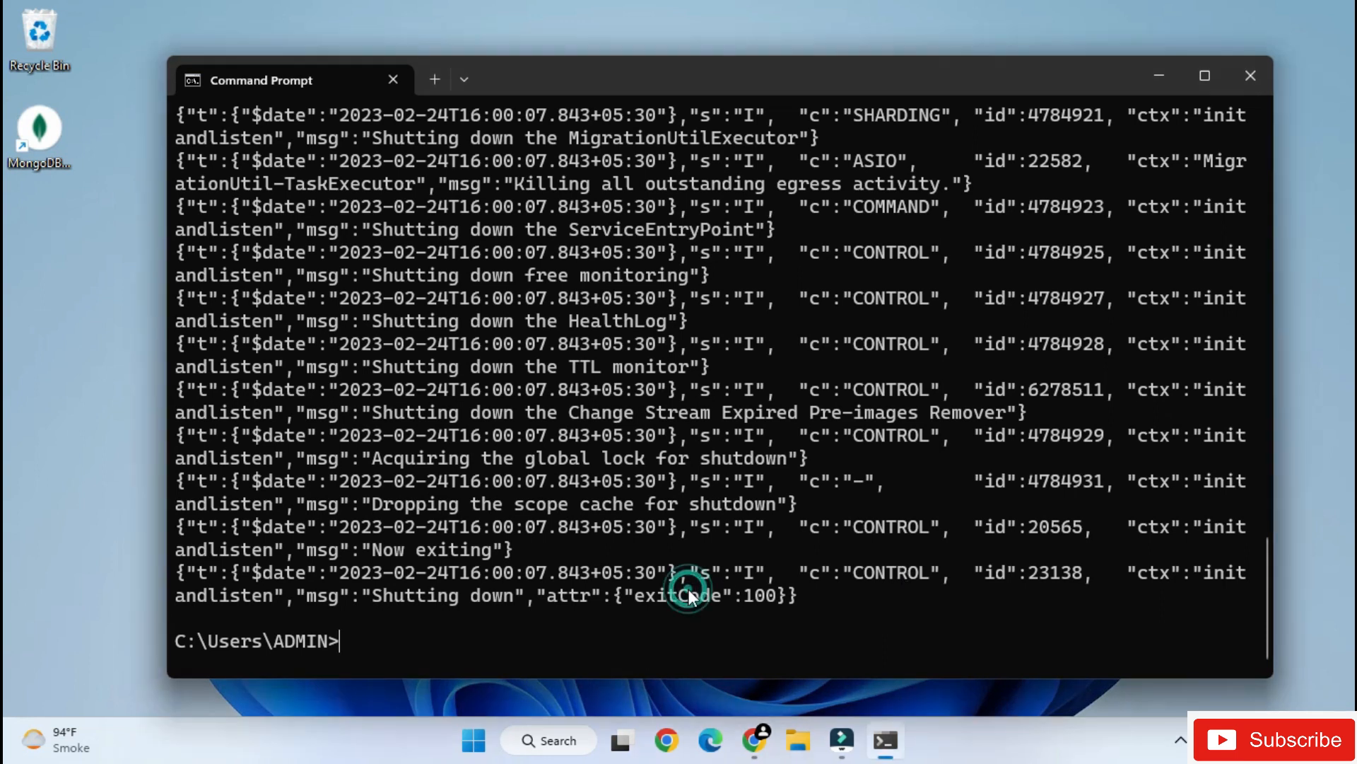
type("mongod")
key("Return")
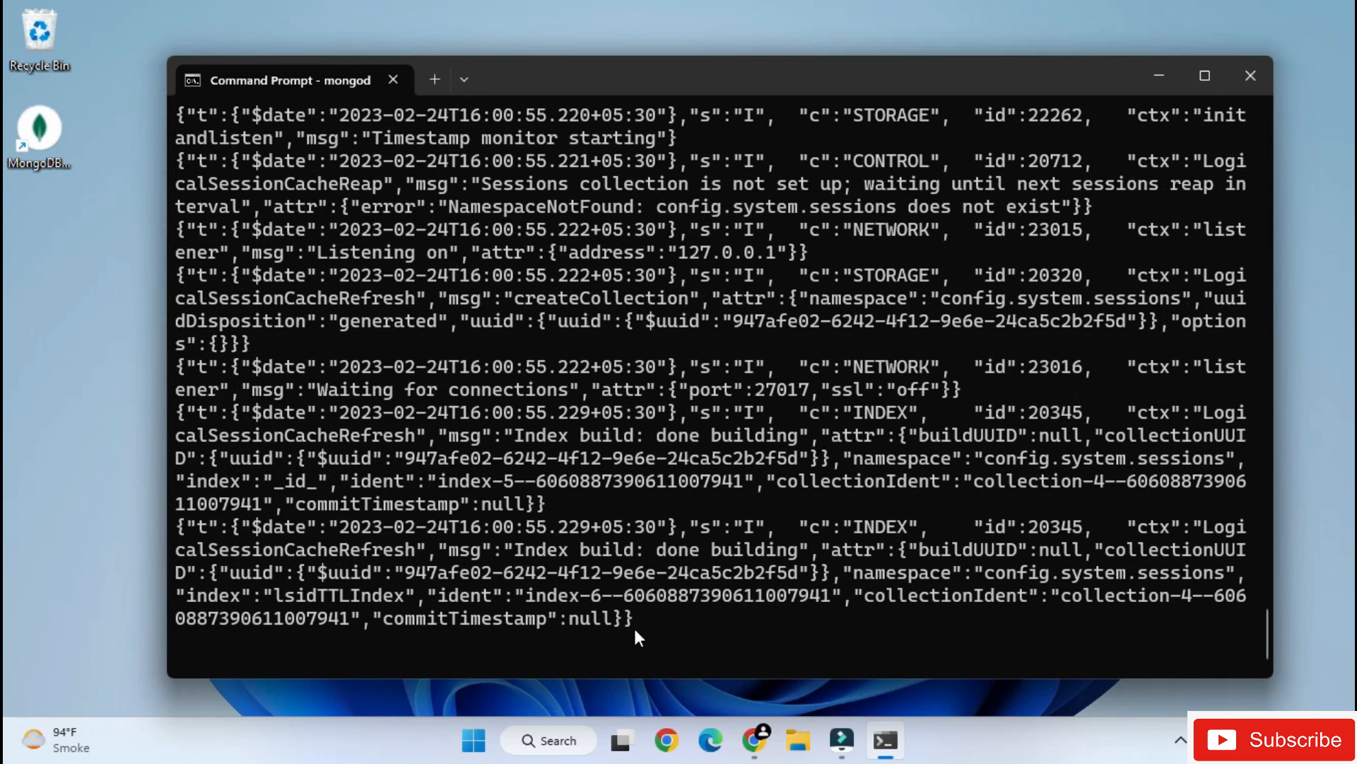
scroll(634, 626, "up", 10)
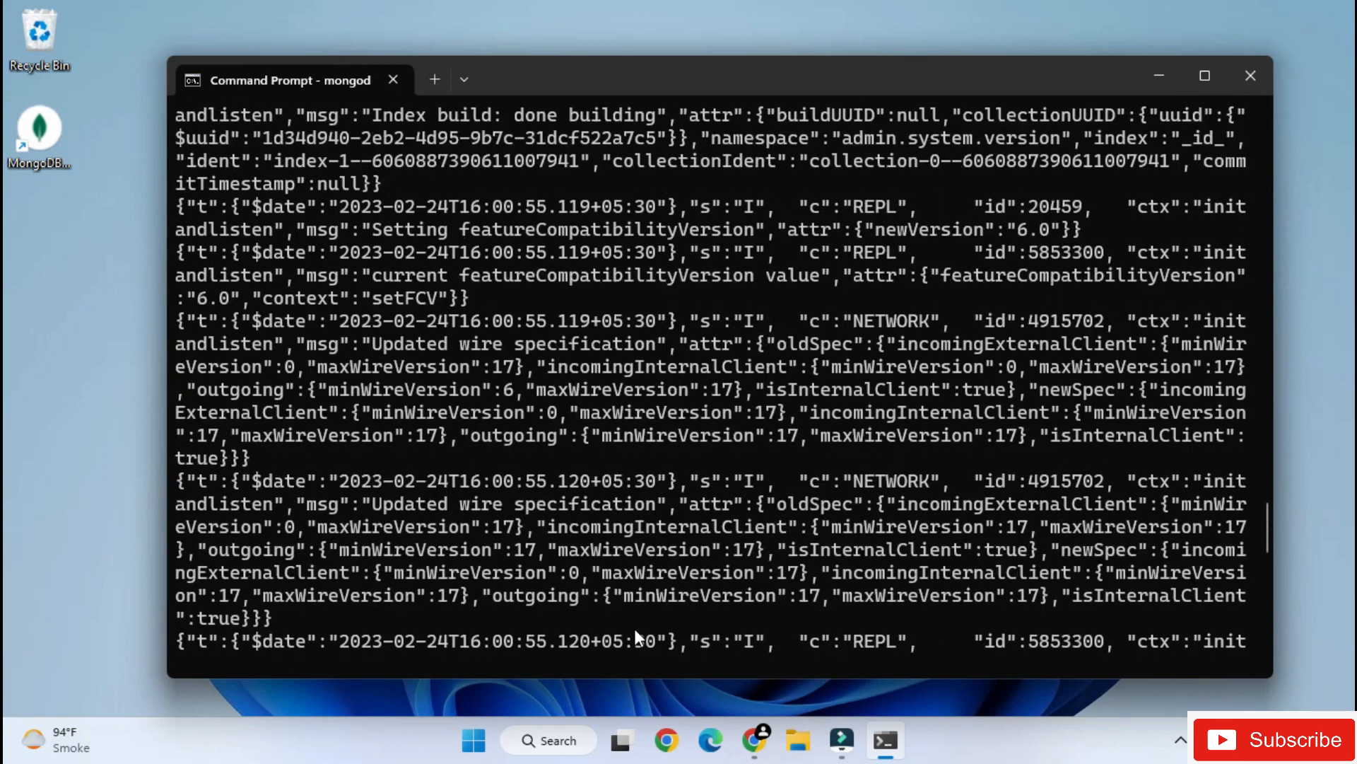
scroll(634, 629, "down", 10)
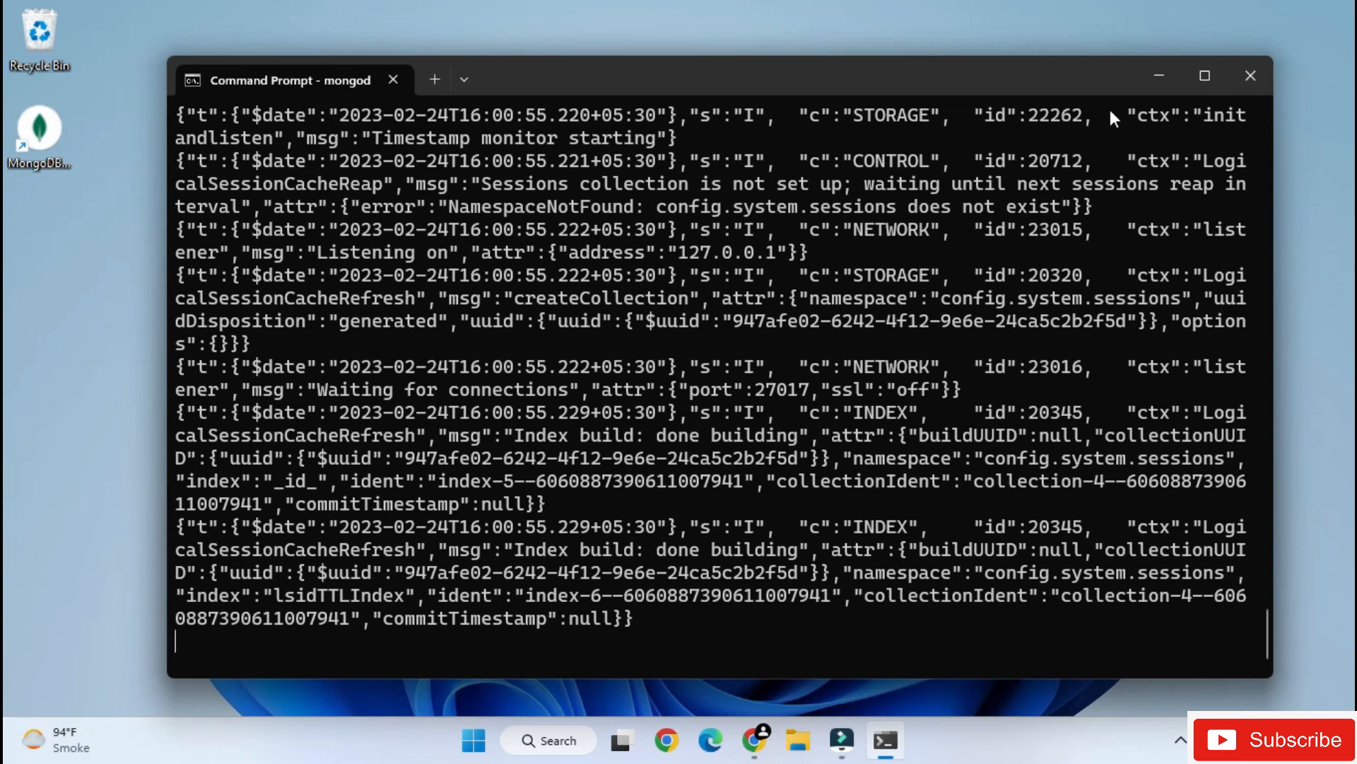
left_click(1249, 88)
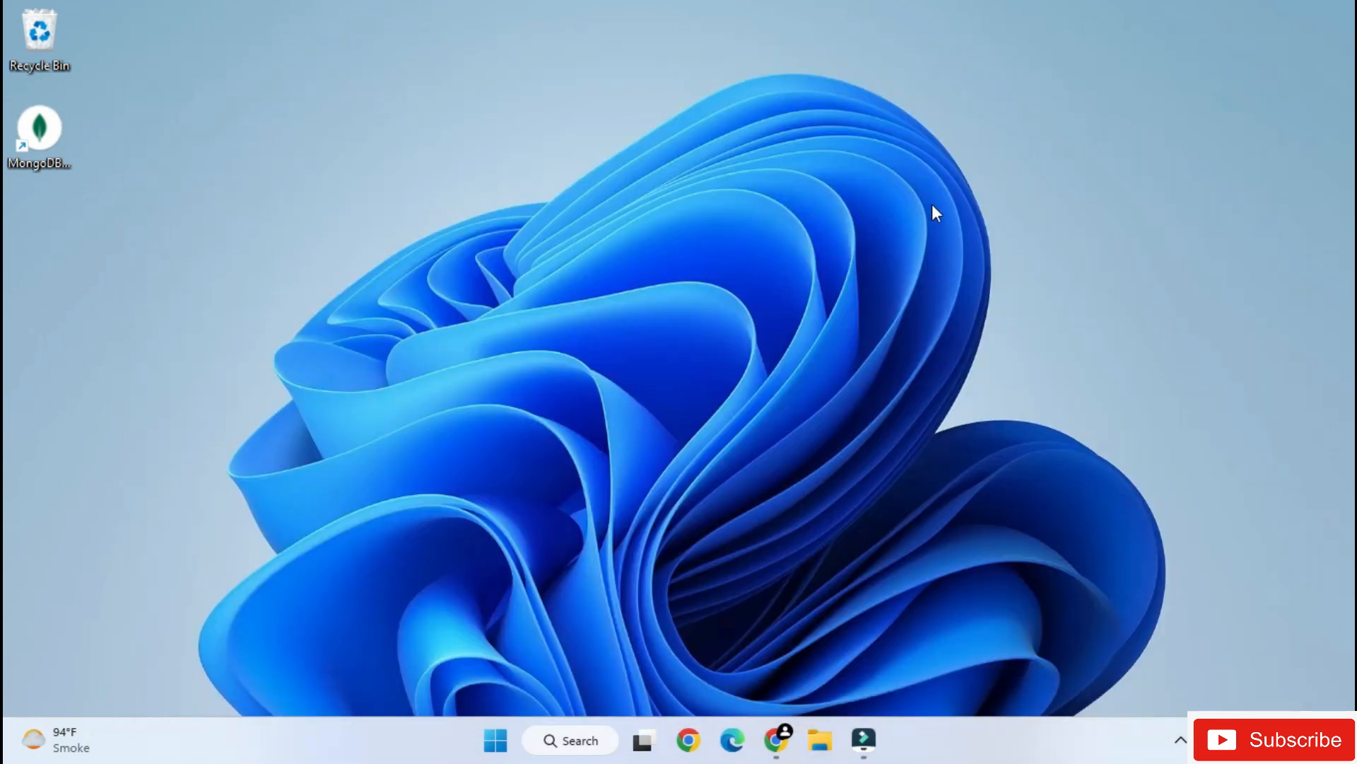
- Check the contents of the bin folder under C:\mongosh-1.7.1\mongosh-1.7.1-win32-x64 in File Explorer, and close the window
left_click(820, 739)
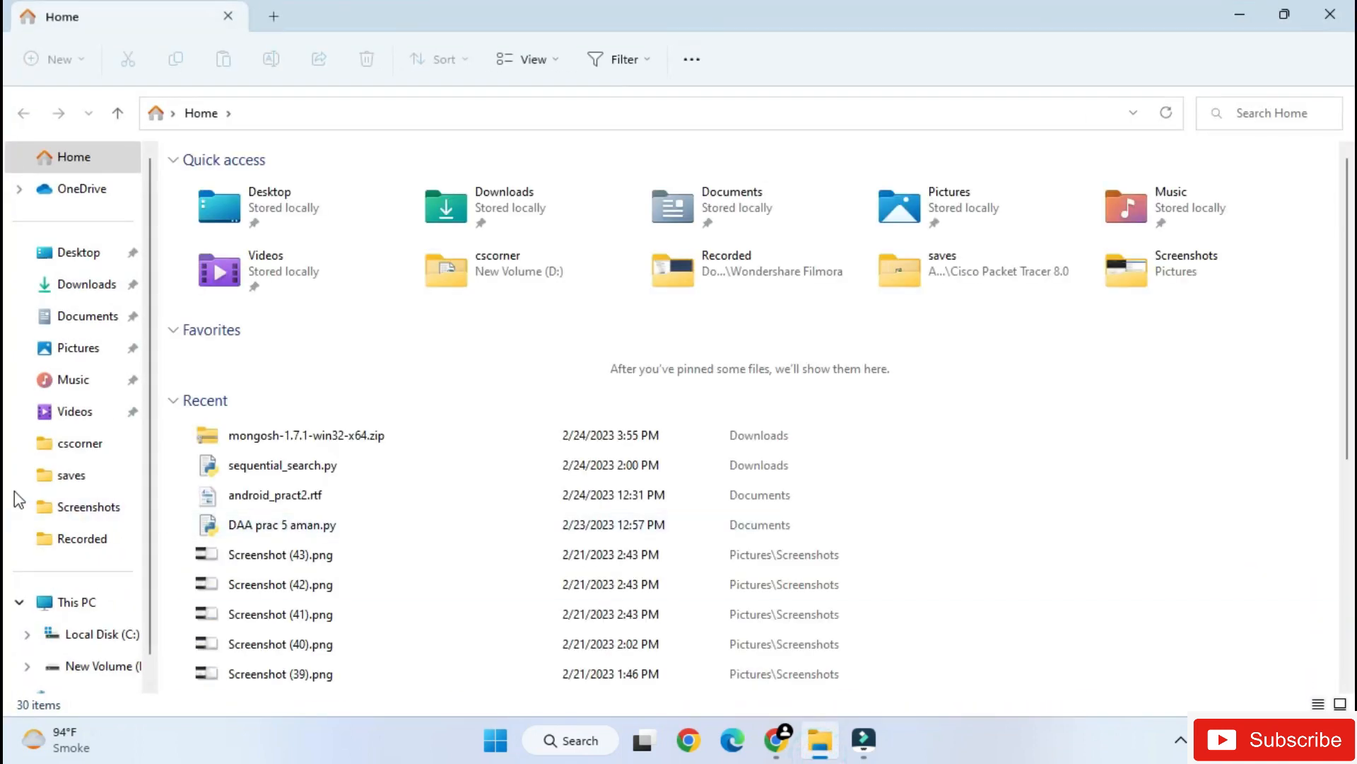
left_click(87, 635)
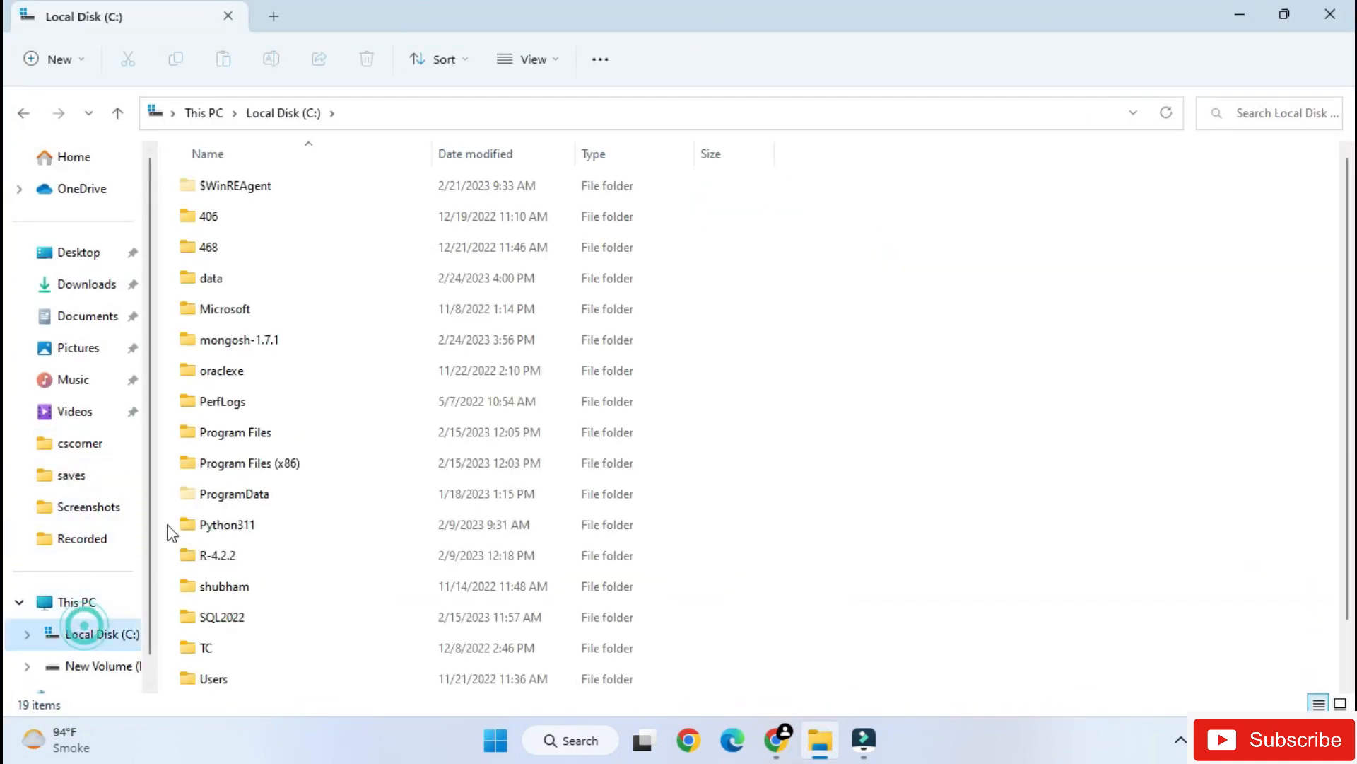
double_click(299, 331)
double_click(292, 197)
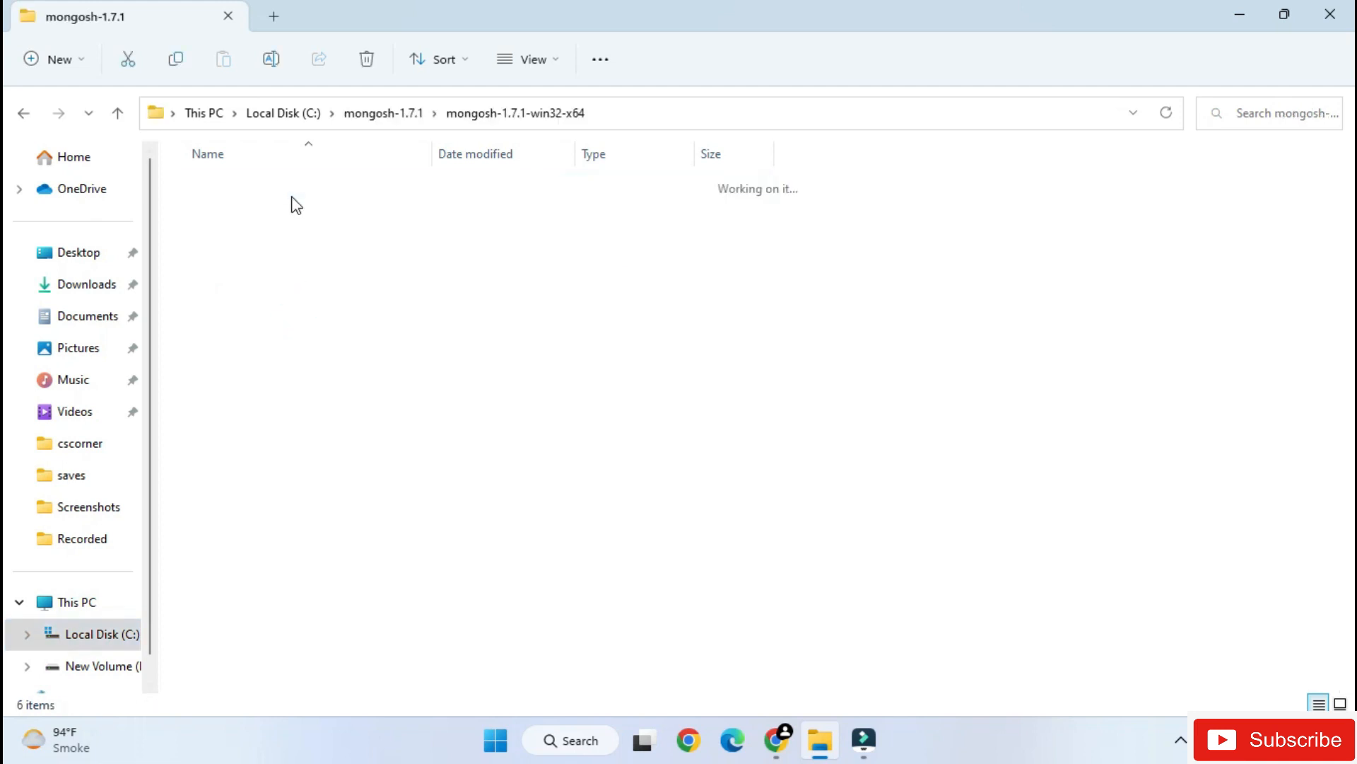
left_click(292, 196)
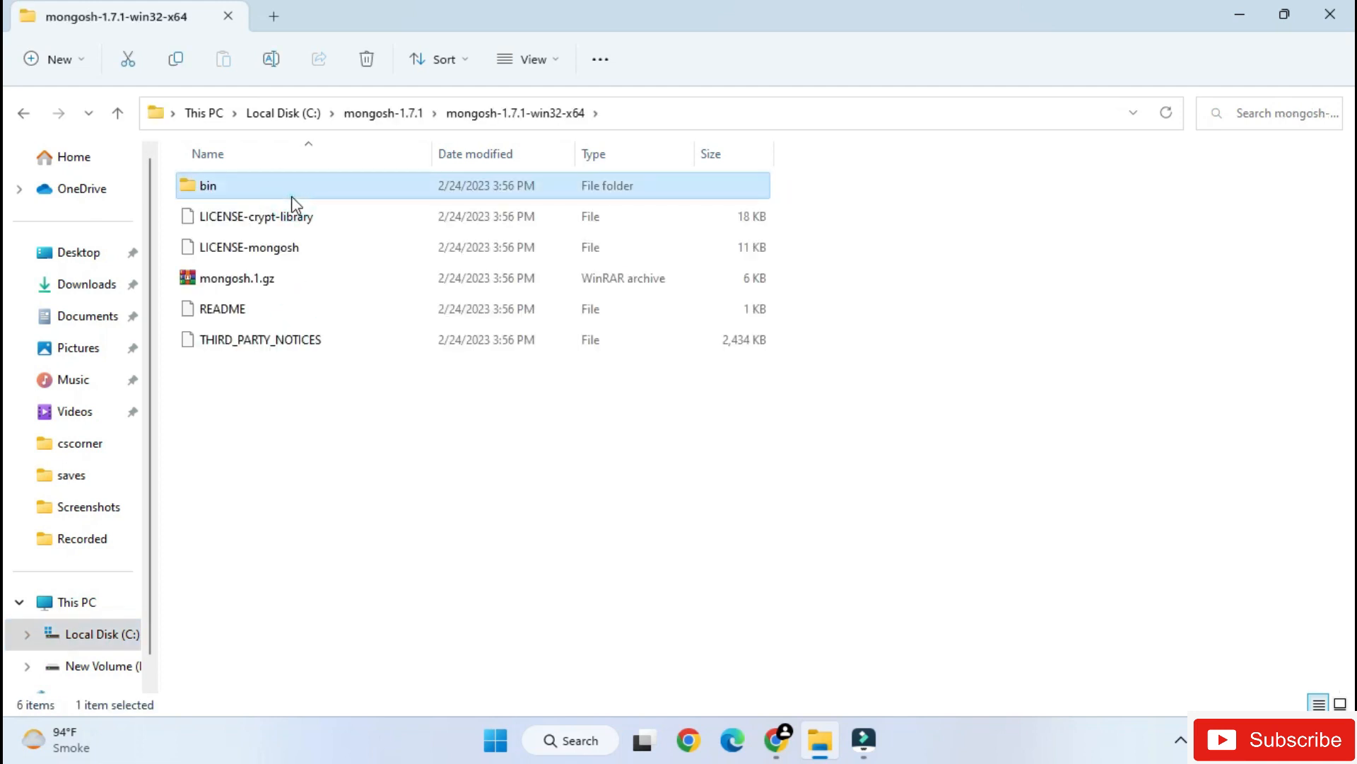
double_click(293, 195)
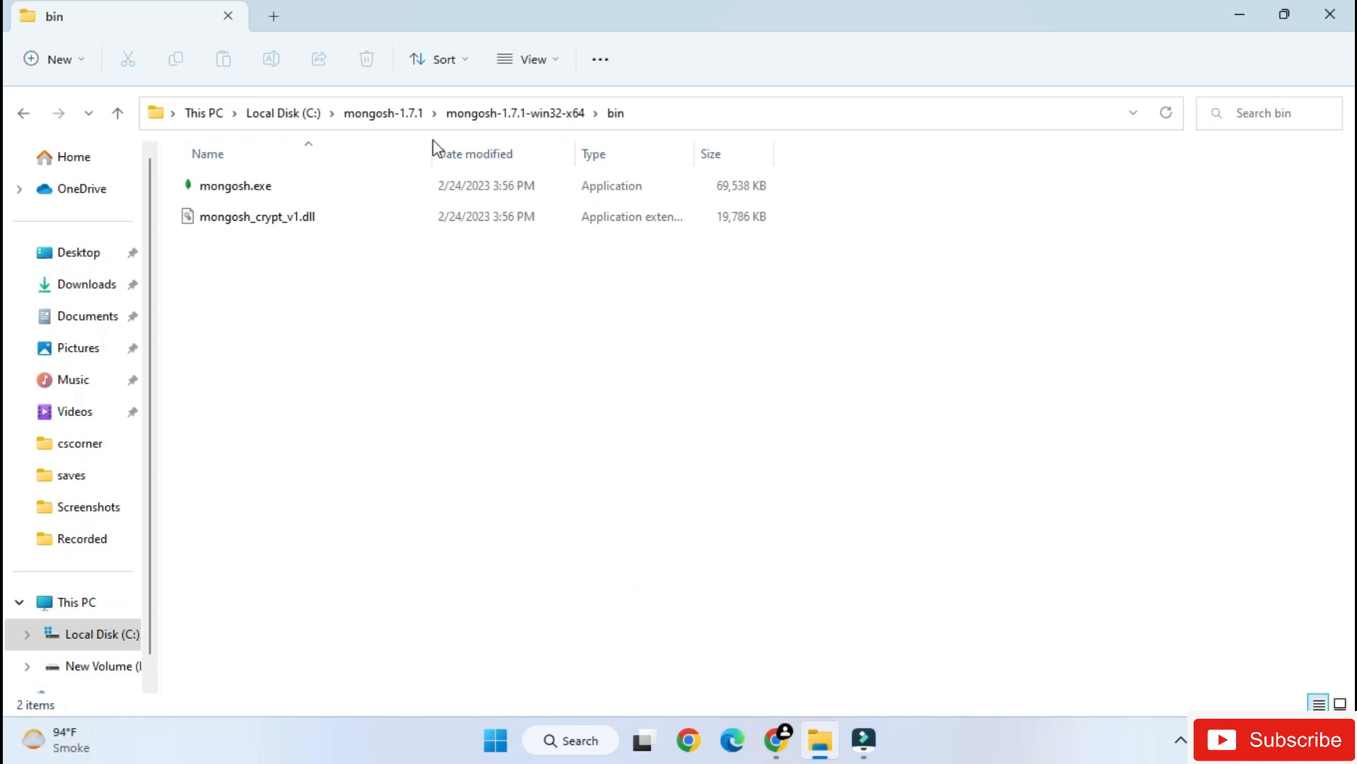
left_click(1330, 14)
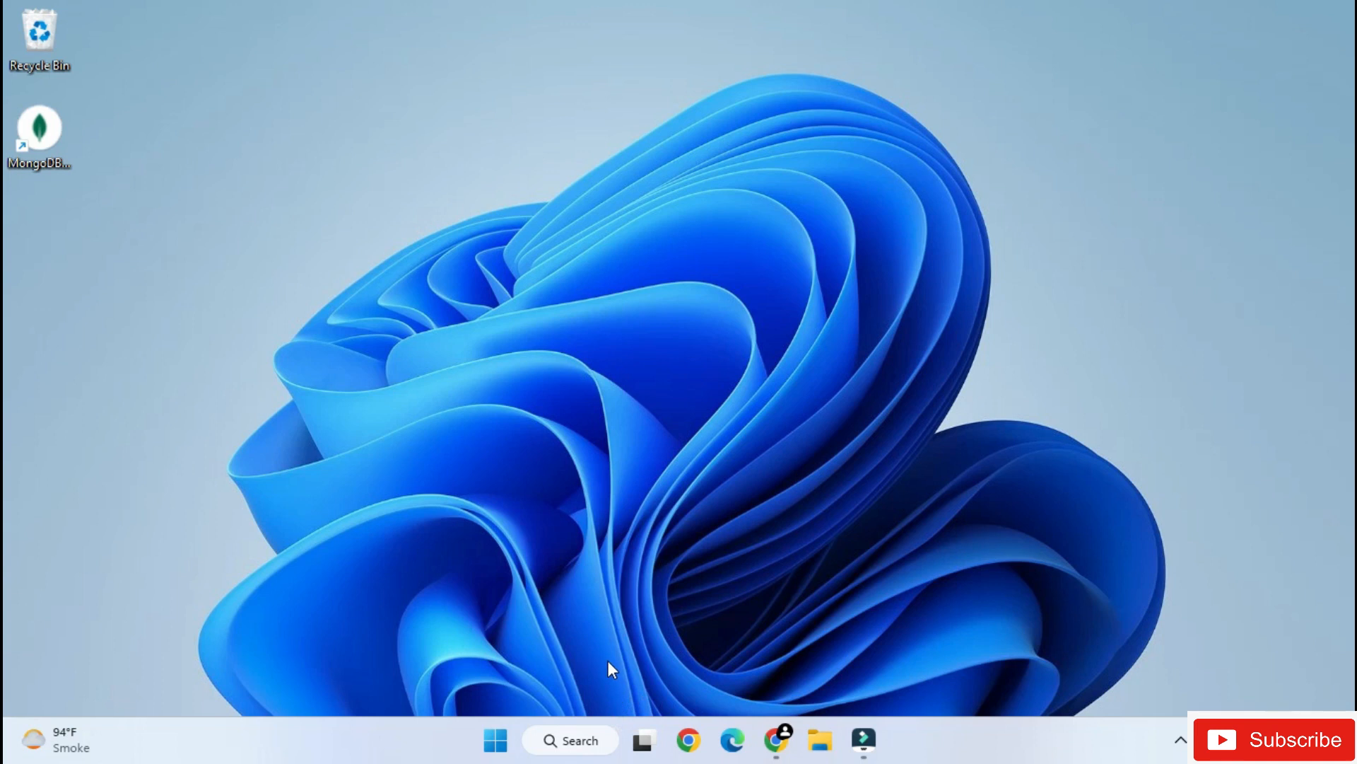
- Open a new Command Prompt and start the MongoDB Shell with mongosh
left_click(576, 740)
type("cmd")
key("Return")
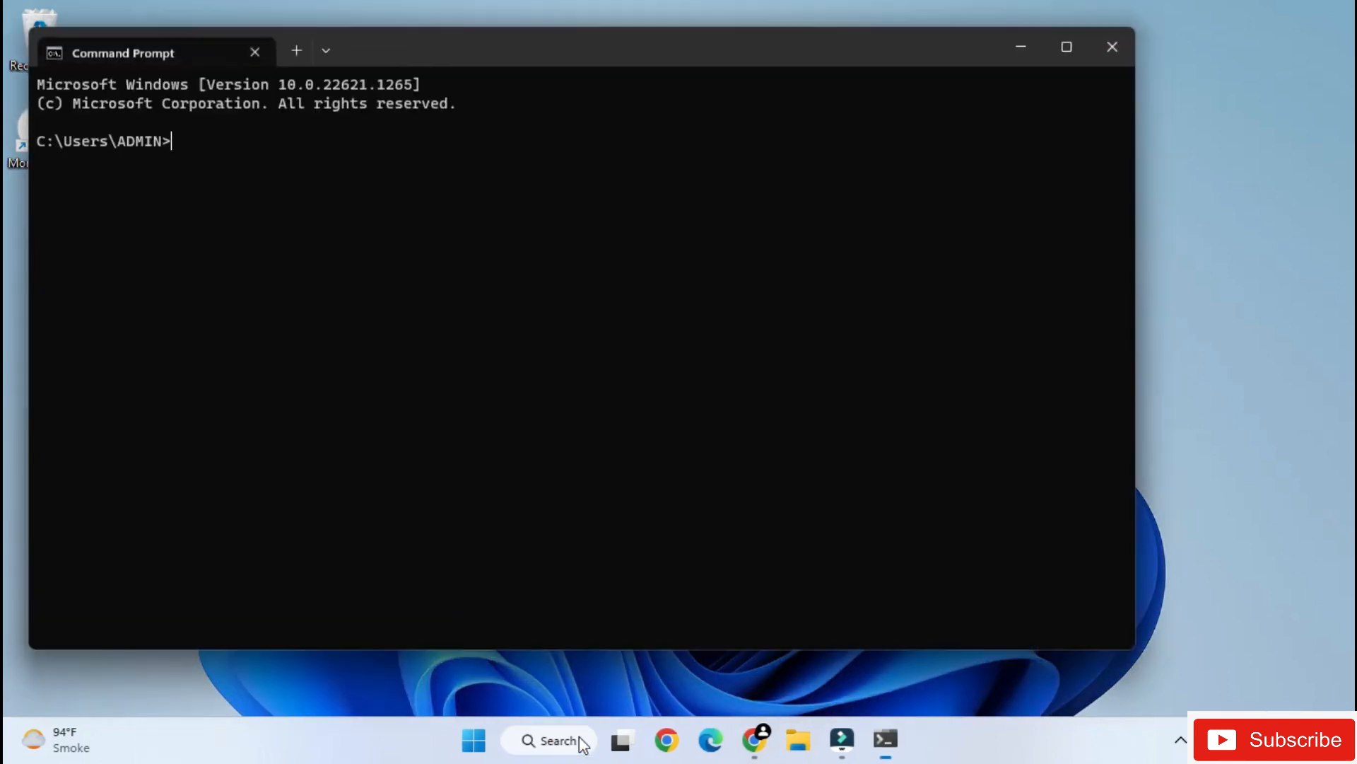
left_click_drag(518, 41, 686, 41)
type("mongosh")
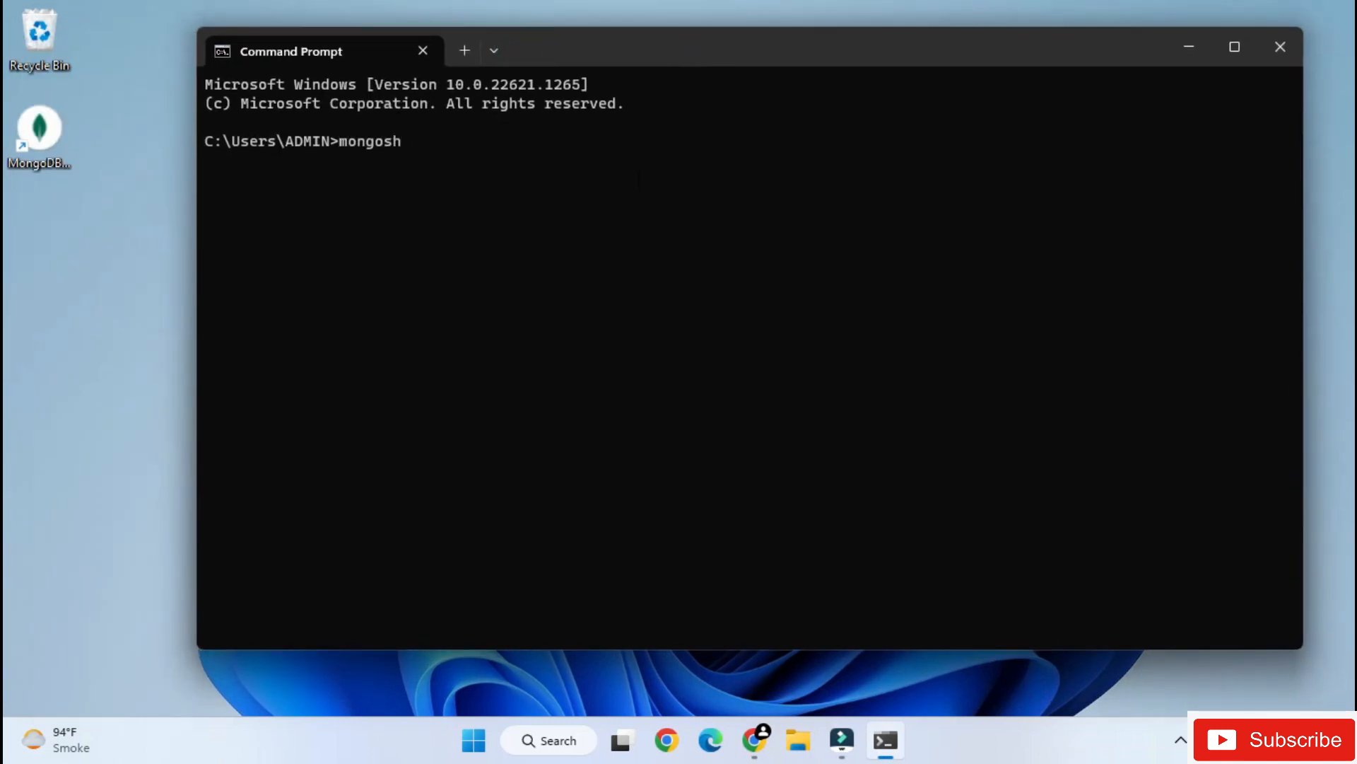
key("Return")
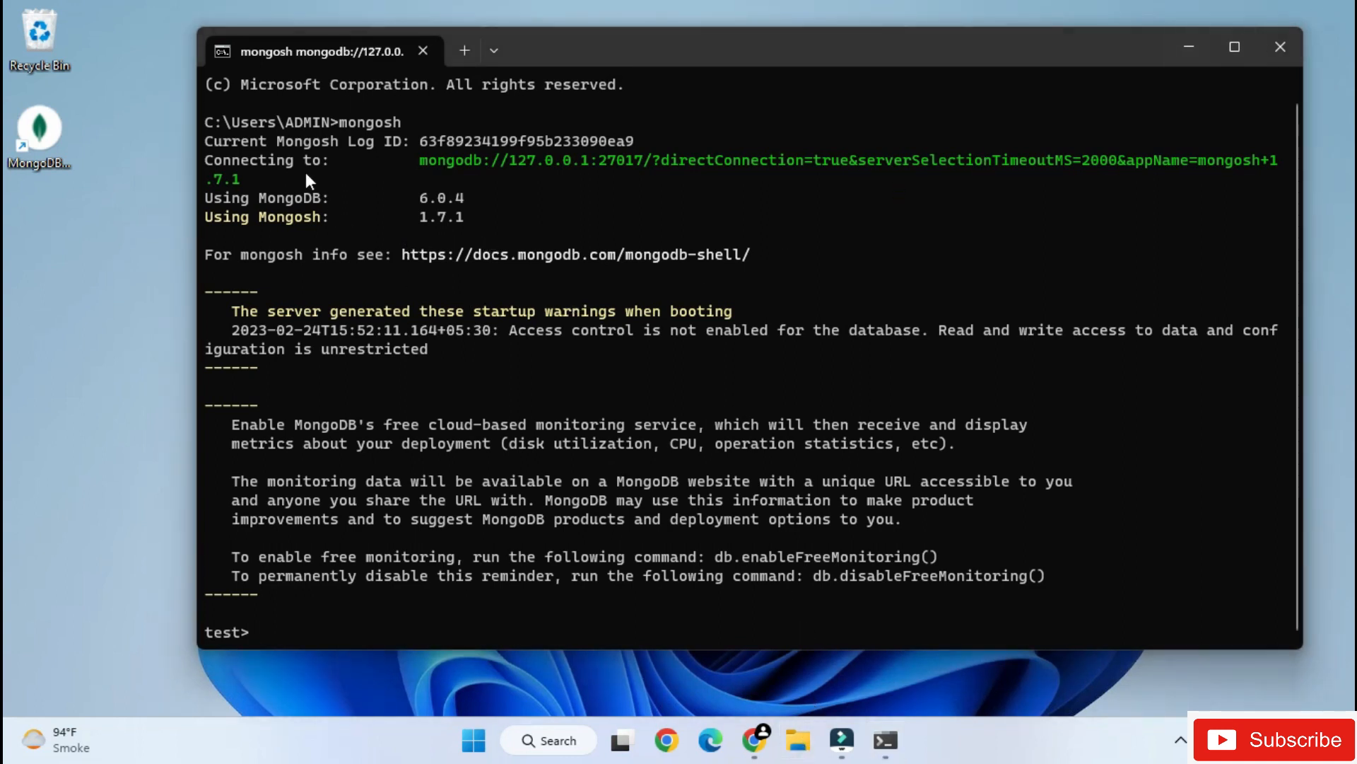
- Review the shell's connection output and test prompt, and list the existing databases with show dbs
scroll(305, 172, "up", 1)
left_click_drag(268, 629, 202, 635)
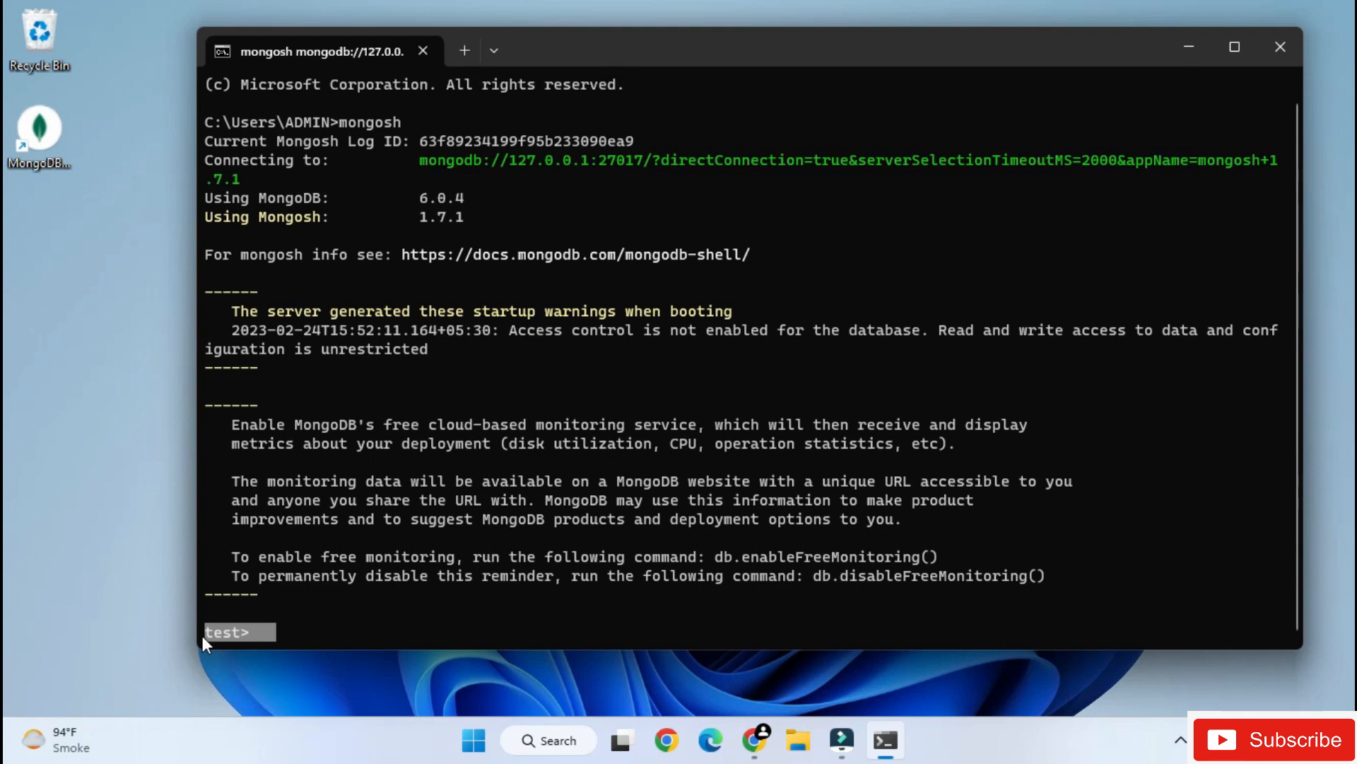
left_click(359, 627)
type("show dbs")
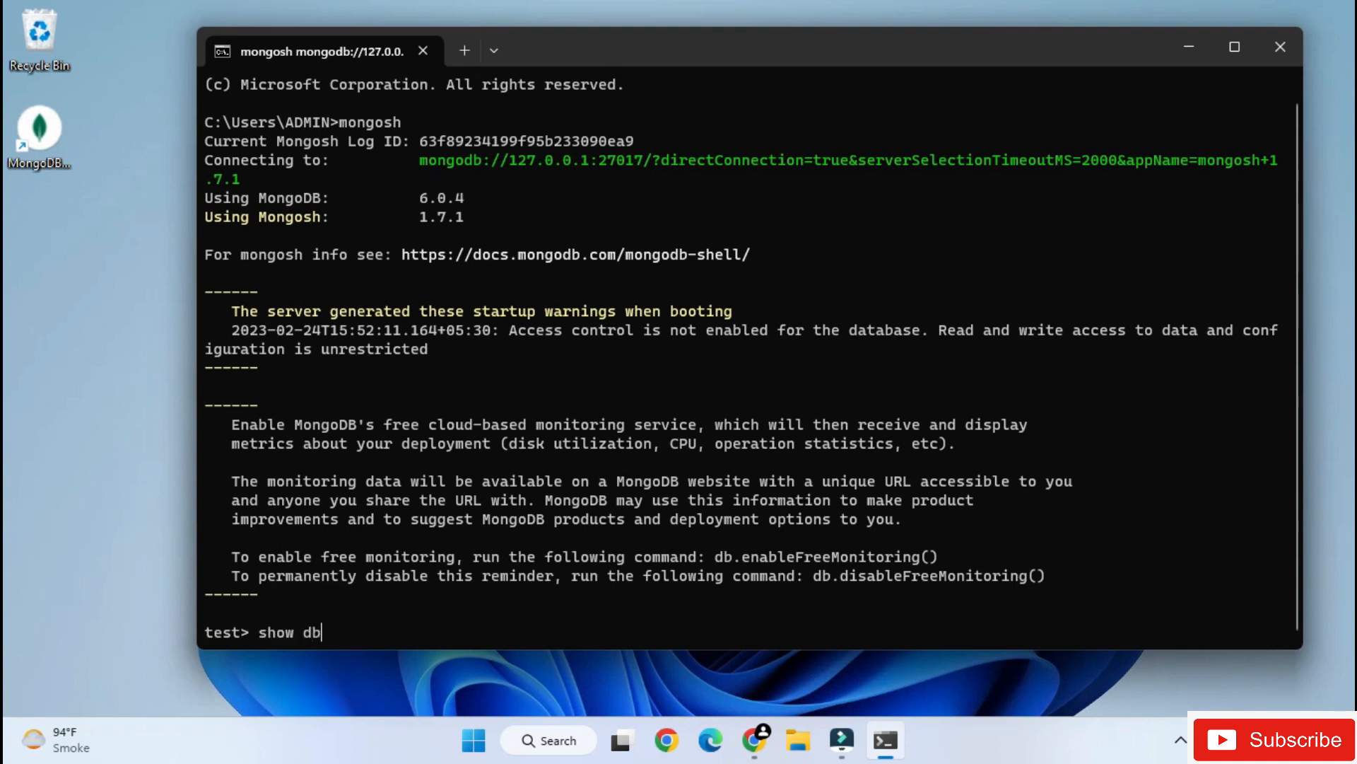
key("Return")
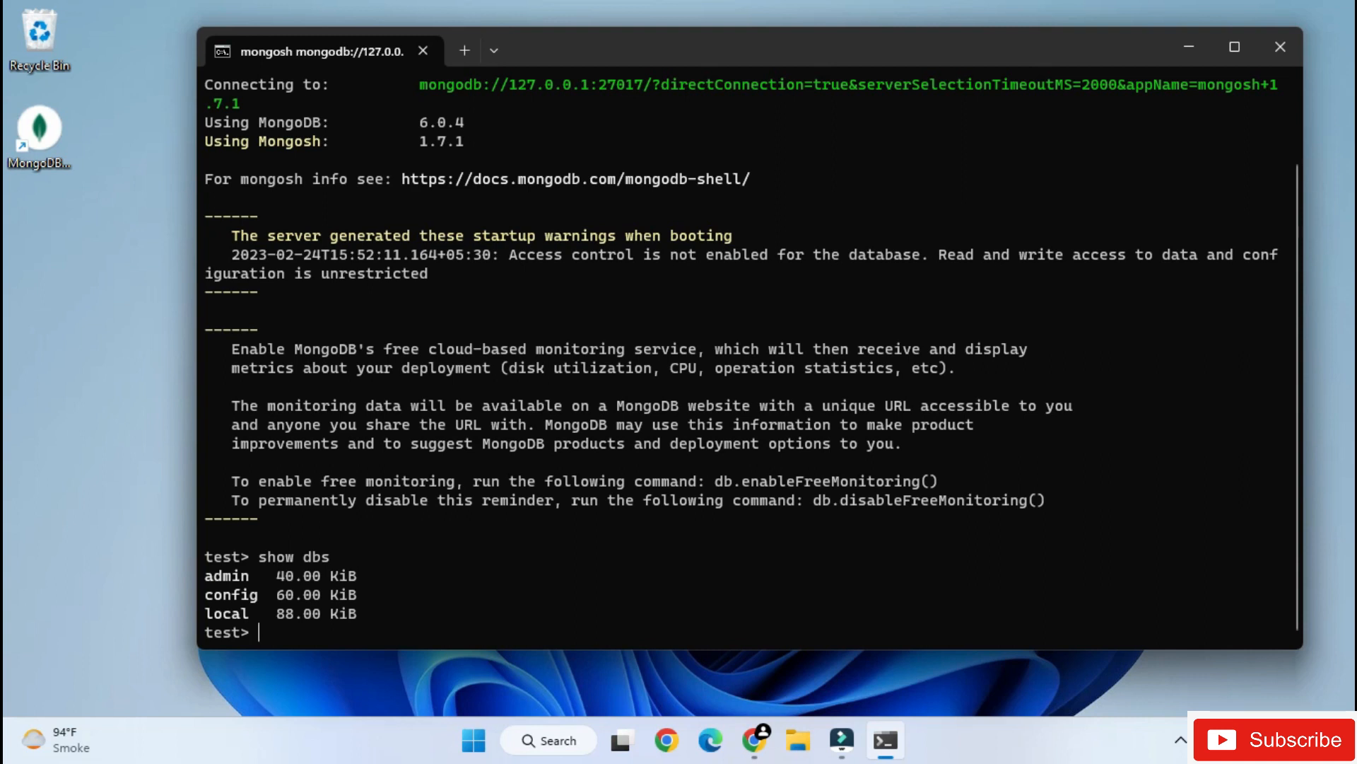
- Switch to a database named cscorner with the use command and list the databases from there
type("use cscorner")
key("Return")
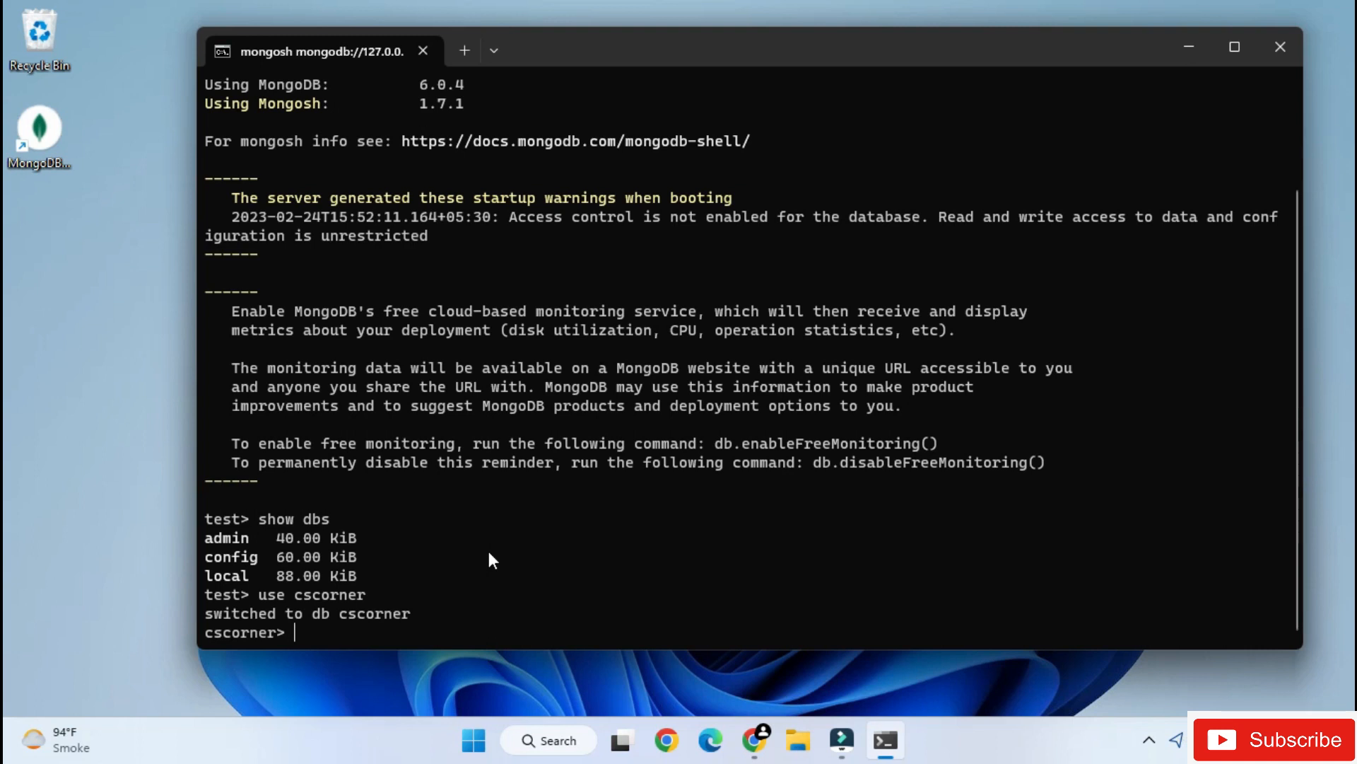
key("Up")
key("Up")
key("Return")
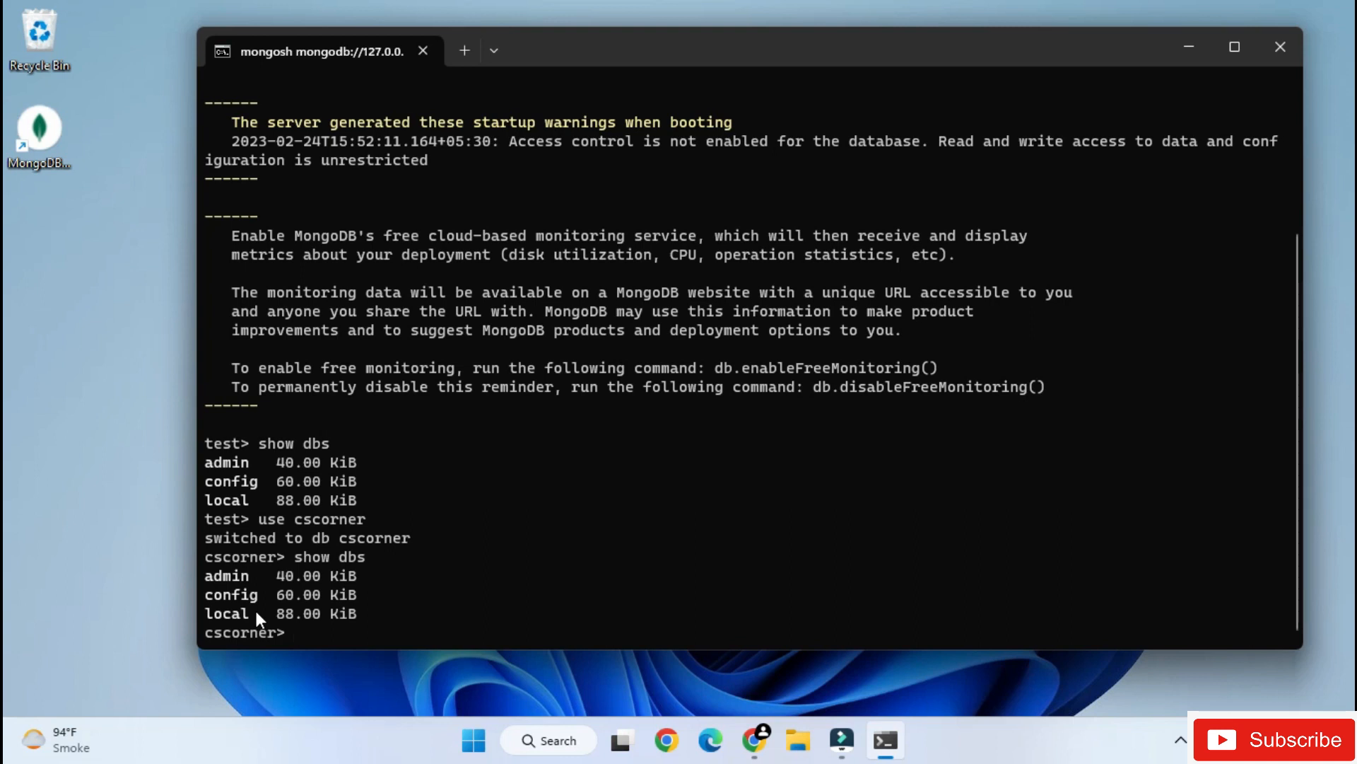
- Create a collection named students in the cscorner database with db.createCollection("students")
type("db.createCX")
key("BackSpace")
type("olle")
key("BackSpace")
type("ection(\"")
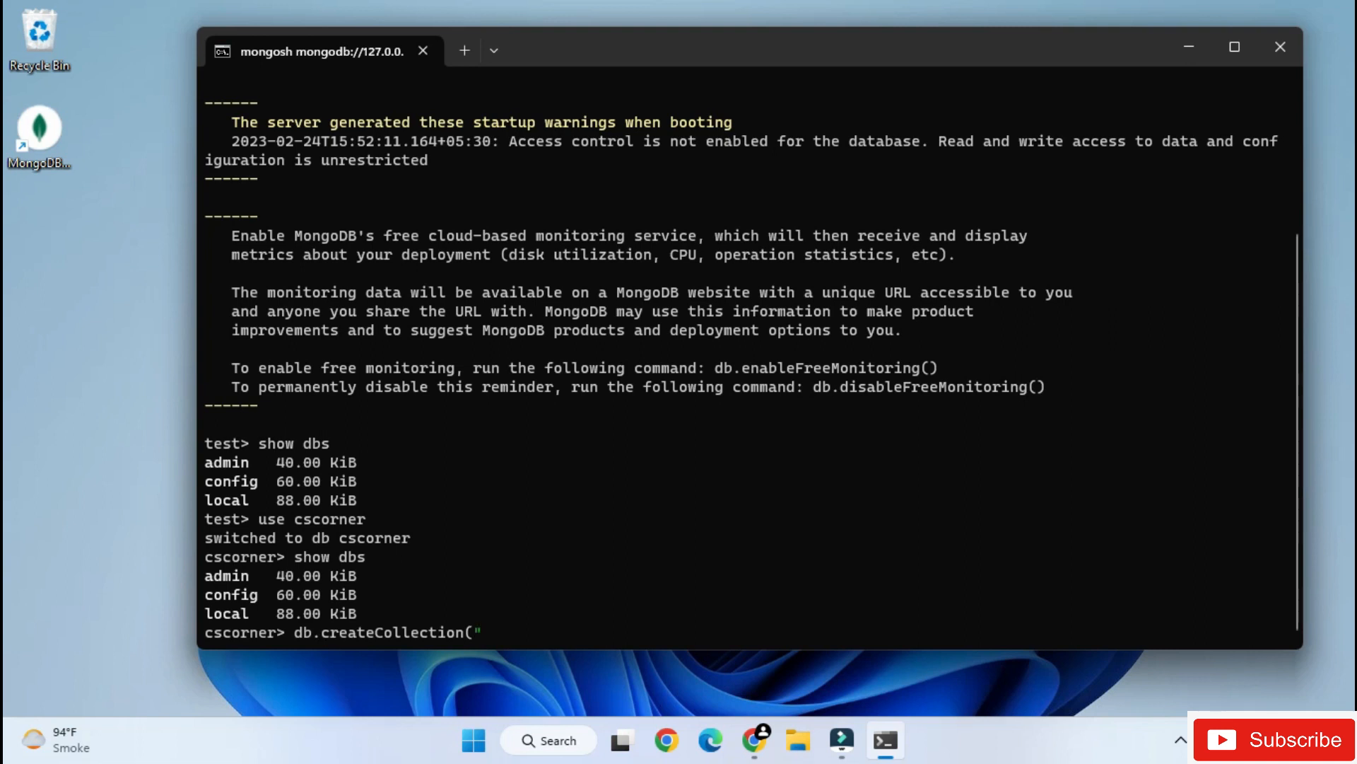
type("students\")")
key("Return")
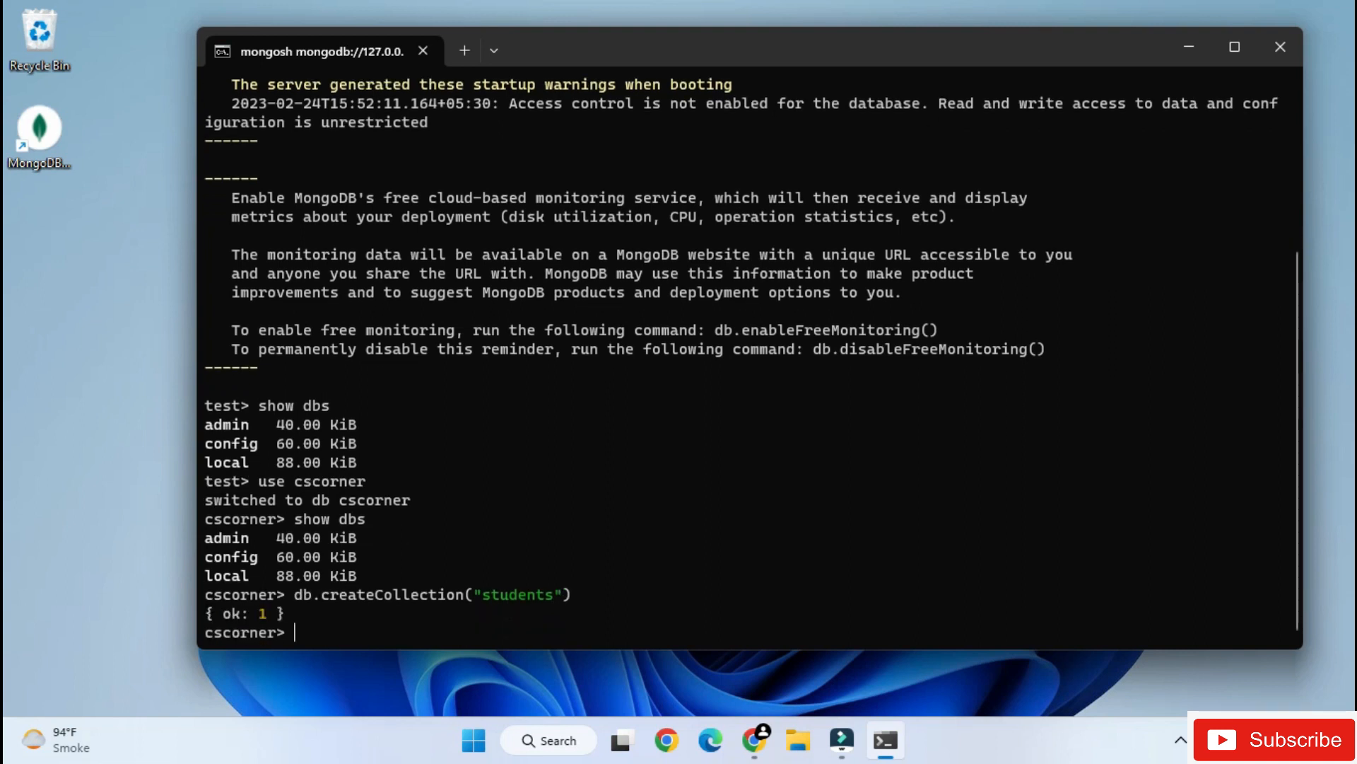
- Rerun show dbs to check whether cscorner is listed with its students collection in place
key("Up")
key("Up")
key("Return")
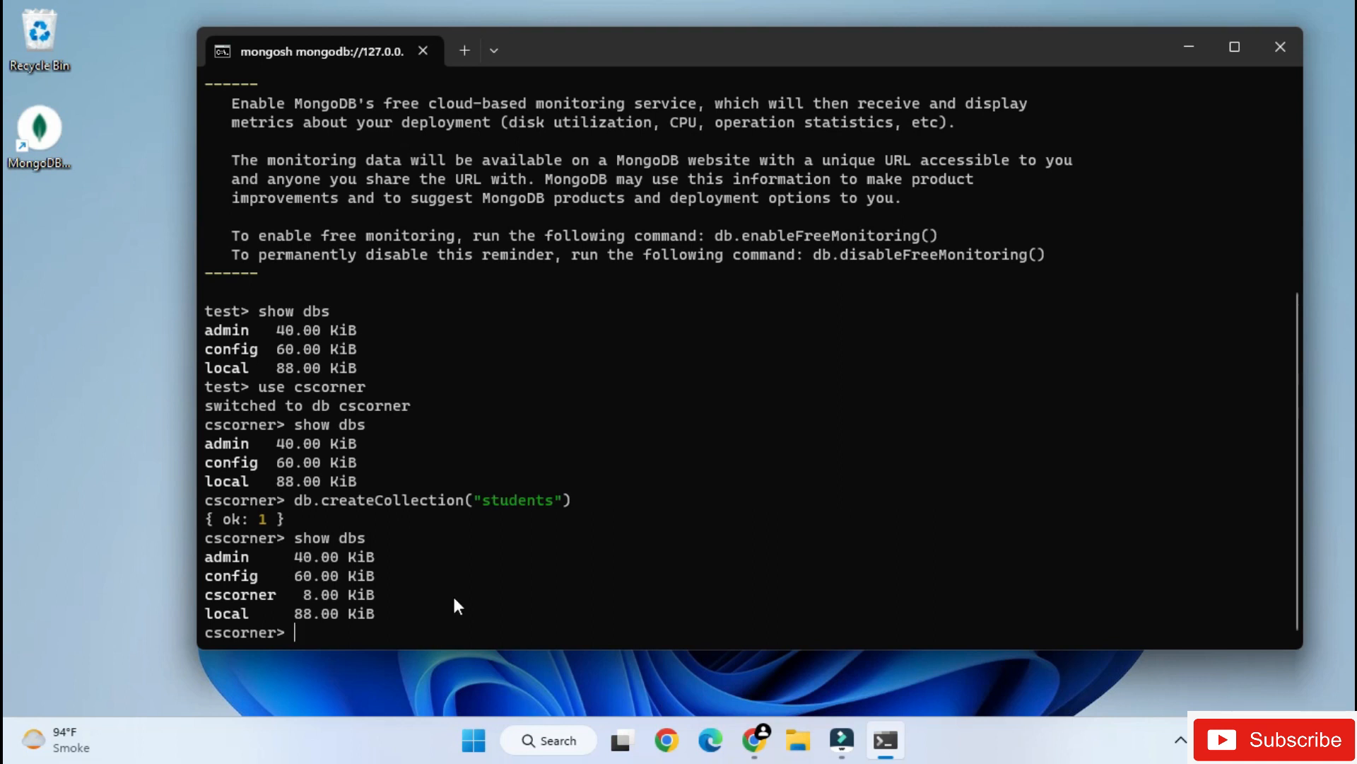
- Insert one document into the students collection with insertOne, setting rollno to 1 and name to the student's first name
type("db.students.in")
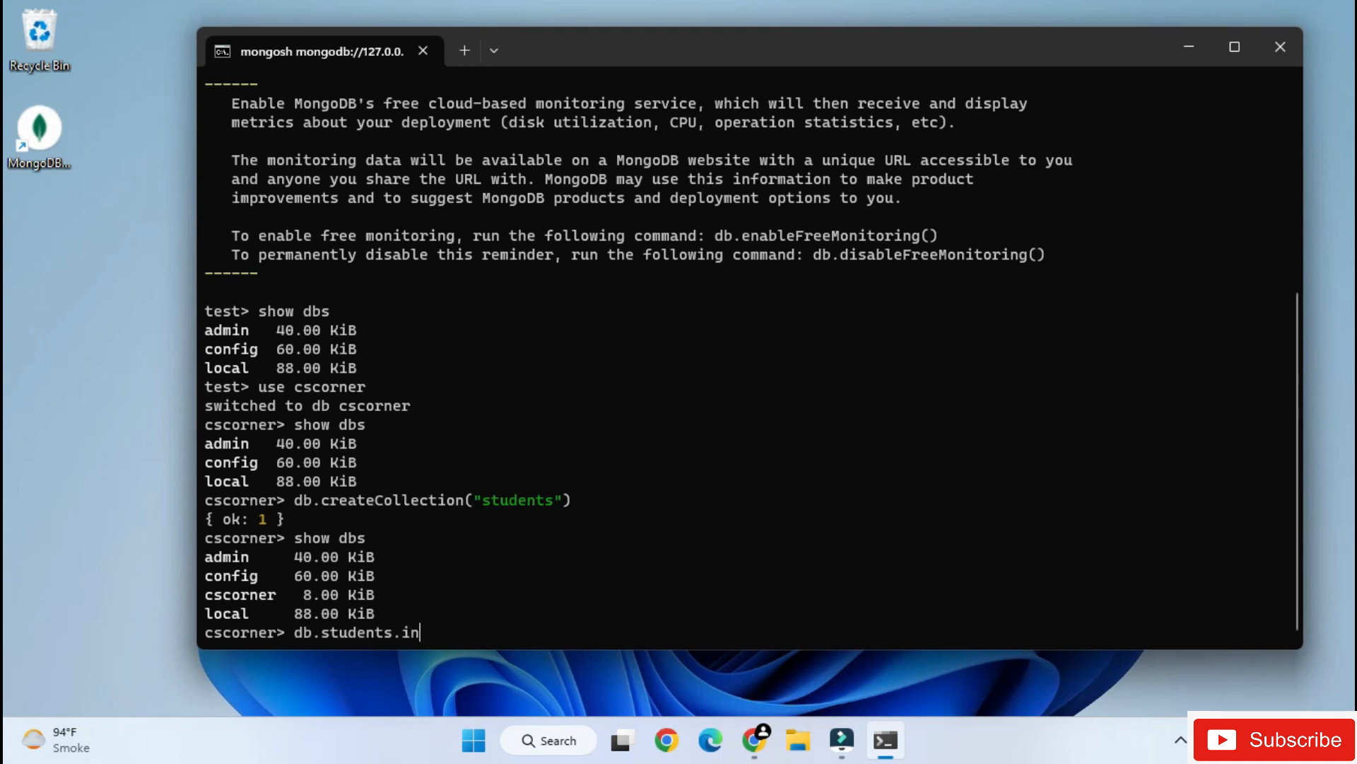
type("sertOne({\"rollno\":")
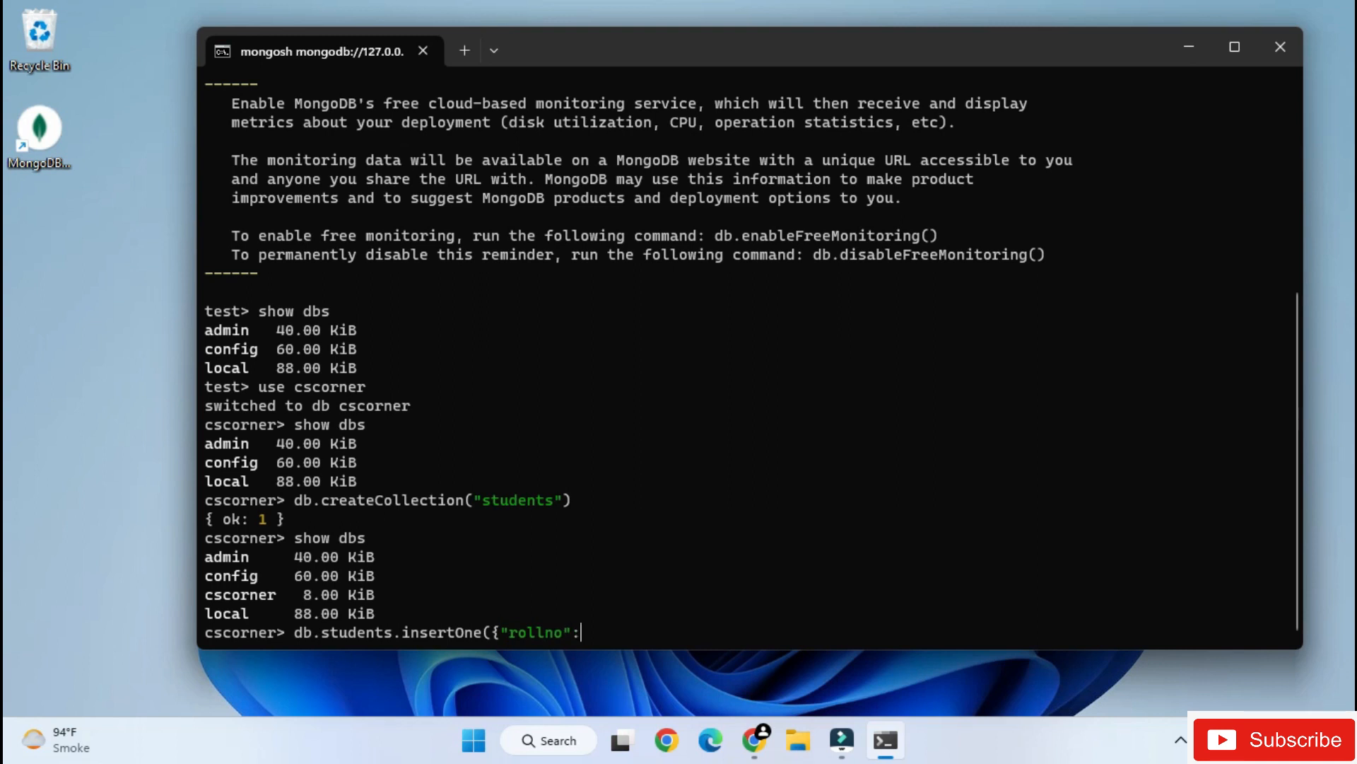
type("1,\"name\":\"sunita\"})")
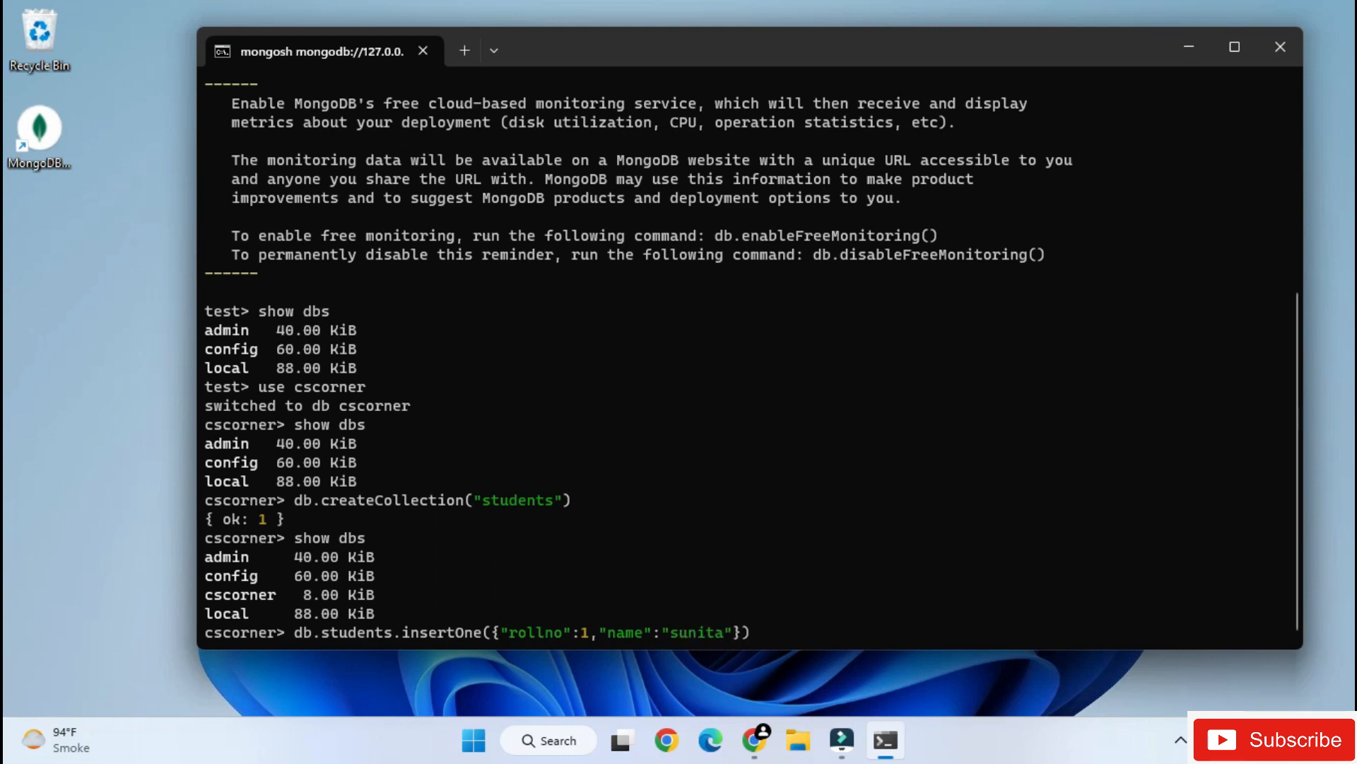
key("Return")
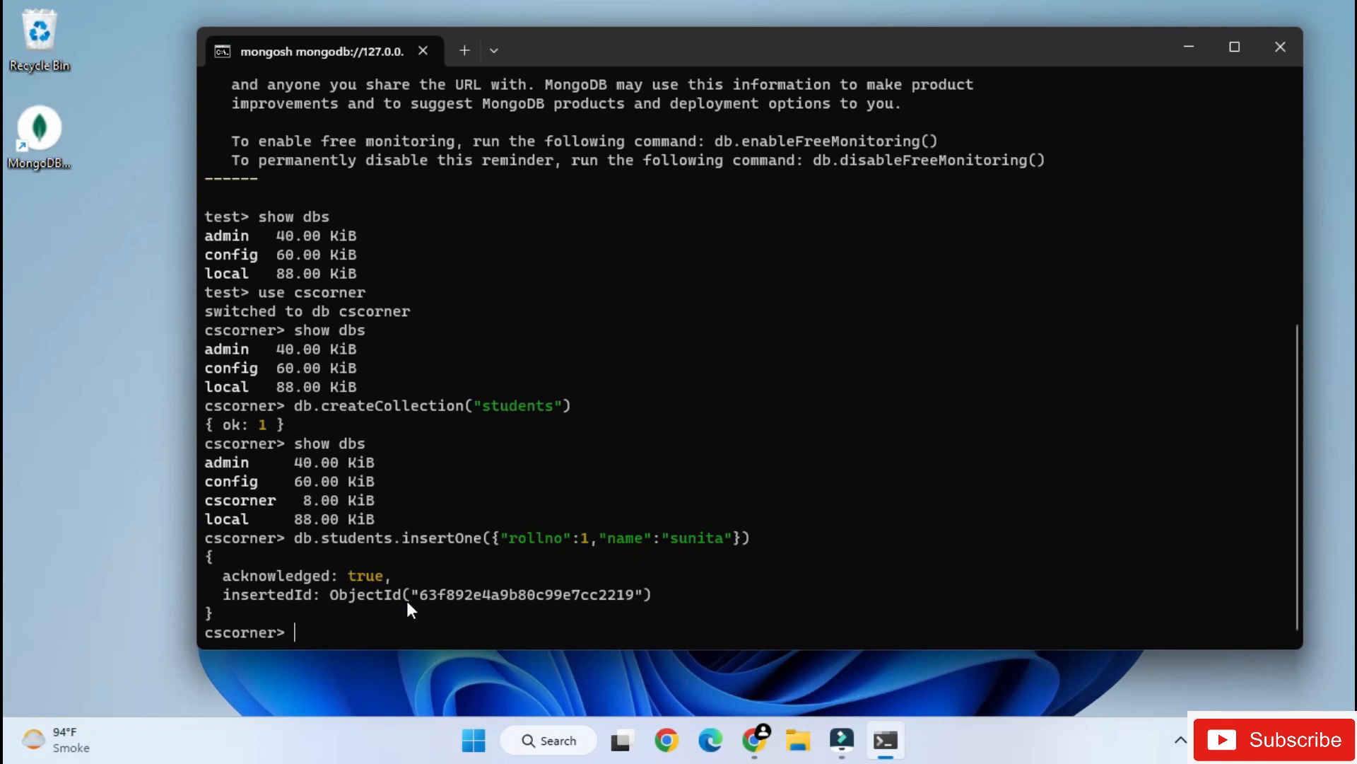
- List the collections in the cscorner database with the show collections command
type("show collections")
key("Return")
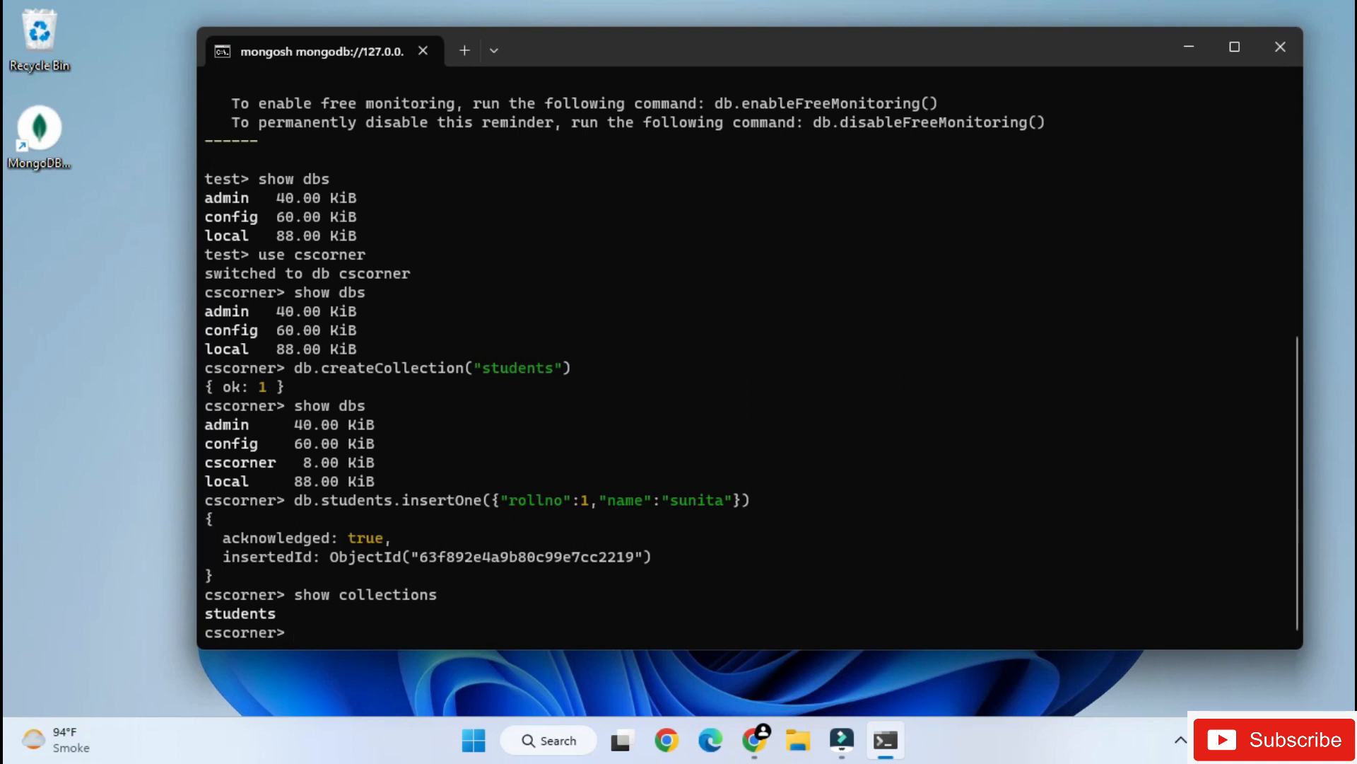
- Query every document in the students collection in formatted form with db.students.find().pretty()
type("db.students.fin")
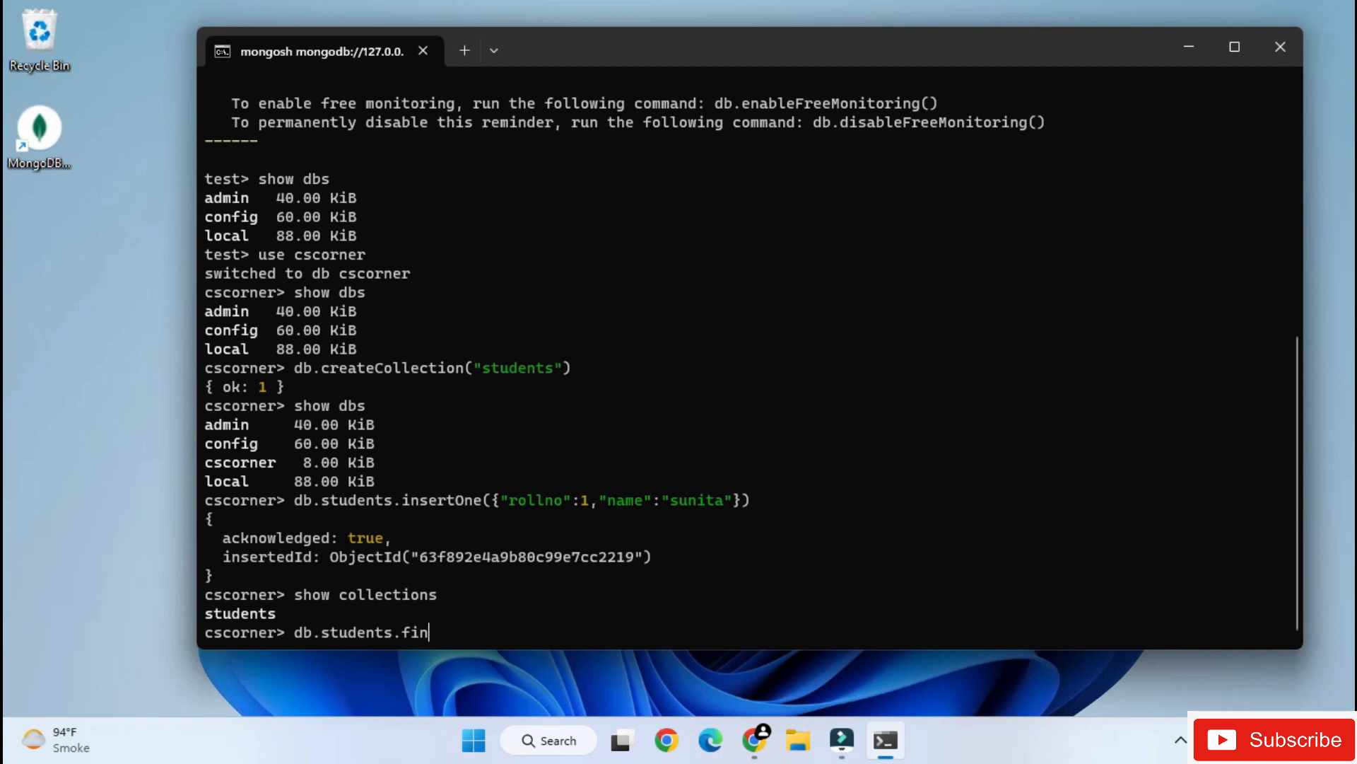
type("d().pretty()")
key("Return")
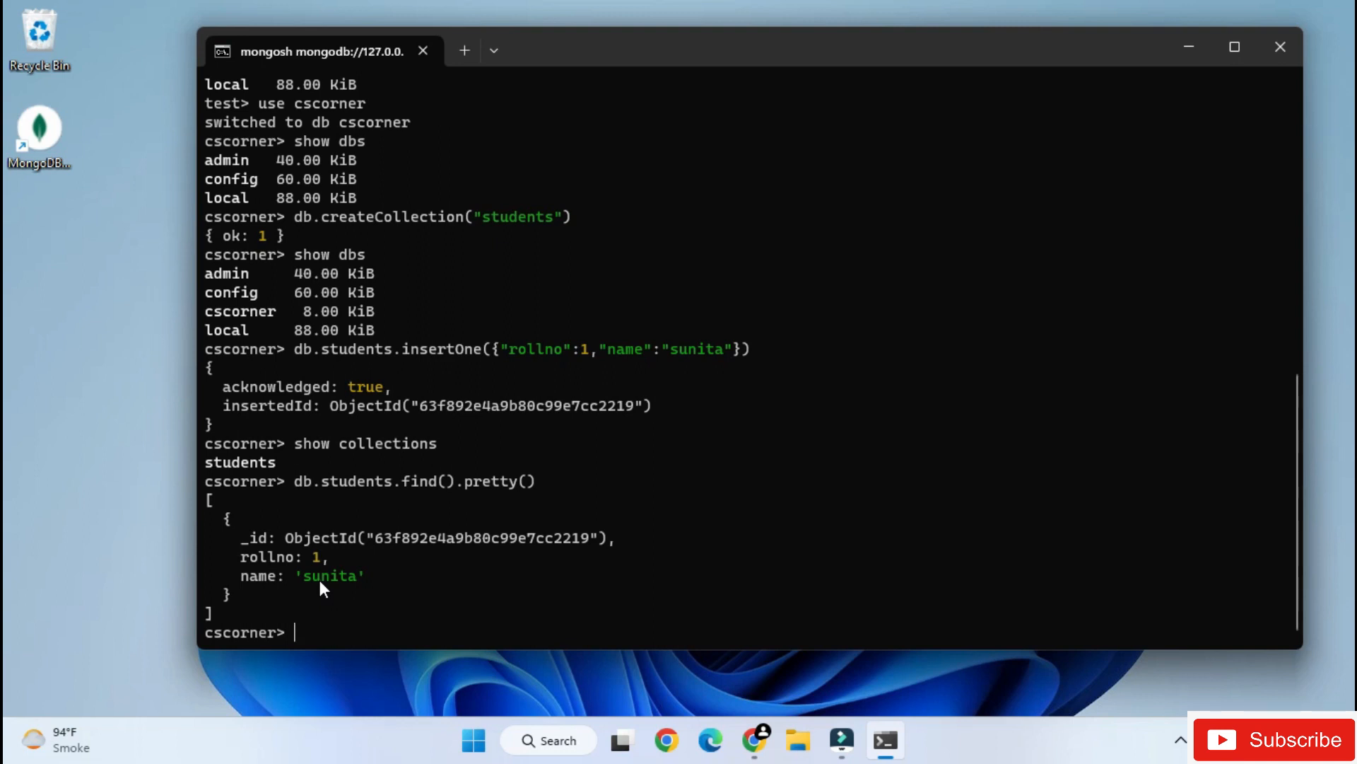
- Delete the students collection from the cscorner database with db.students.drop()
type("db.students.drop()")
key("Return")
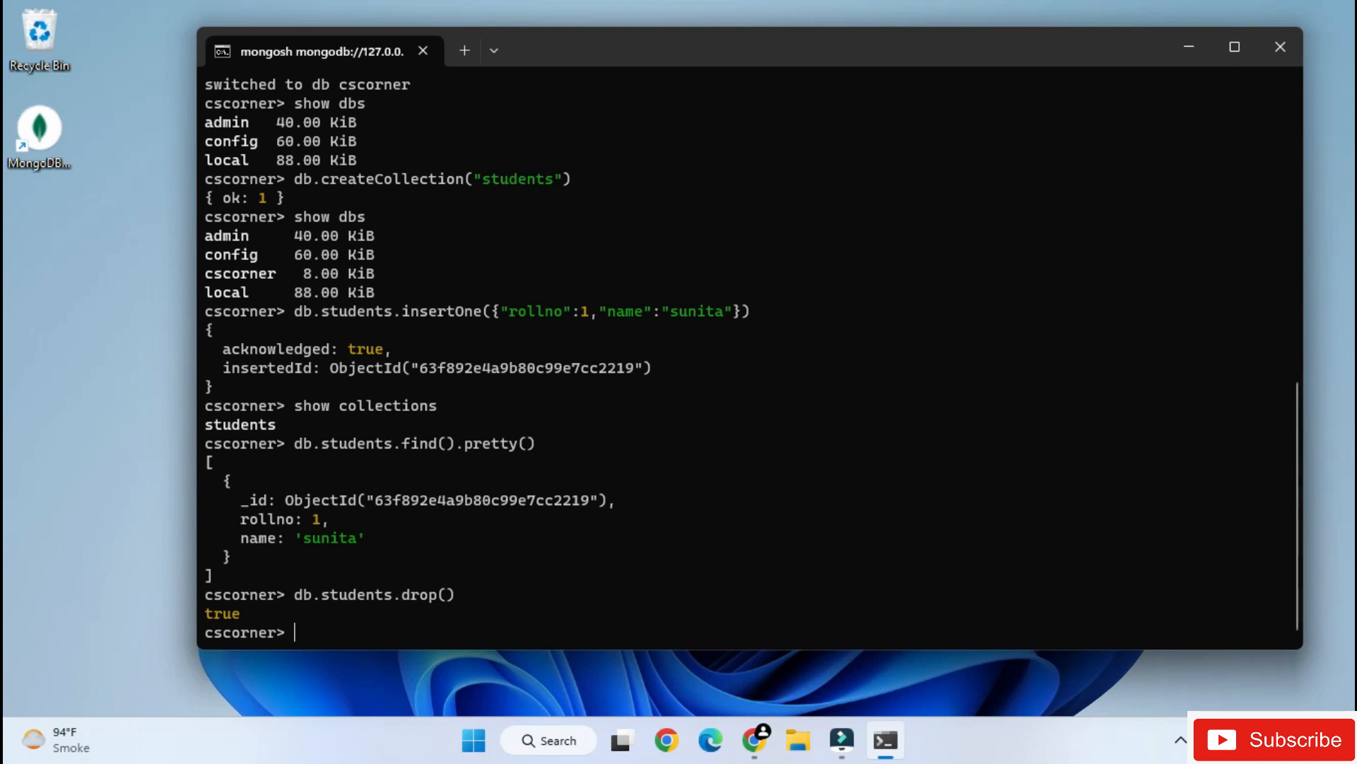
- Rerun the earlier show collections command to check whether students has been removed from cscorner
key("Up")
key("Up")
key("Up")
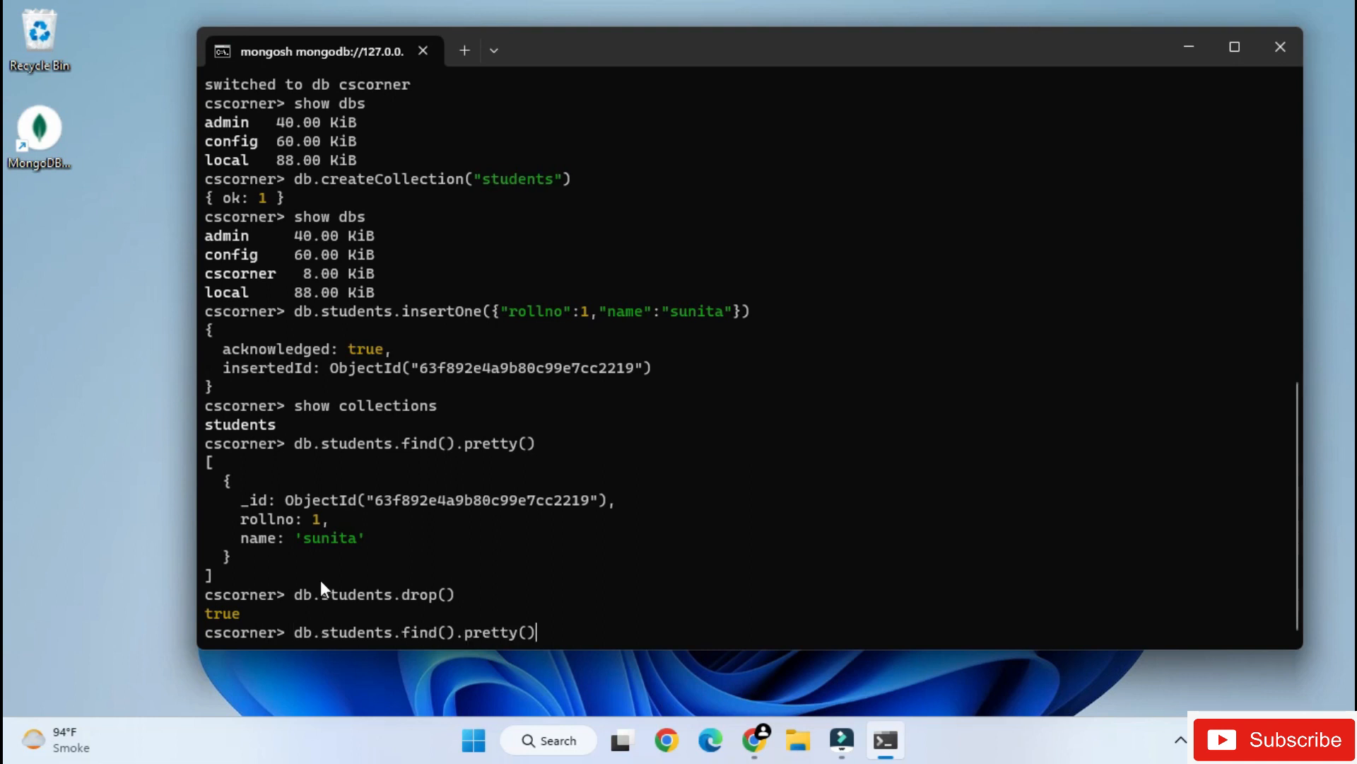
key("Return")
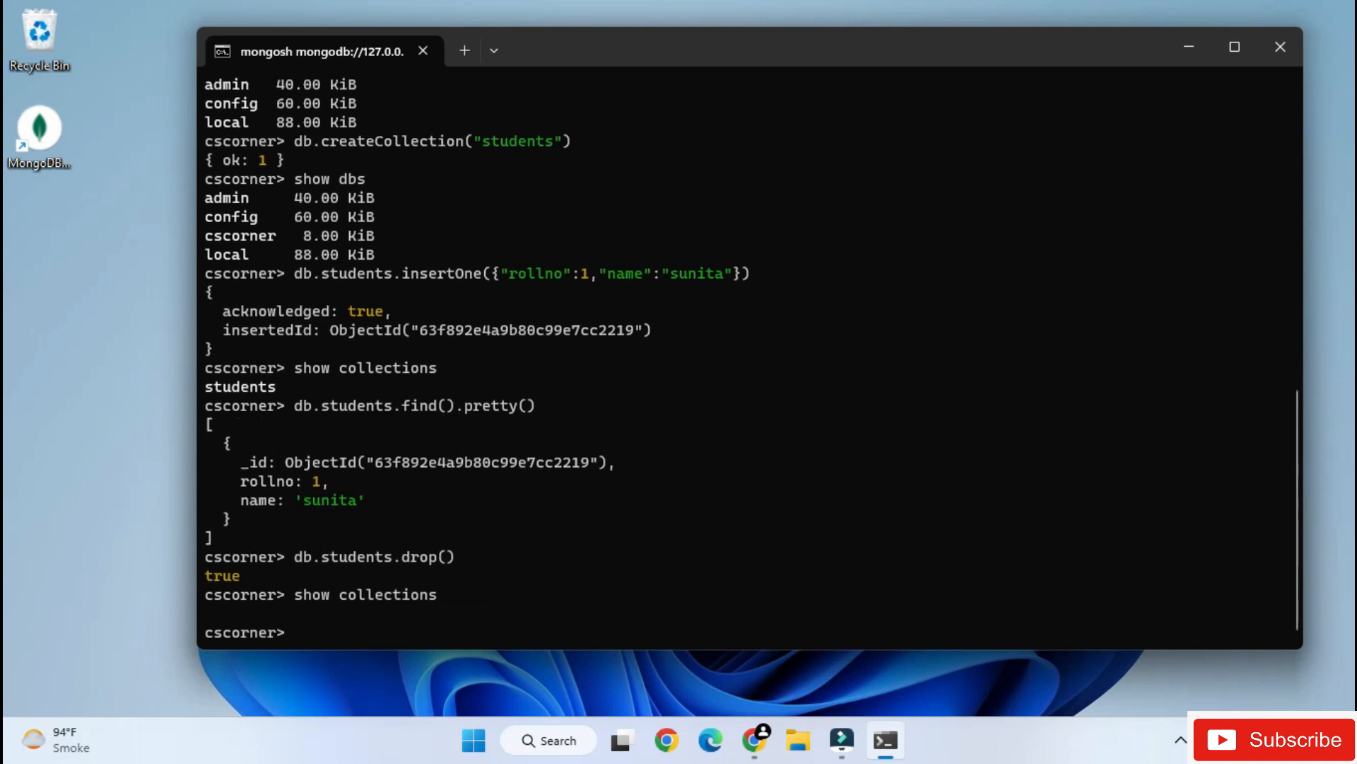
- Delete the current cscorner database by running db.dropDatabase()
type("db.dropDatabase()")
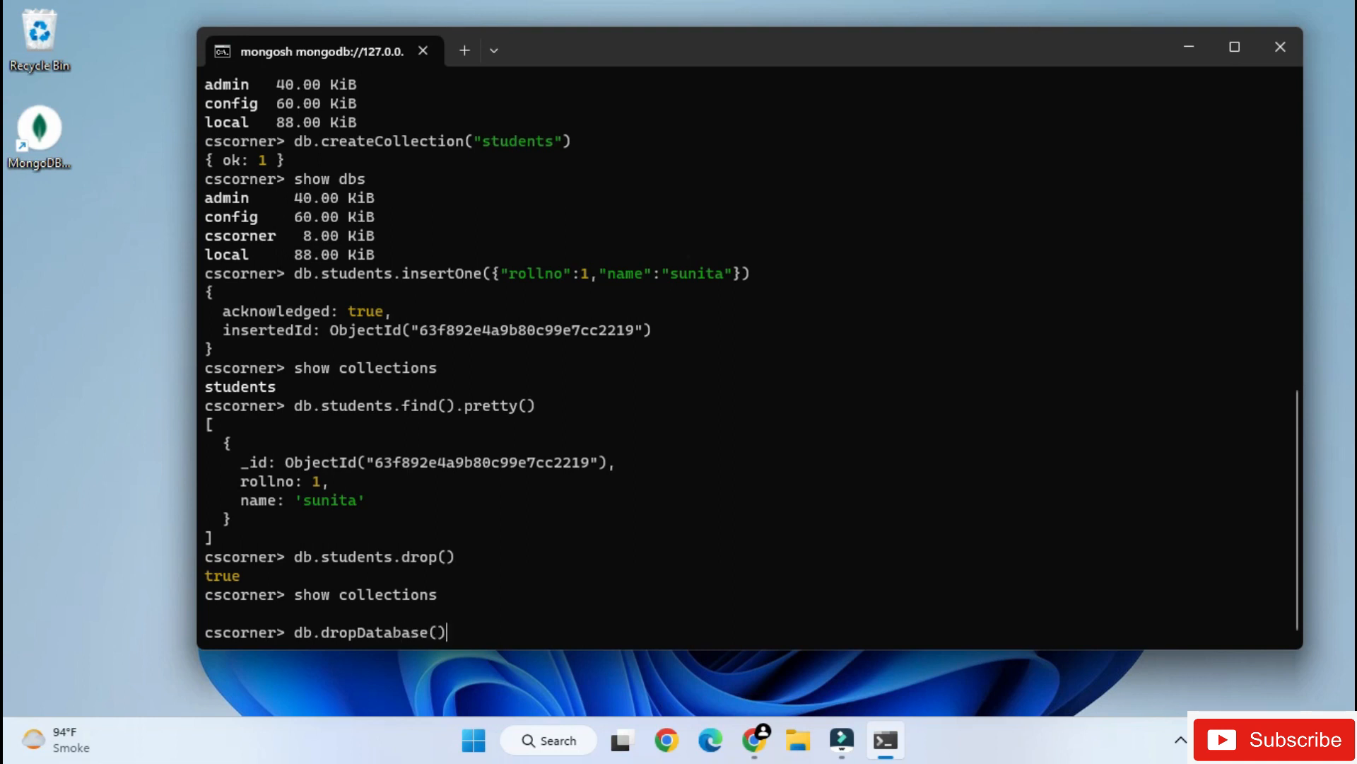
key("Return")
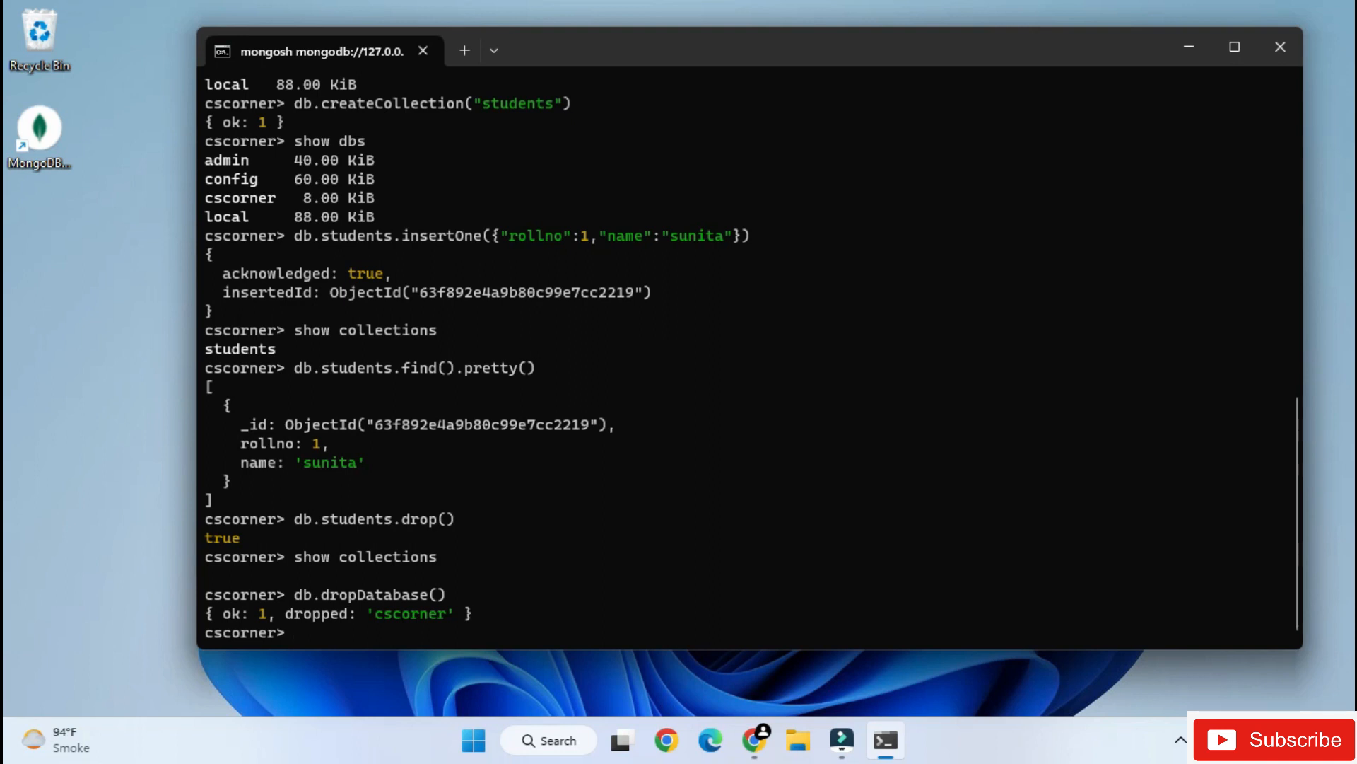
- List the databases with show dbs to check whether cscorner has been removed
type("show dbs")
key("Return")
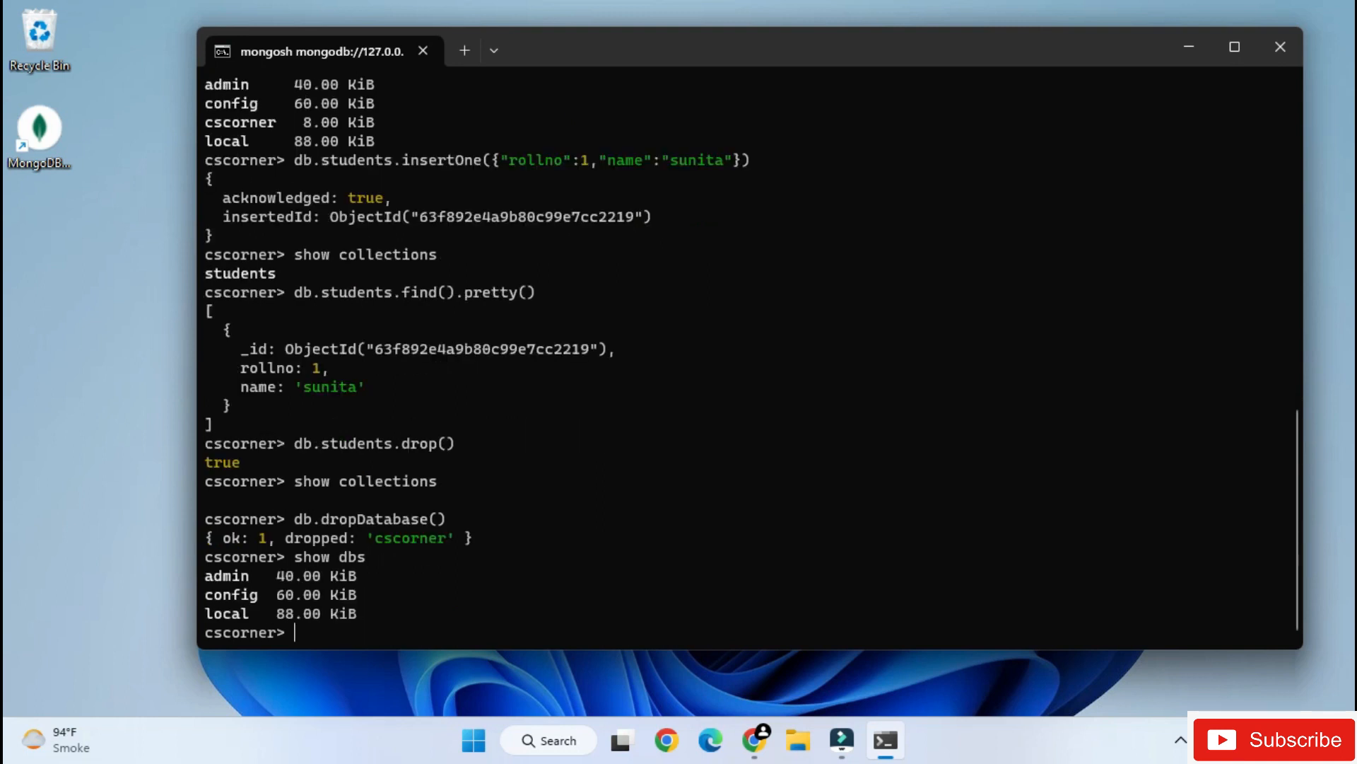